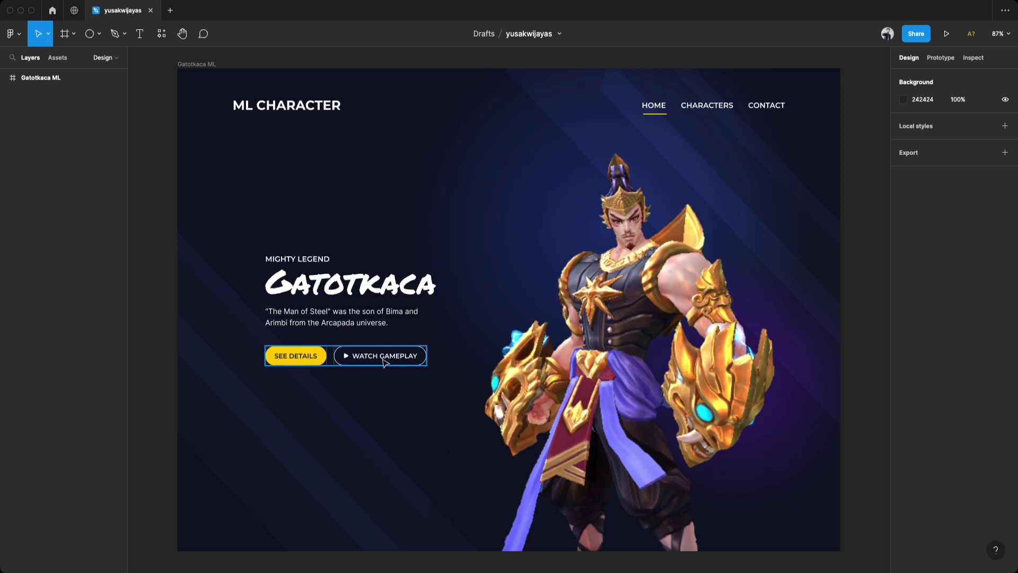
# Clear the canvas and add a new frame from the Desktop 1440 × 1024 preset.
pyautogui.hotkey('ctrl', 'z')
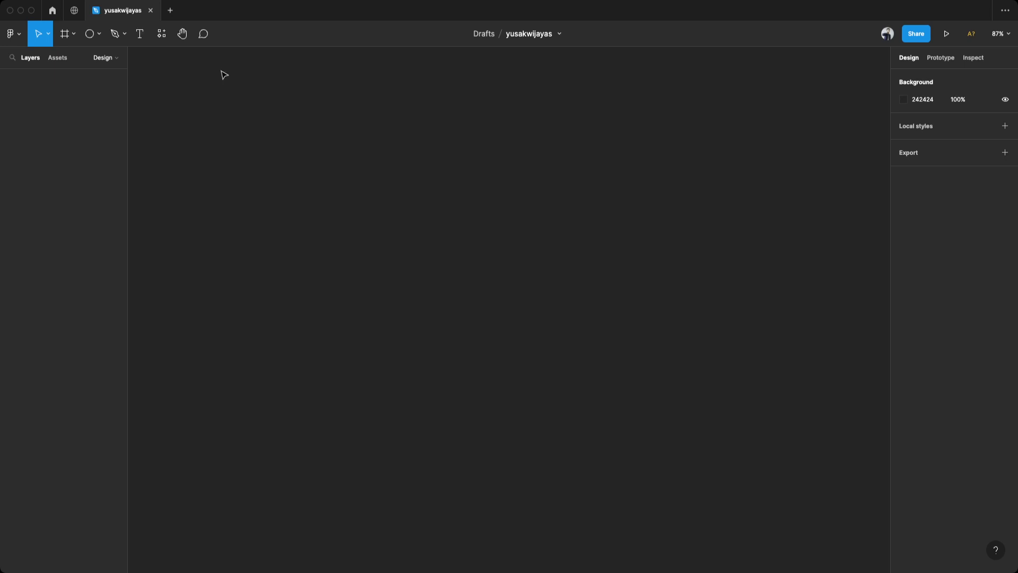
pyautogui.press('f')
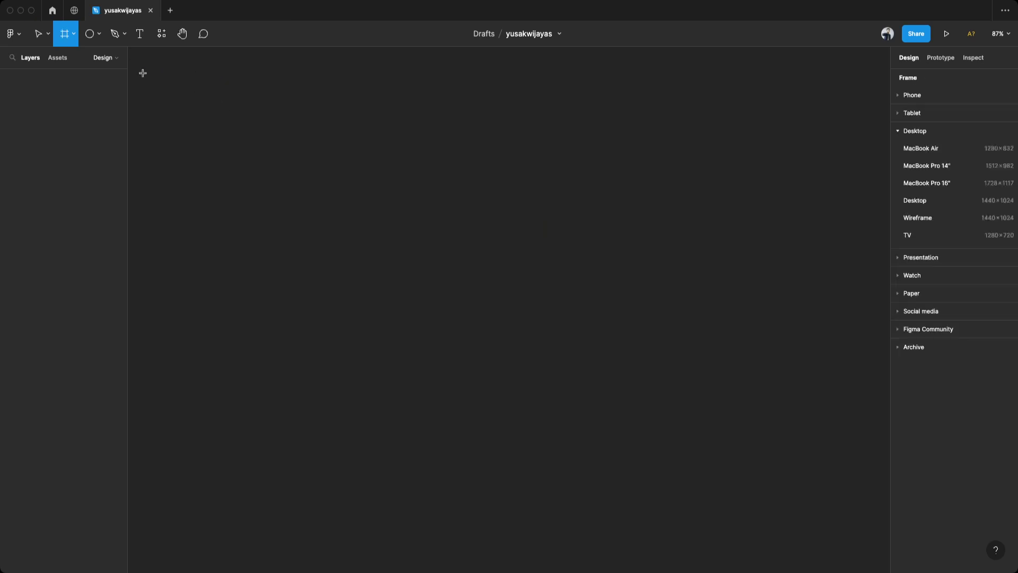
pyautogui.click(73, 35)
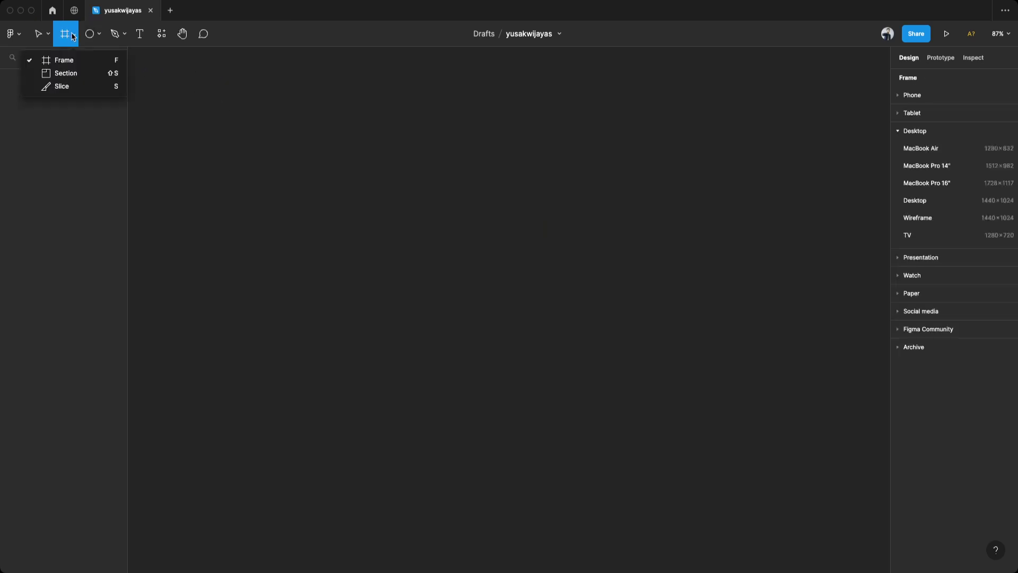
pyautogui.click(81, 64)
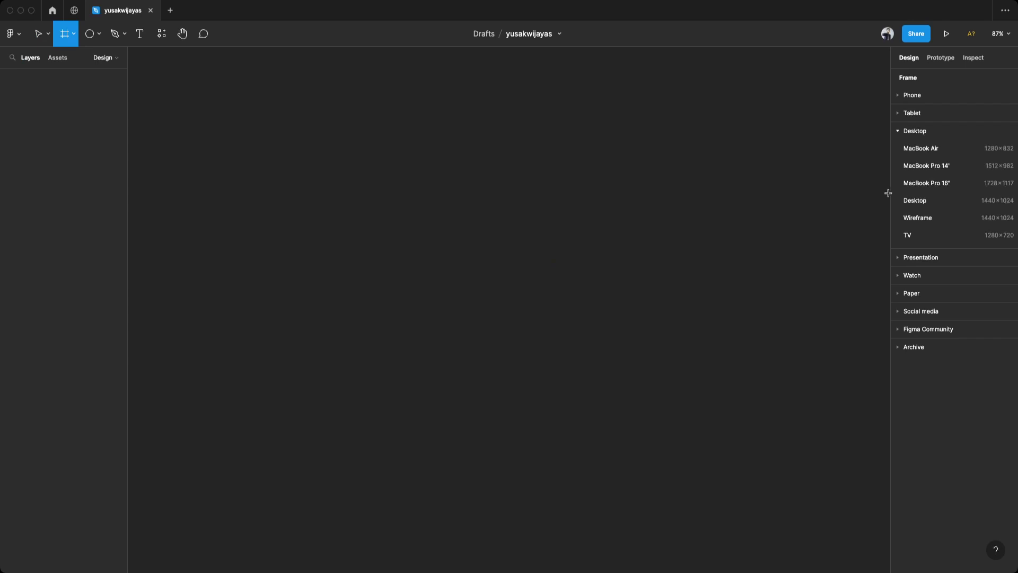
pyautogui.click(915, 200)
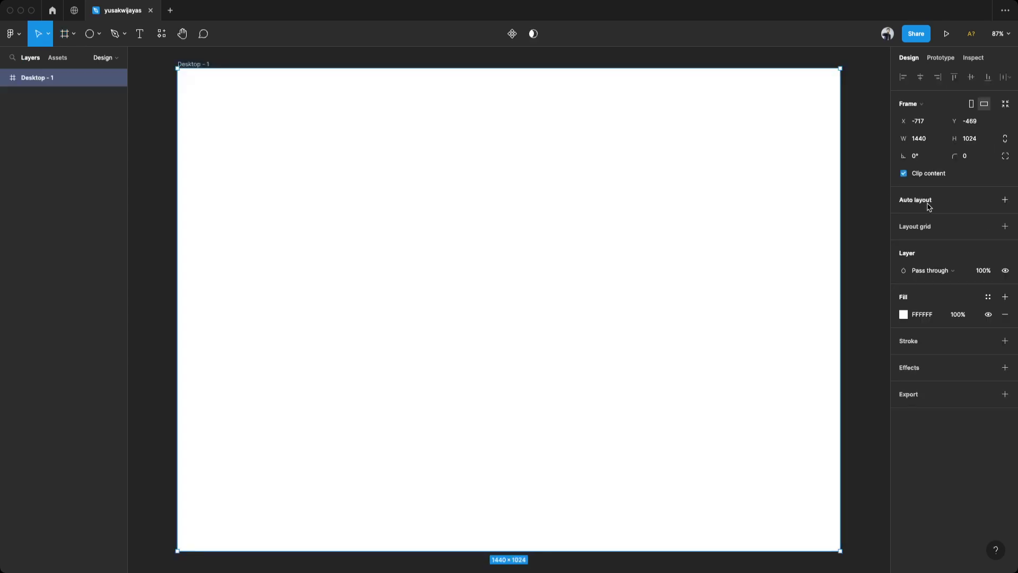
# Rename the new desktop frame as Gatotkaca ML.
pyautogui.doubleClick(191, 63)
pyautogui.write('Gatotkaca ML')
pyautogui.press('Return')
pyautogui.click(159, 78)
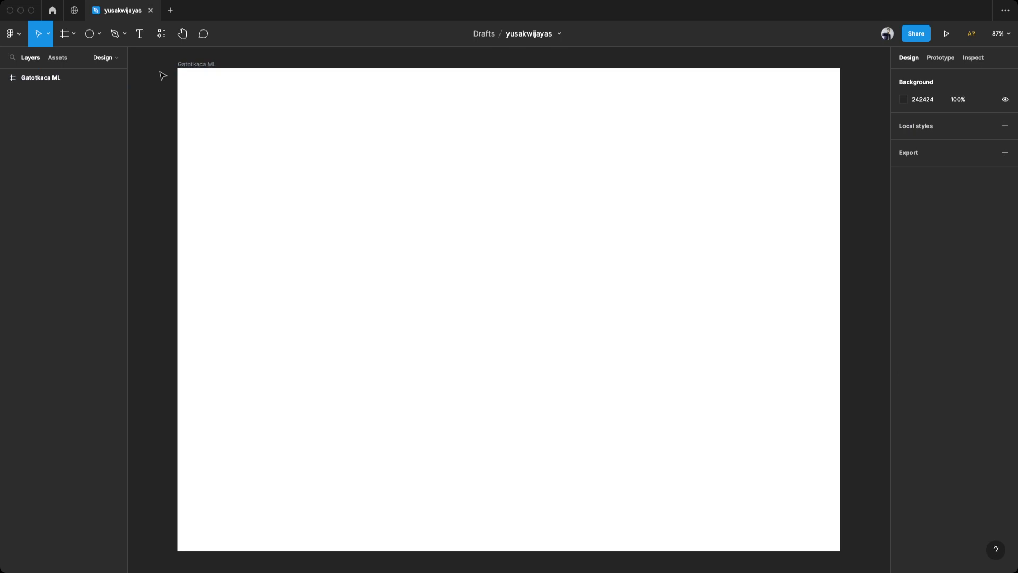
# Set the fill colour of the Gatotkaca ML frame to 0E1221.
pyautogui.click(204, 64)
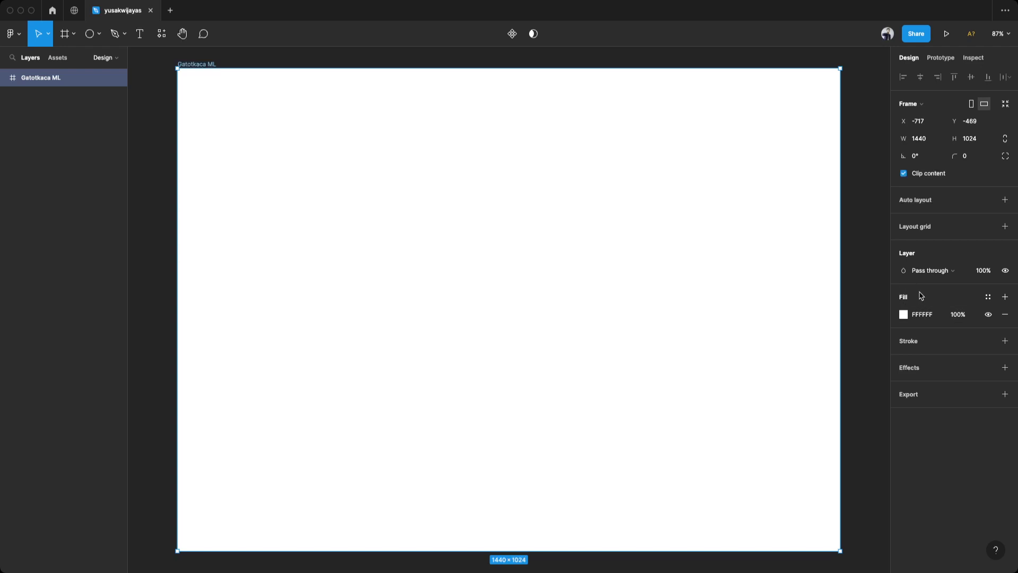
pyautogui.click(937, 316)
pyautogui.write('0E1221')
pyautogui.press('Return')
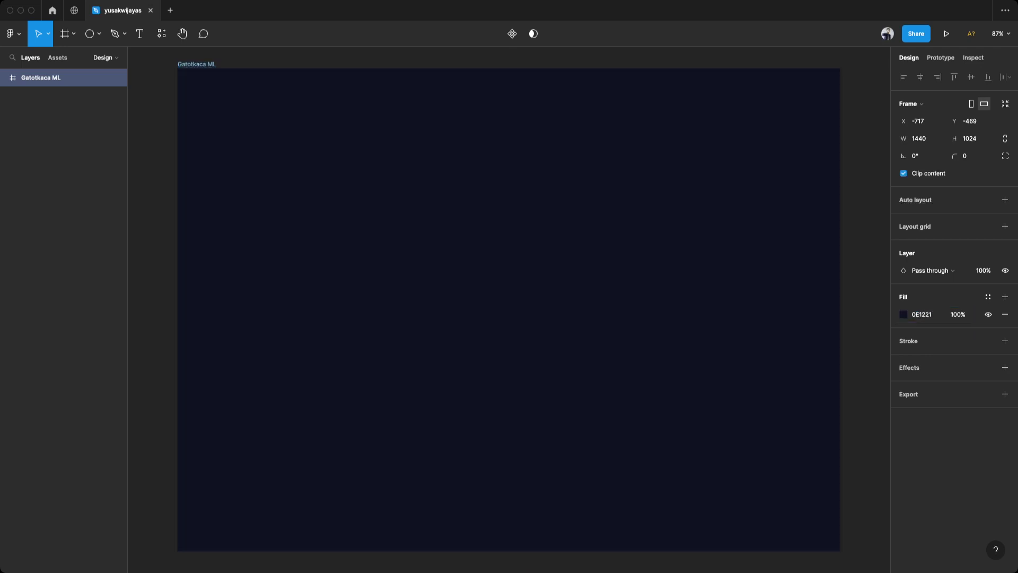
pyautogui.click(856, 236)
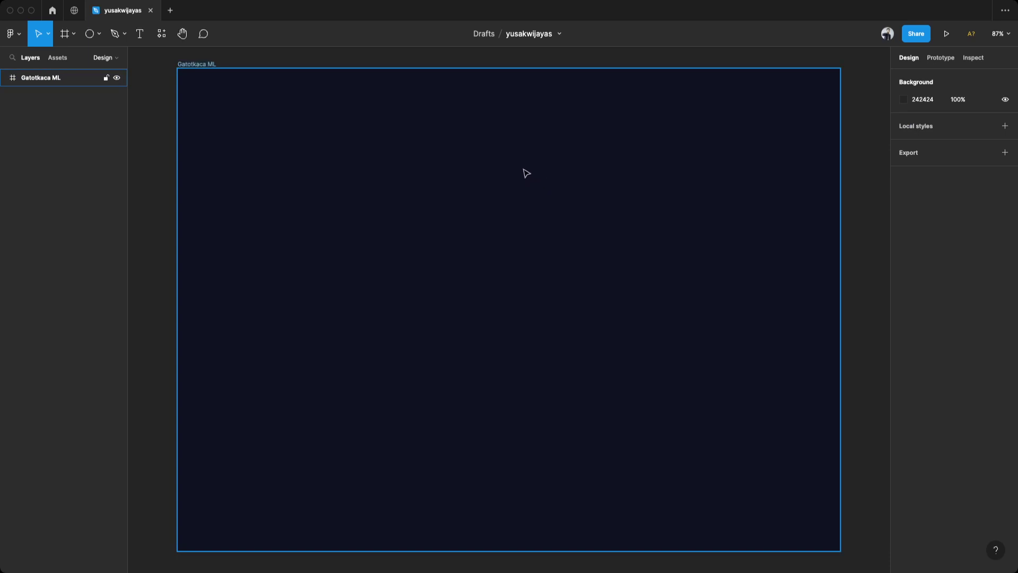
# Draw a circle about 565 × 565 in the frame's right half and place it at about X 784, Y 130.
pyautogui.press('o')
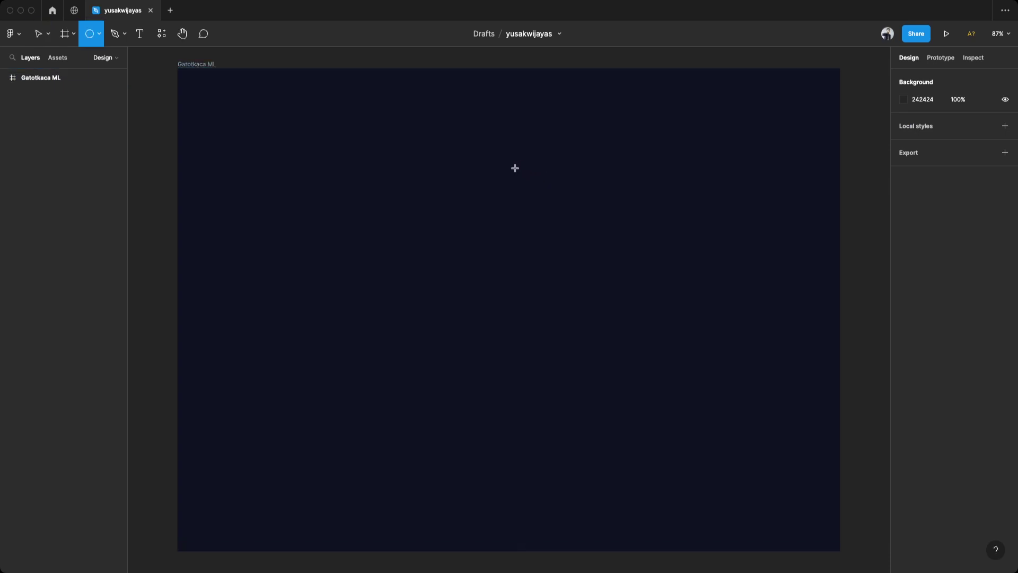
pyautogui.click(99, 34)
pyautogui.click(100, 101)
pyautogui.moveTo(585, 108); pyautogui.dragTo(784, 377)
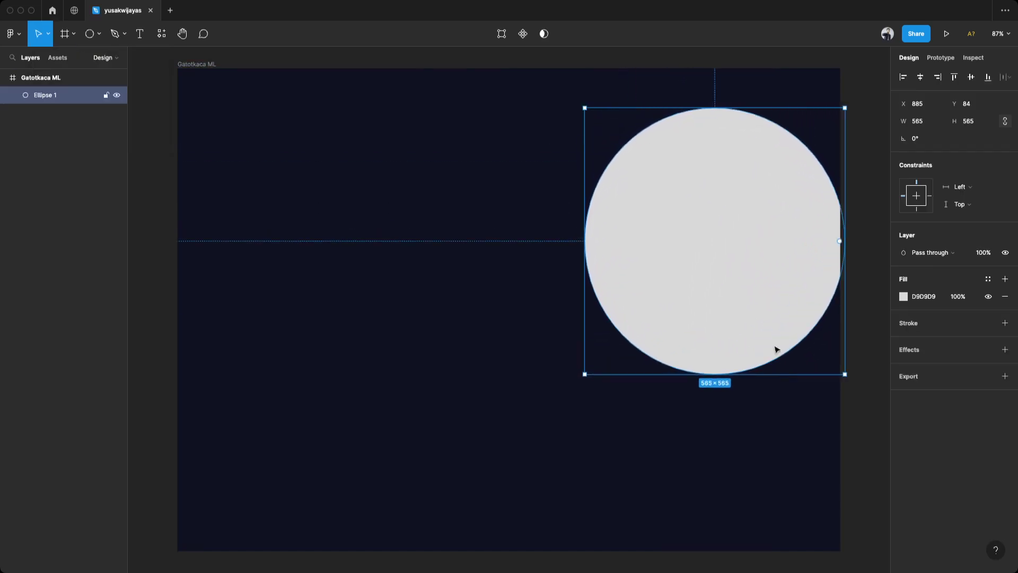
pyautogui.moveTo(722, 168); pyautogui.dragTo(679, 195)
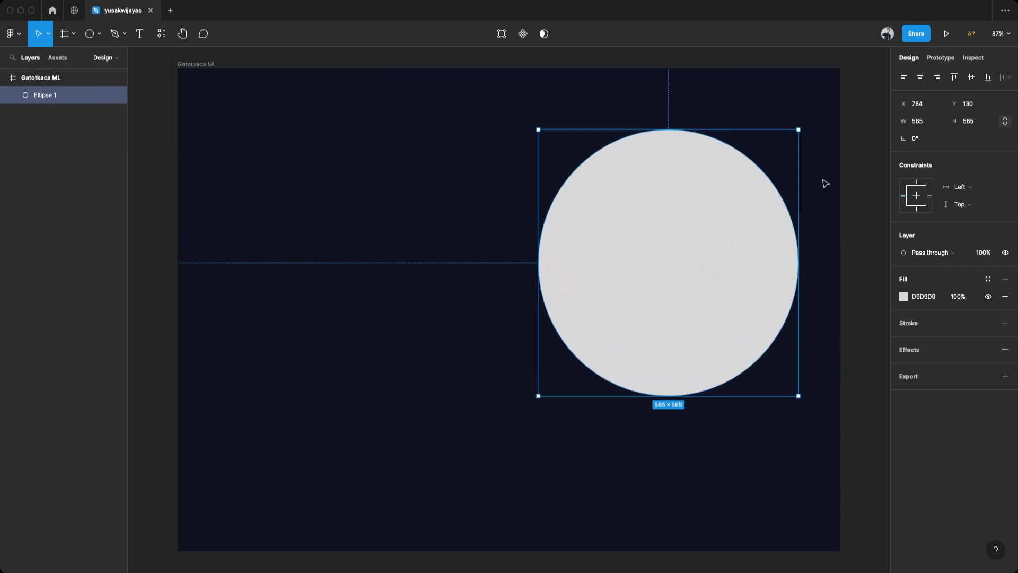
# Change the circle's fill to a radial gradient and set its centre stop to 1A2A65.
pyautogui.click(905, 297)
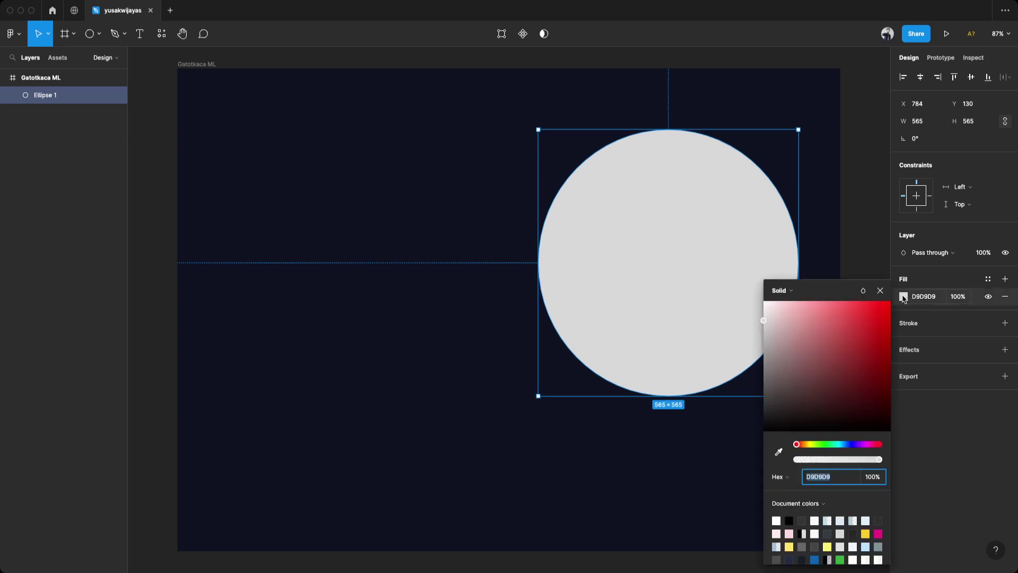
pyautogui.click(789, 291)
pyautogui.click(794, 316)
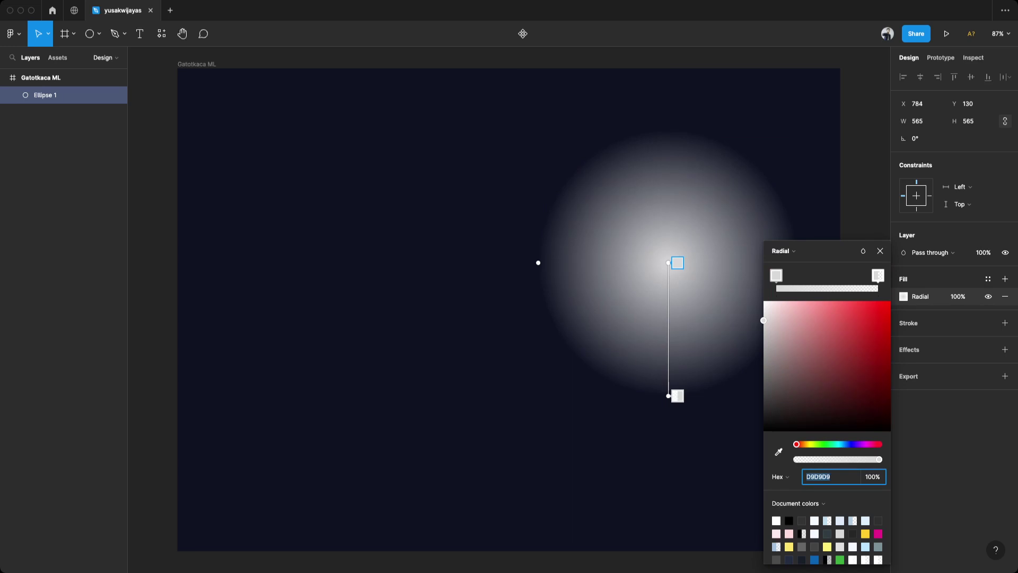
pyautogui.click(774, 276)
pyautogui.write('1A2A65')
pyautogui.press('Return')
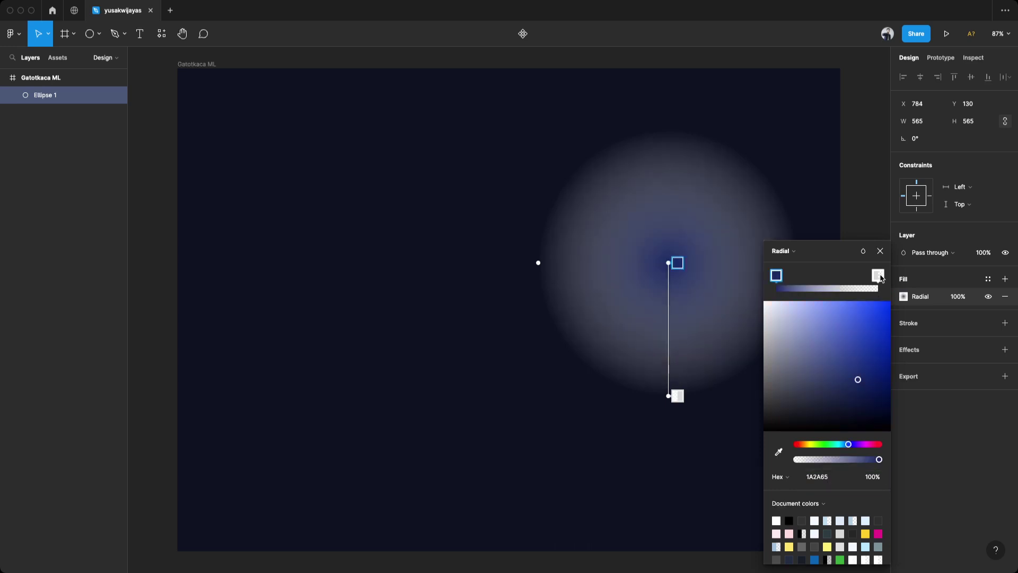
# Set the colour of the radial gradient's transparent outer stop to 1A2A65.
pyautogui.click(878, 276)
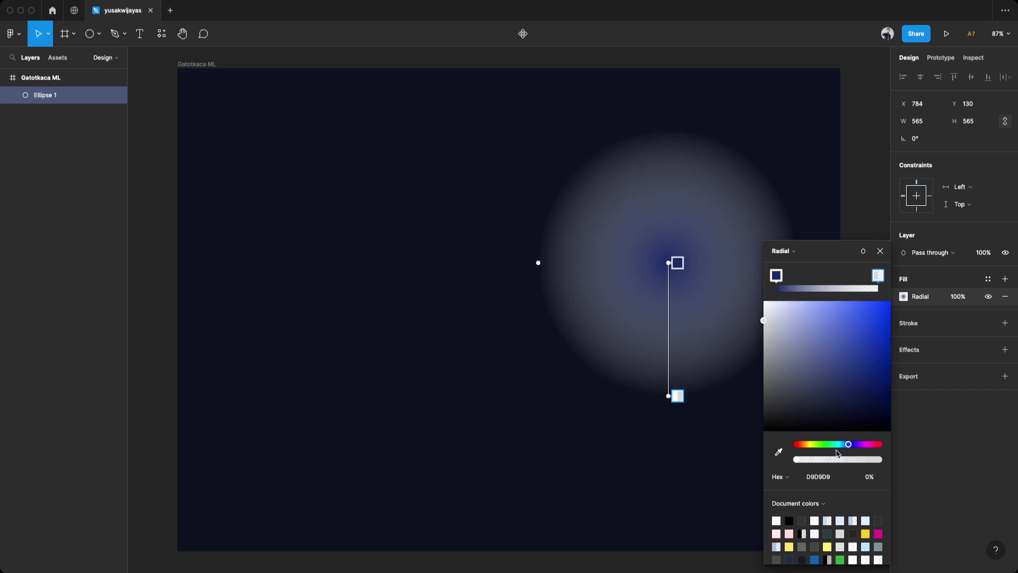
pyautogui.click(834, 477)
pyautogui.write('1A2A65')
pyautogui.press('Return')
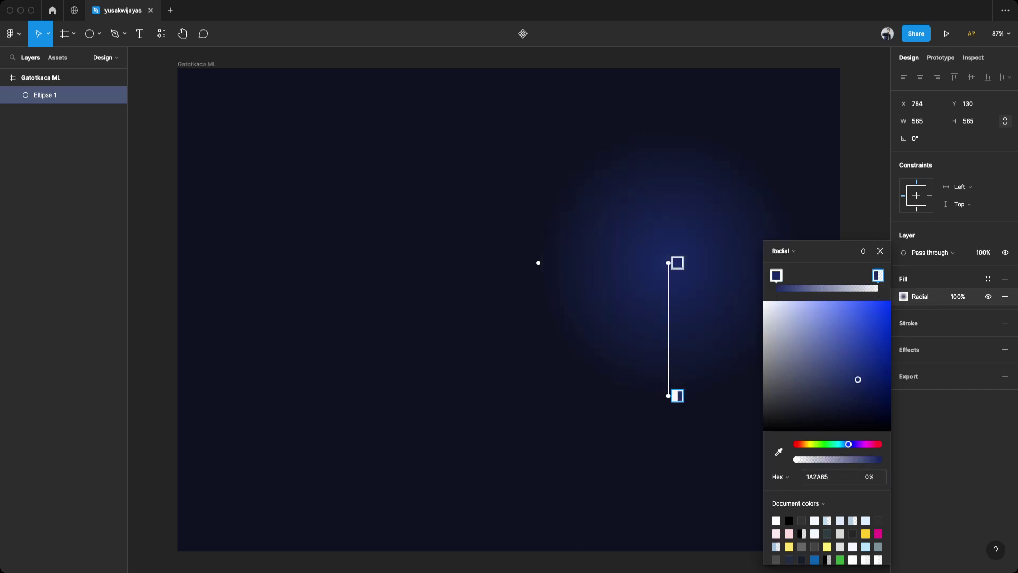
pyautogui.click(880, 251)
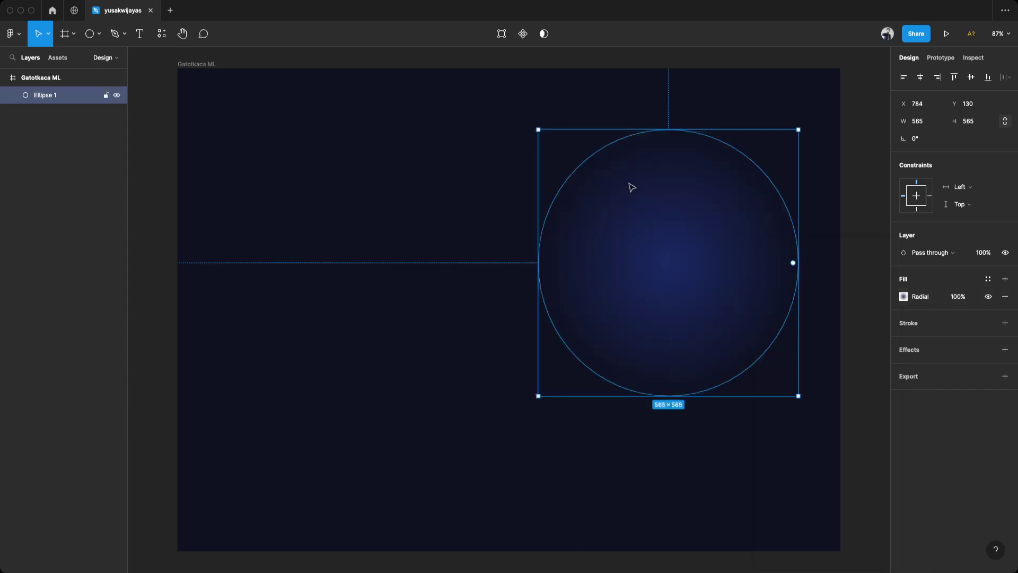
# Enlarge the circle to about 693 × 693 and rename its layer as gradient.
pyautogui.moveTo(537, 128); pyautogui.dragTo(480, 93)
pyautogui.doubleClick(55, 95)
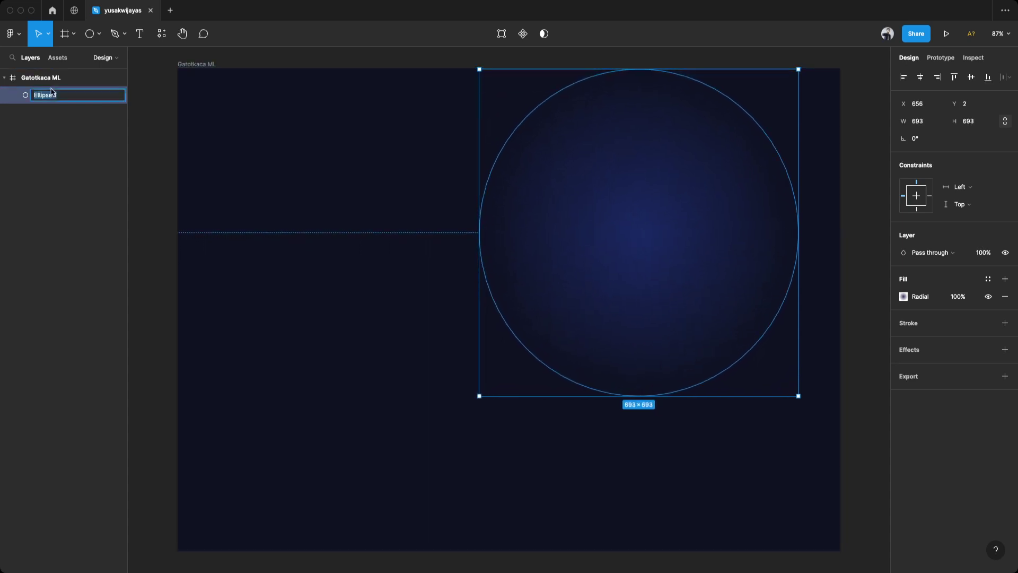
pyautogui.write('gradient')
pyautogui.click(316, 179)
# Move the blue gradient circle to about X 628, Y 14.
pyautogui.scroll(-1, 498, 191)
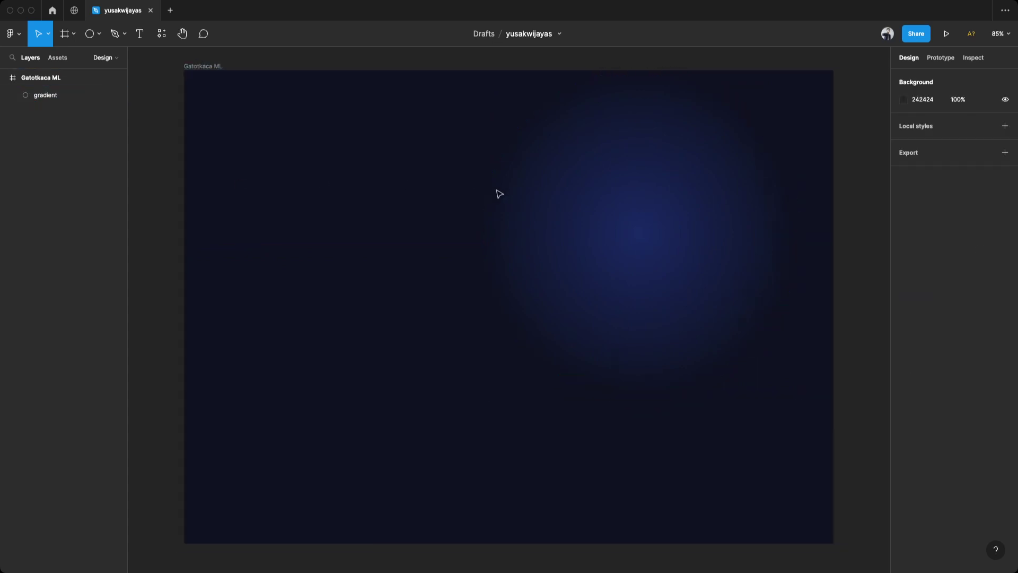
pyautogui.click(641, 175)
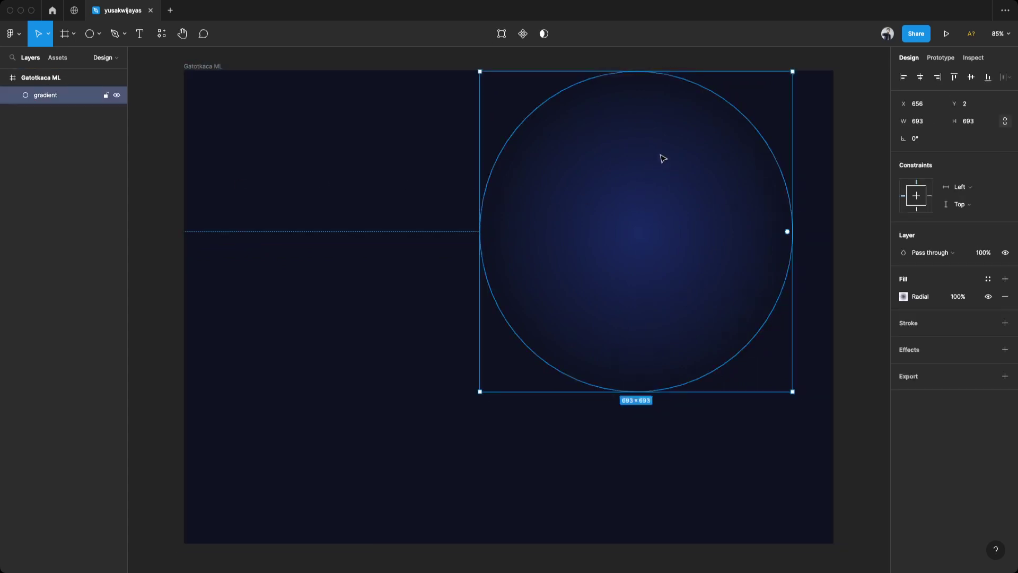
pyautogui.moveTo(661, 157); pyautogui.dragTo(651, 163)
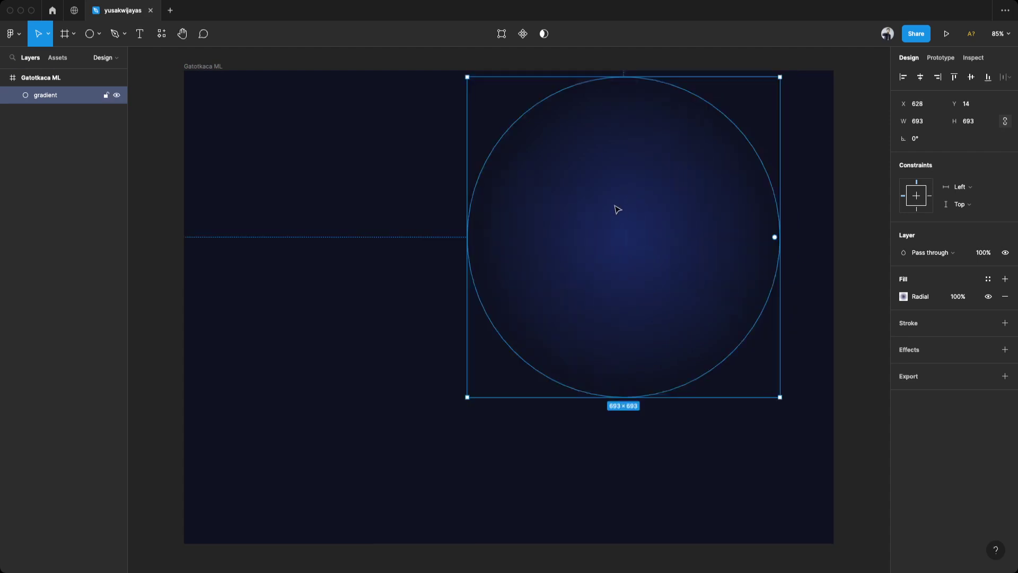
# Duplicate the gradient circle towards the frame's lower right, scaling the copy to about 551 × 551 at about X 871, Y 383.
pyautogui.moveTo(611, 202); pyautogui.dragTo(664, 341)
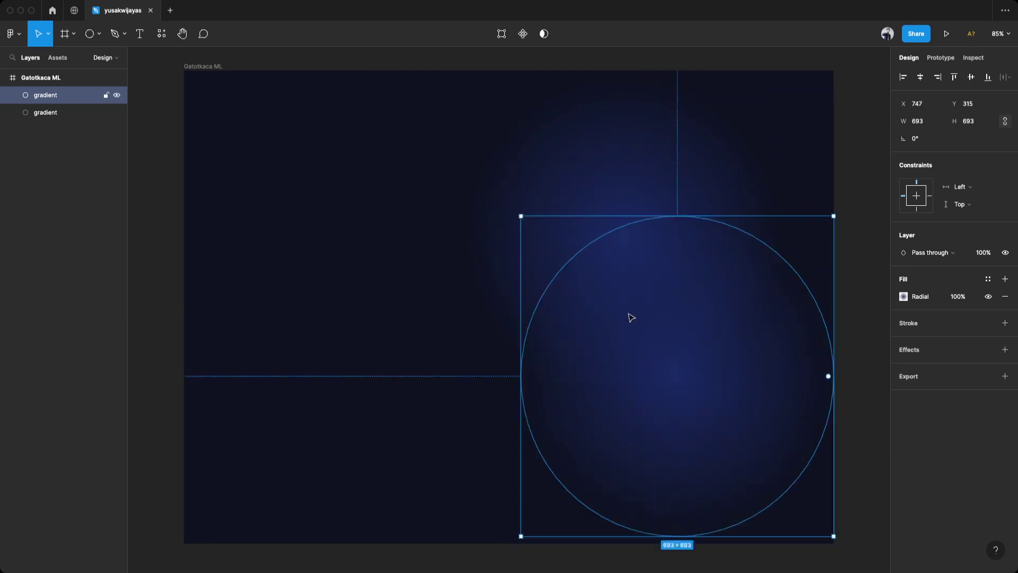
pyautogui.moveTo(522, 217); pyautogui.dragTo(616, 281)
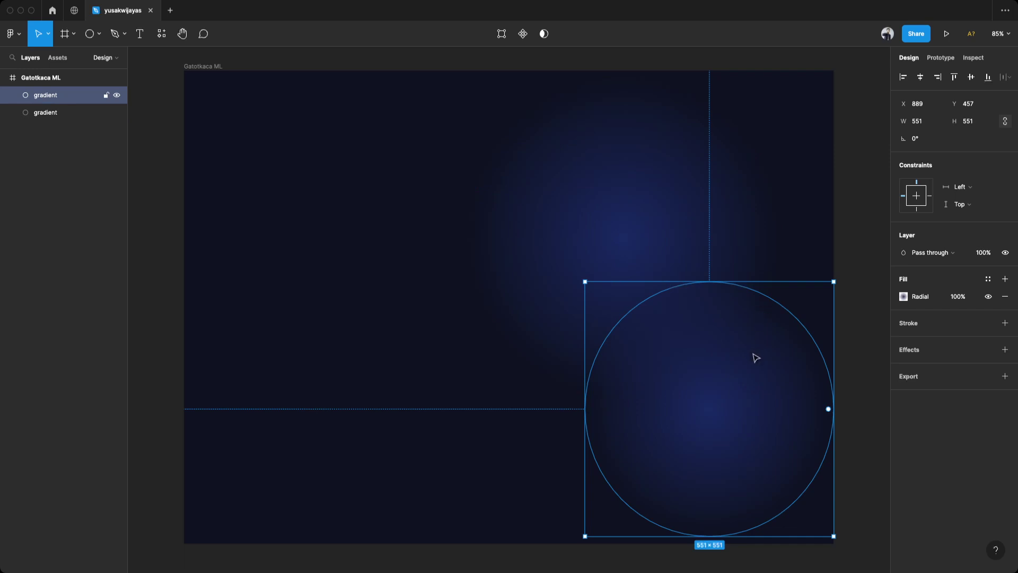
pyautogui.moveTo(755, 355); pyautogui.dragTo(741, 321)
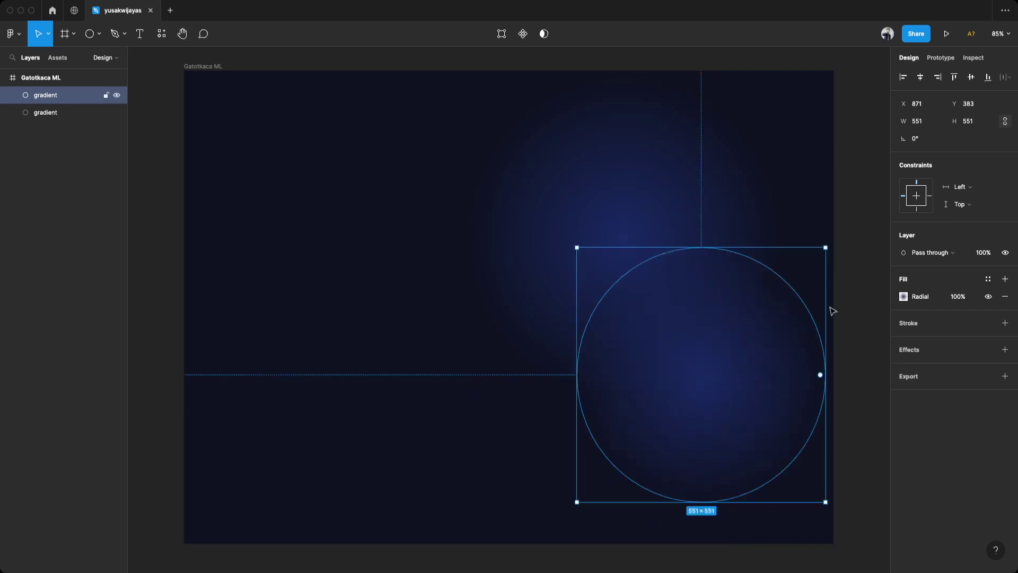
# Recolour both the centre and outer stops of the copied circle's radial gradient to purple 321A65.
pyautogui.click(903, 297)
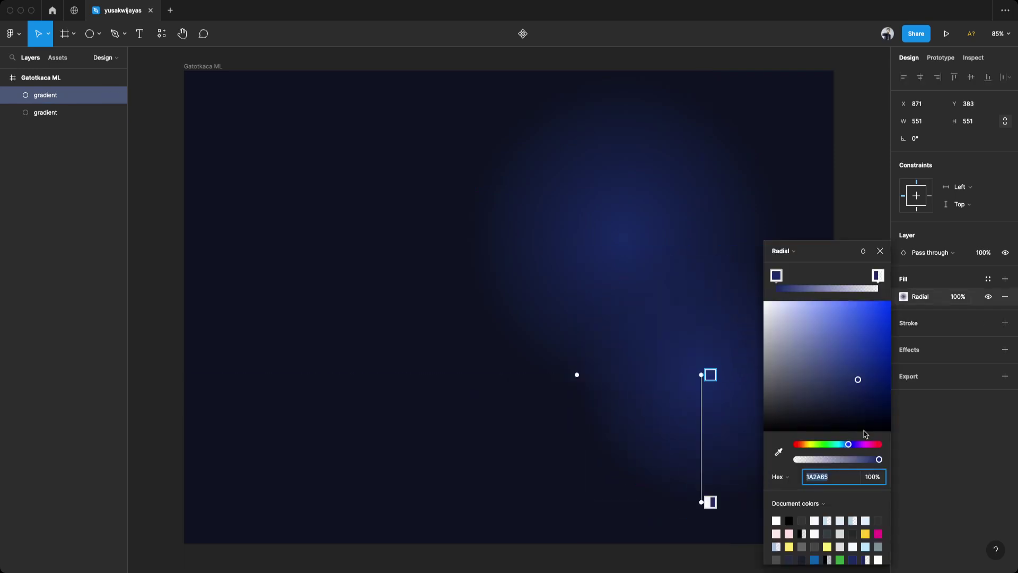
pyautogui.moveTo(849, 445); pyautogui.dragTo(857, 447)
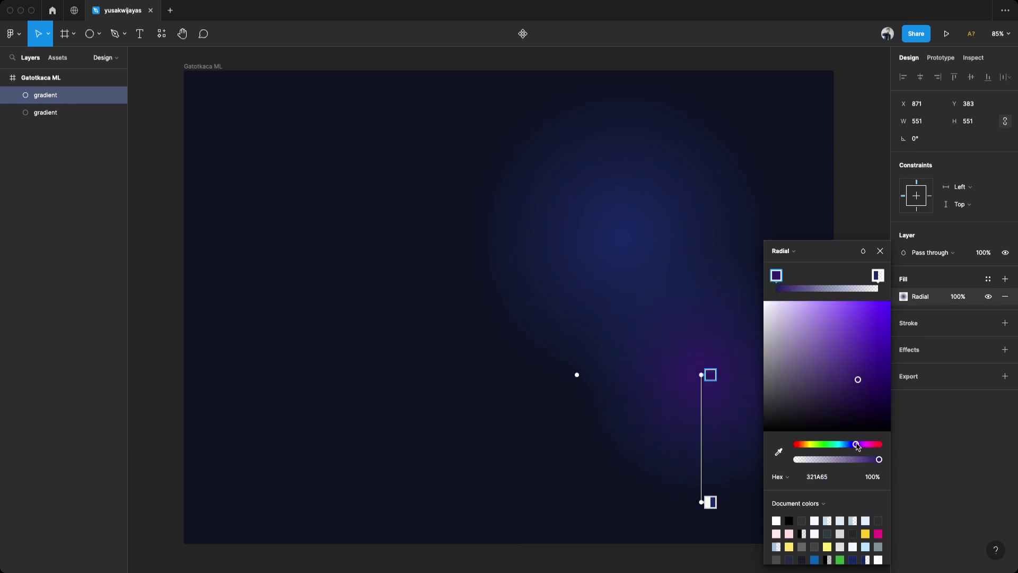
pyautogui.click(877, 275)
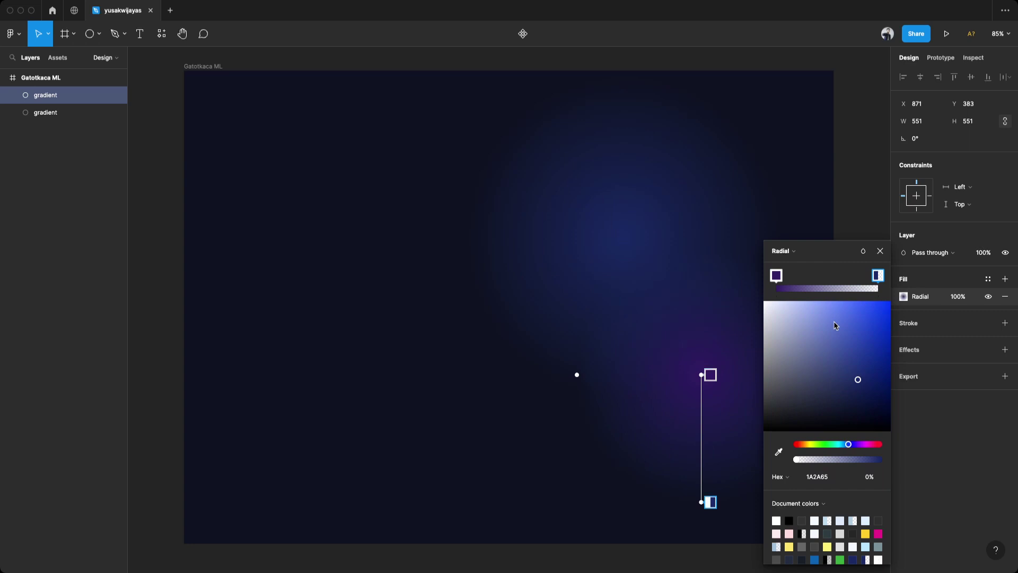
pyautogui.click(776, 275)
pyautogui.click(835, 477)
pyautogui.press('super+c')
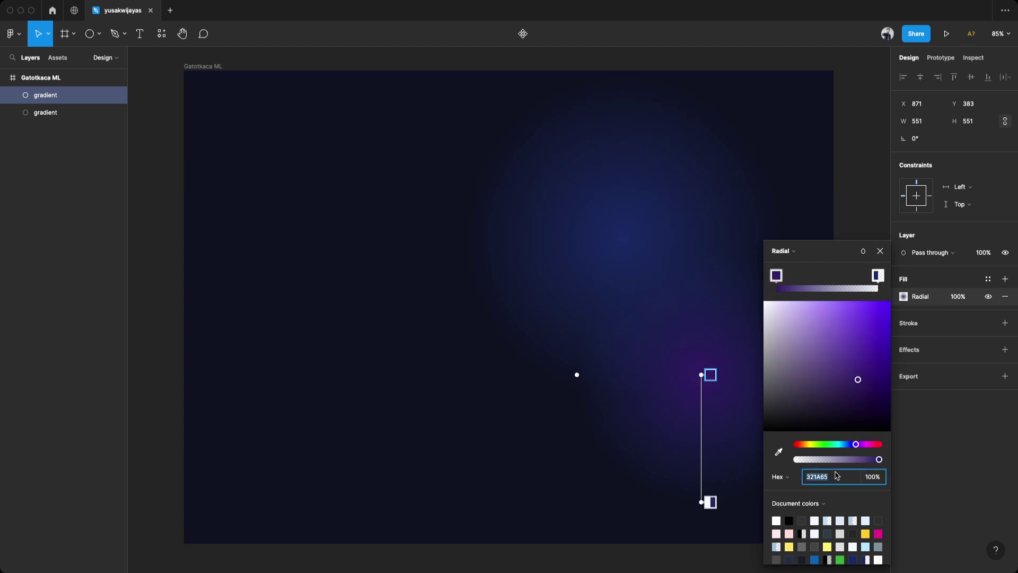
pyautogui.click(879, 276)
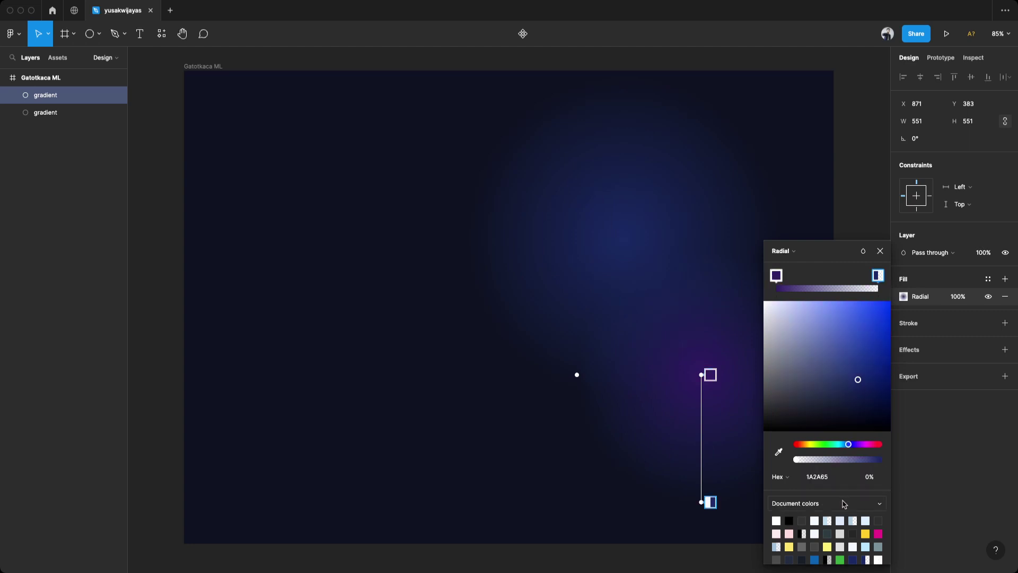
pyautogui.click(838, 480)
pyautogui.press('super+v')
pyautogui.press('Return')
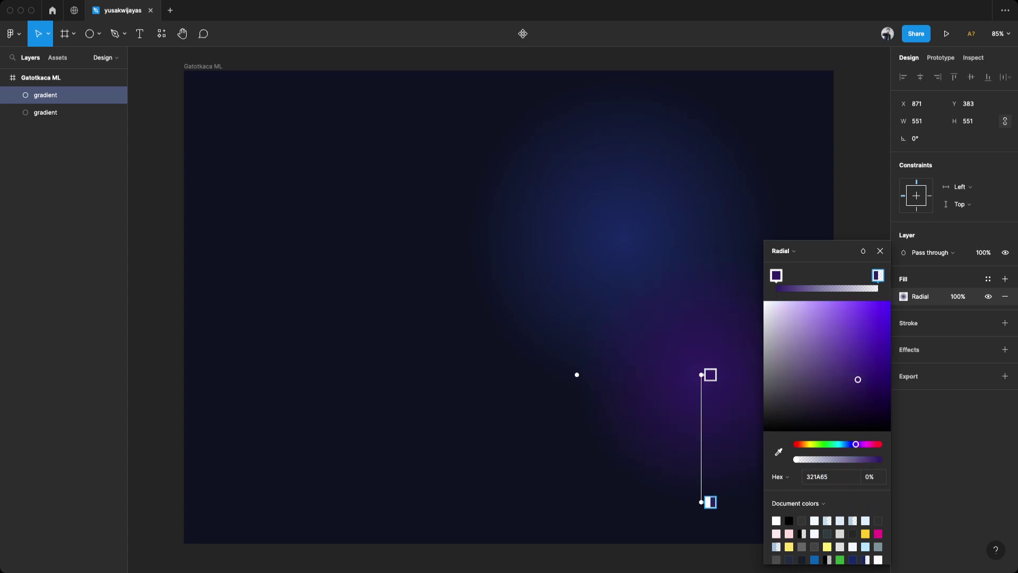
pyautogui.click(880, 252)
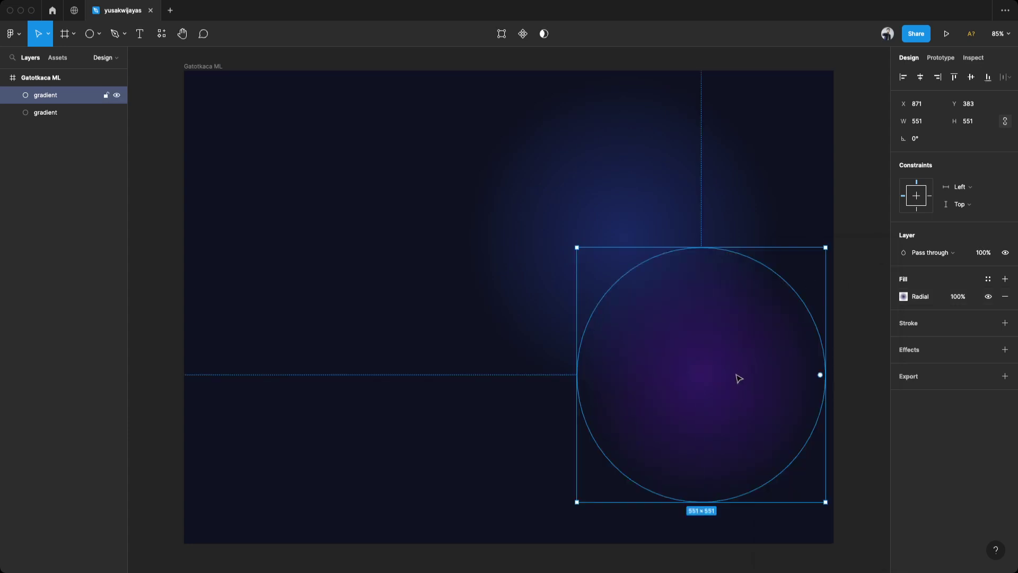
# Move the purple gradient circle to about X 836, Y 368 and select the Gatotkaca ML frame.
pyautogui.scroll(-5, 700, 380)
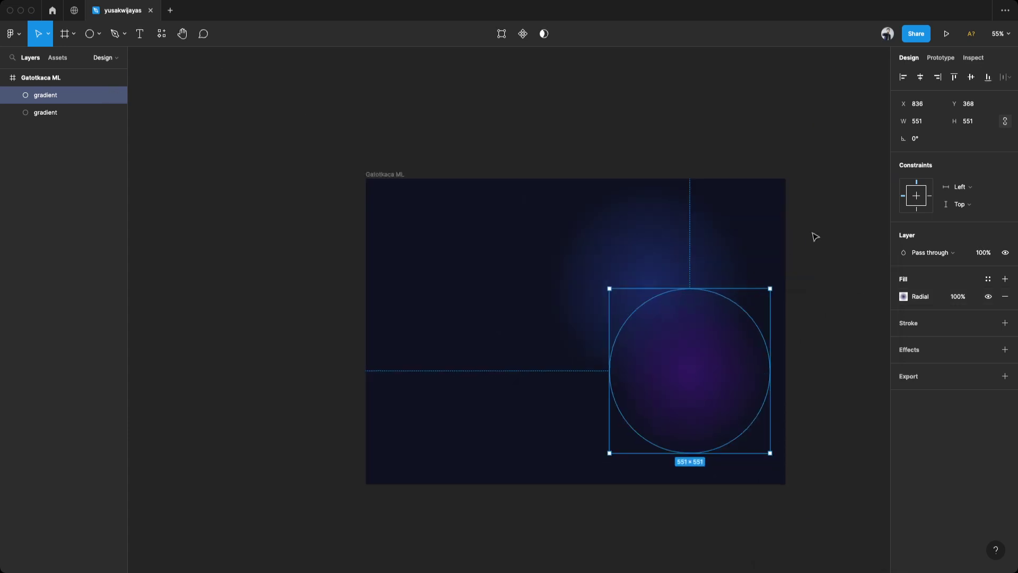
pyautogui.click(793, 370)
pyautogui.moveTo(793, 370); pyautogui.dragTo(744, 351)
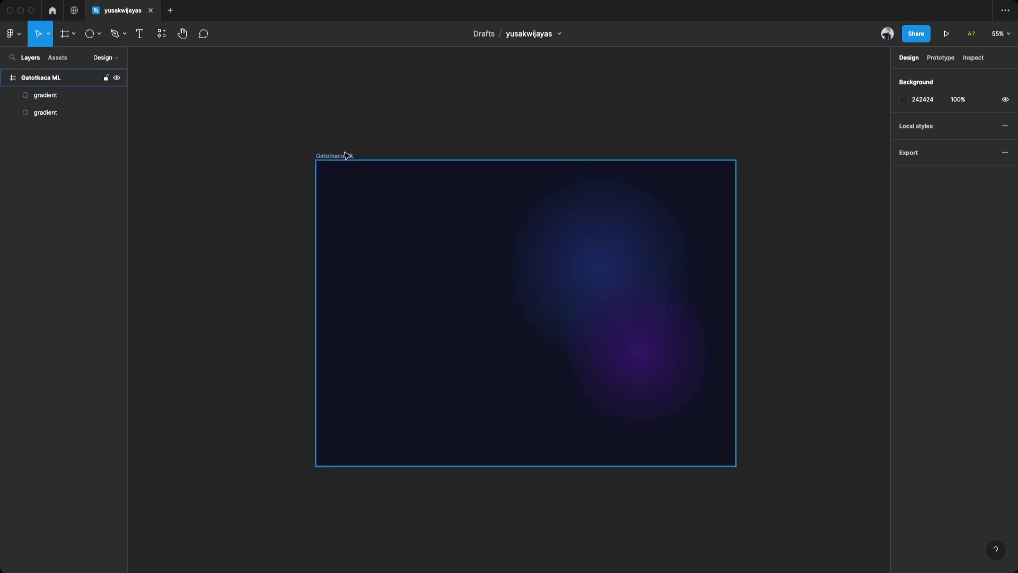
pyautogui.click(346, 157)
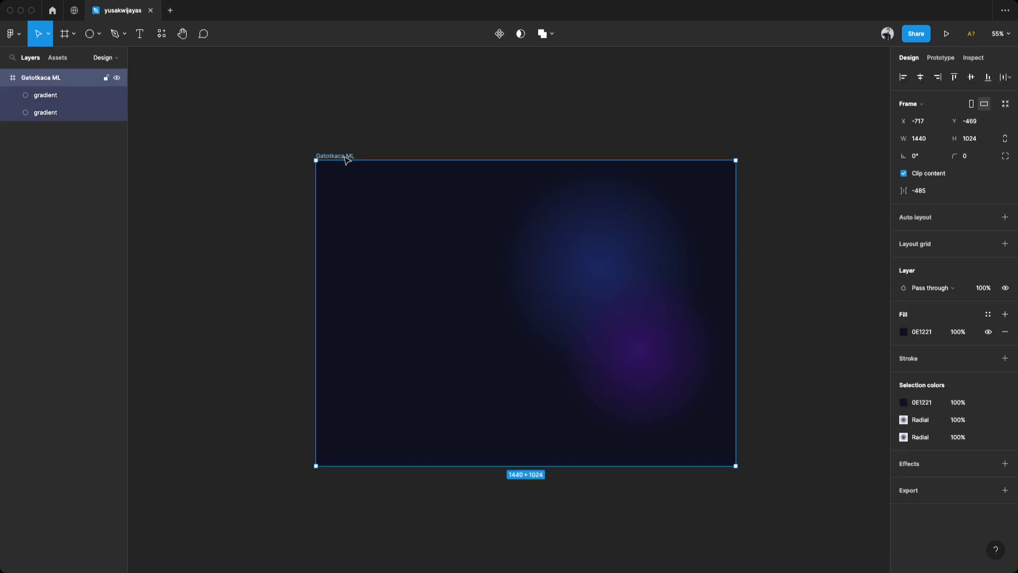
# Add a layout grid to the Gatotkaca ML frame, change it to columns, and set the count to 12.
pyautogui.click(1005, 244)
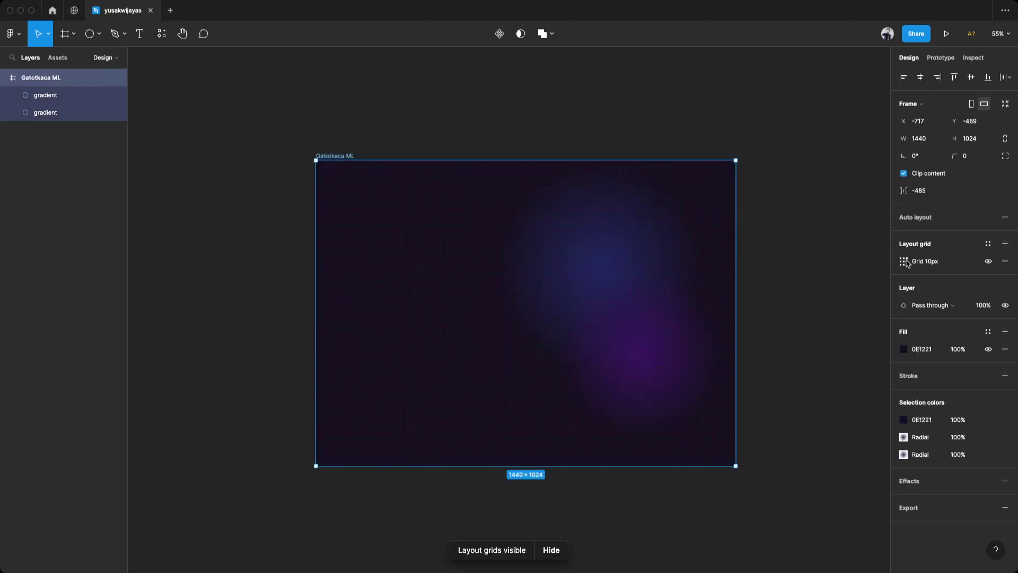
pyautogui.click(905, 262)
pyautogui.click(779, 263)
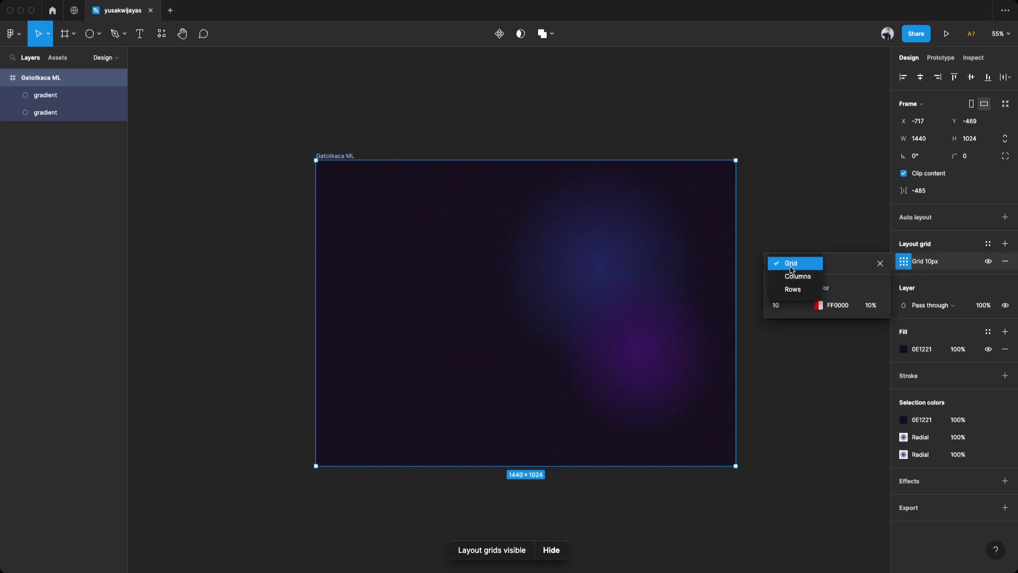
pyautogui.click(796, 276)
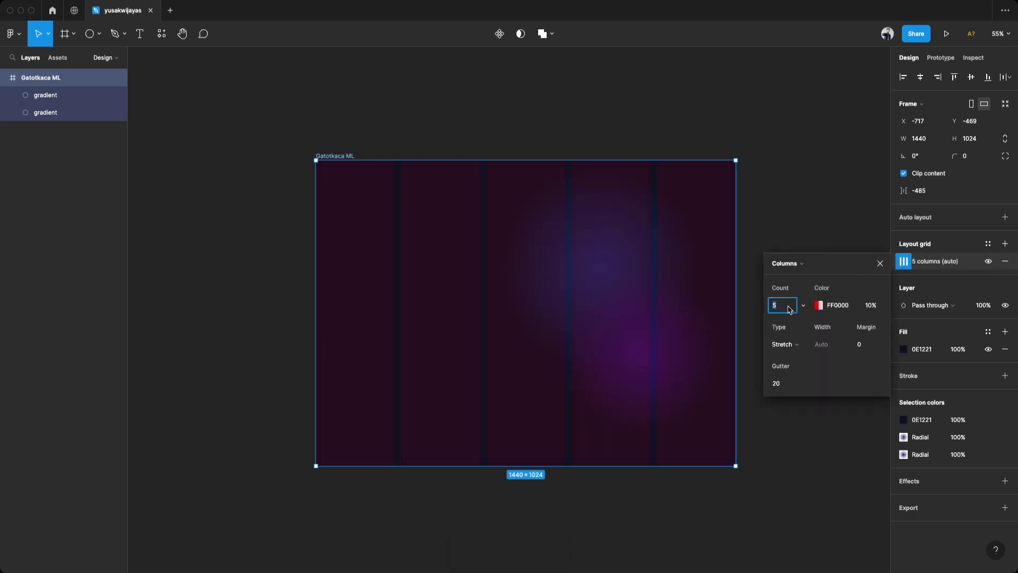
pyautogui.write('12')
pyautogui.press('Tab')
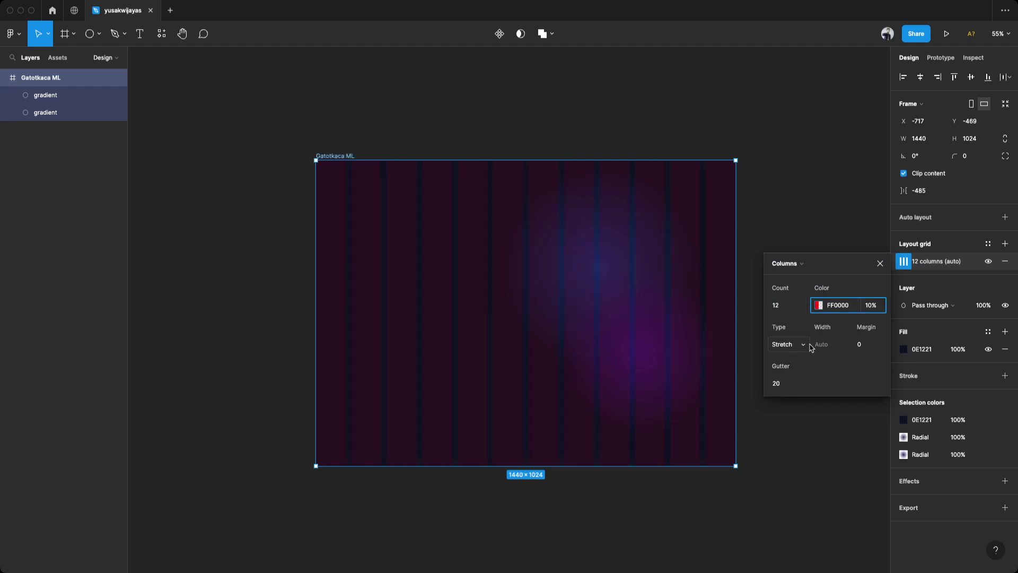
# Set the column grid's margin to 120 and its gutter to 32.
pyautogui.click(870, 346)
pyautogui.write('120')
pyautogui.click(792, 384)
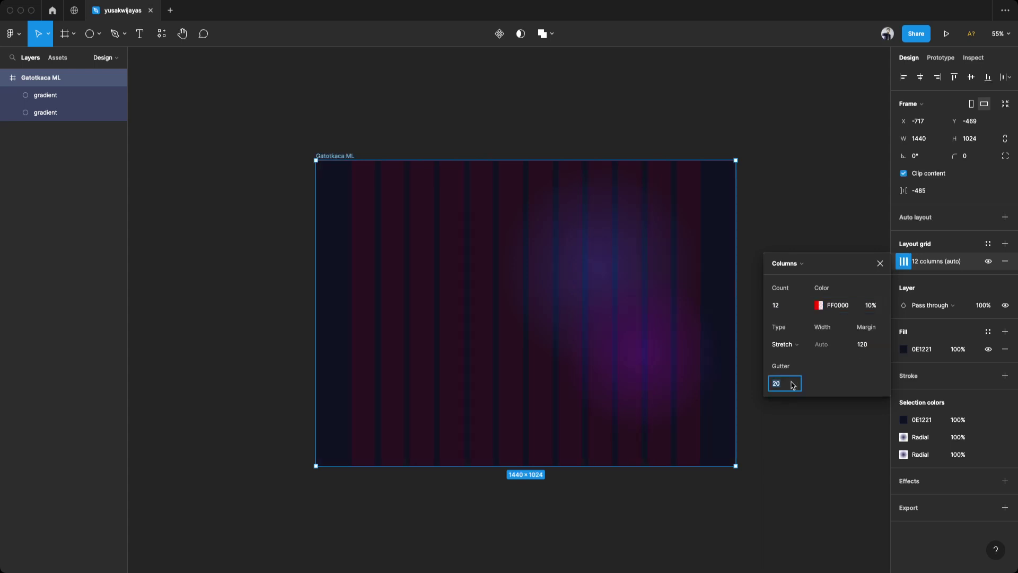
pyautogui.write('32')
pyautogui.press('Return')
pyautogui.click(880, 264)
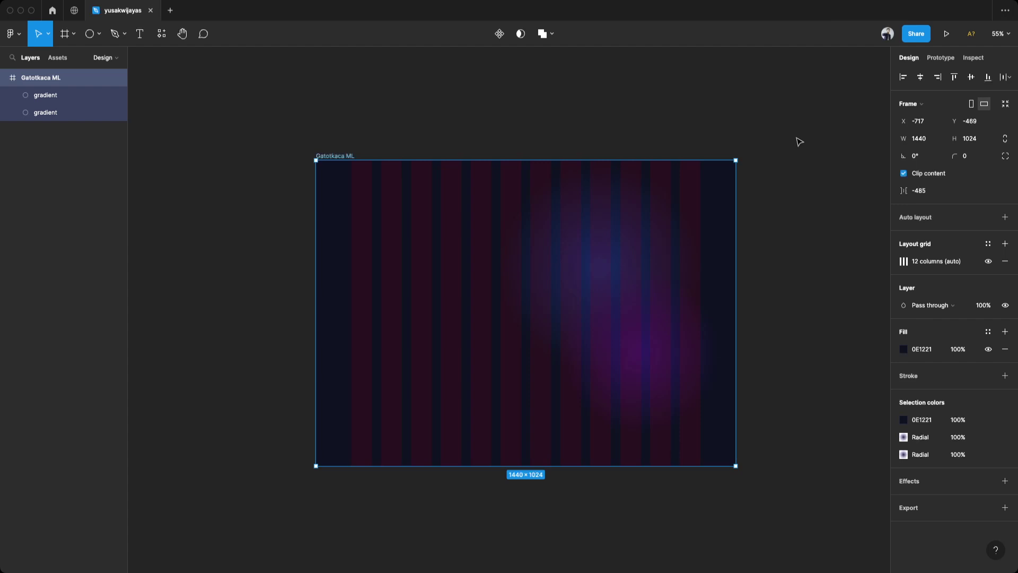
pyautogui.hotkey('ctrl', 'g')
pyautogui.hotkey('ctrl', 'g')
pyautogui.hotkey('ctrl', 'g')
pyautogui.hotkey('ctrl', 'g')
pyautogui.hotkey('ctrl', 'g')
pyautogui.hotkey('ctrl', 'g')
# Add the text "ML Characters" near the frame's upper left, at about X 153, Y 83.
pyautogui.press('t')
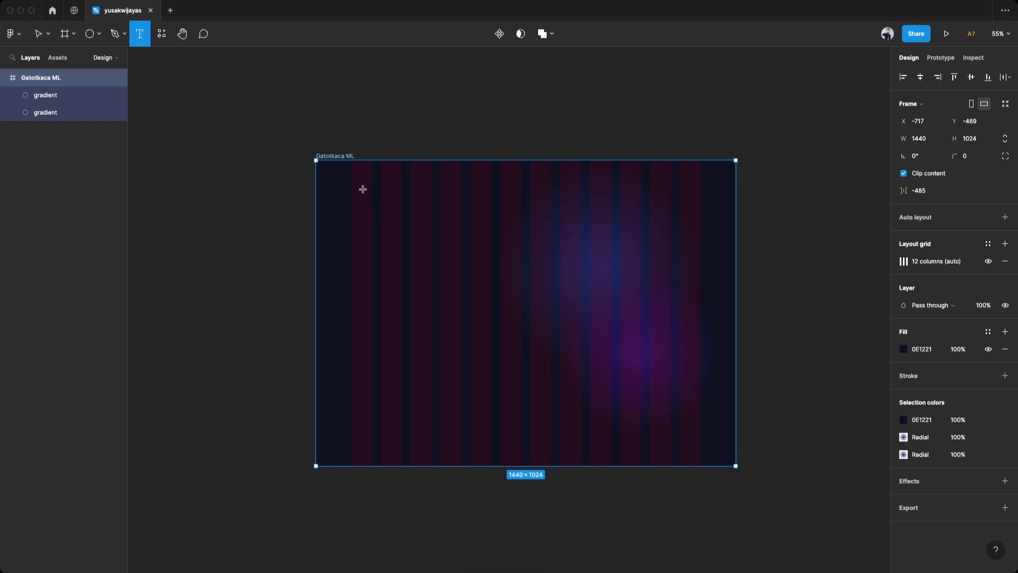
pyautogui.click(360, 186)
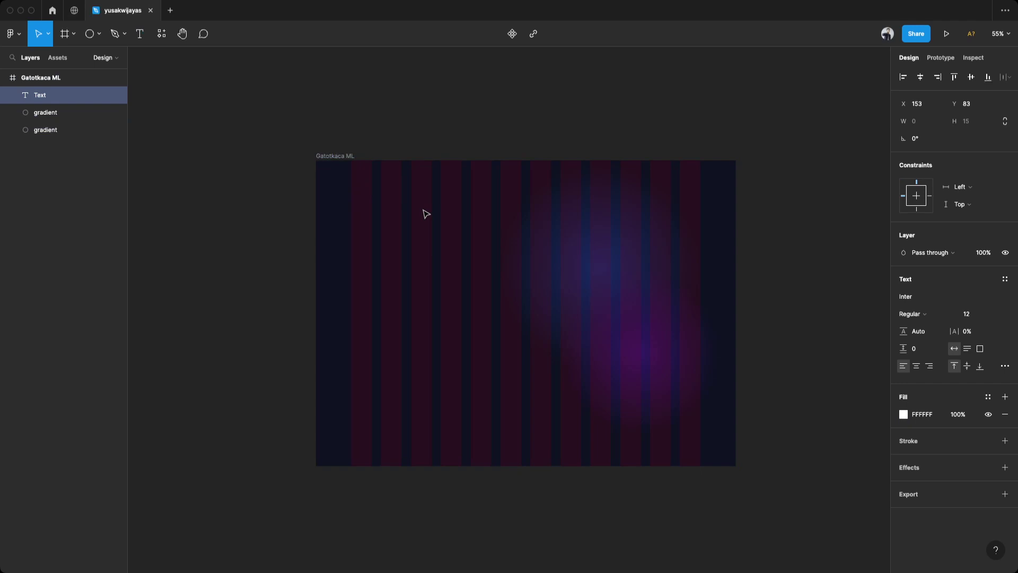
pyautogui.write('ML Characters')
# Set the ML Characters text to the Montserrat font at size 28.
pyautogui.click(955, 297)
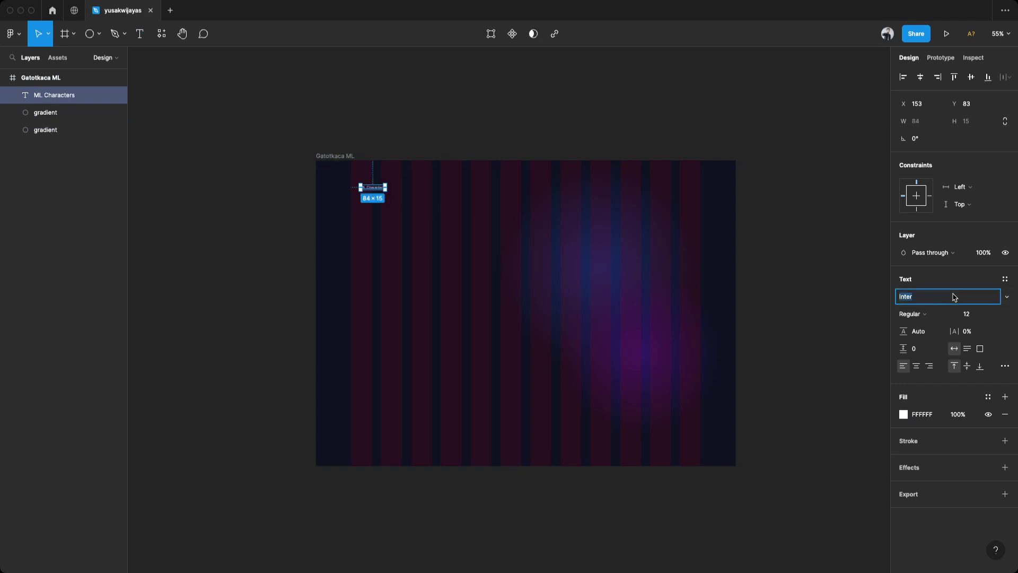
pyautogui.write('Montserrat')
pyautogui.press('Return')
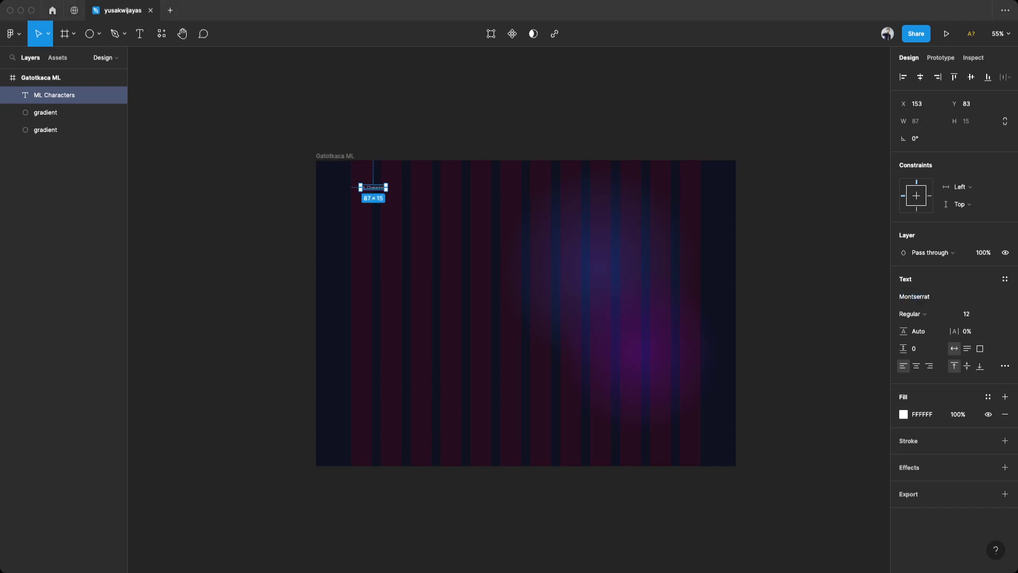
pyautogui.click(973, 316)
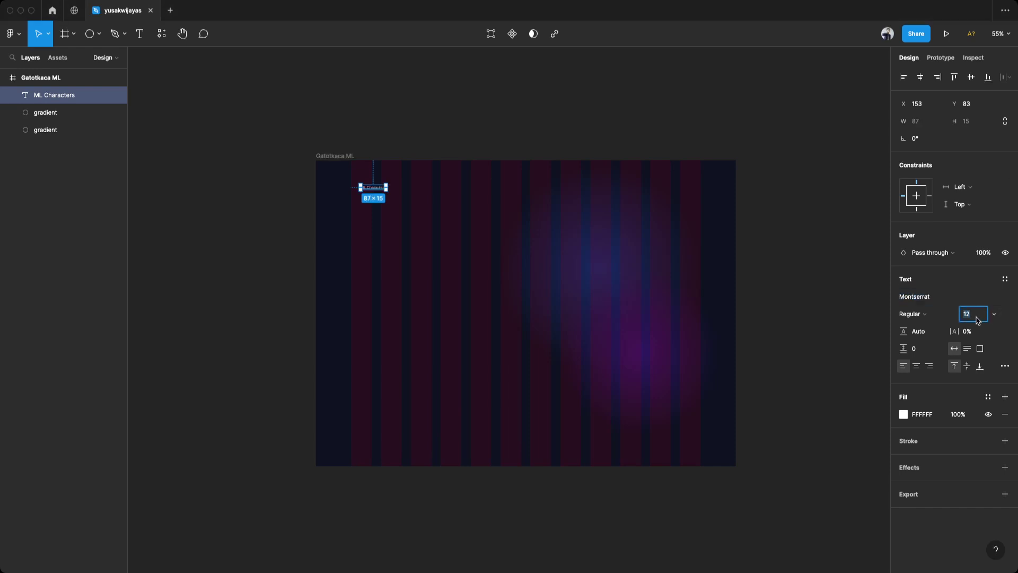
pyautogui.write('28')
pyautogui.press('Return')
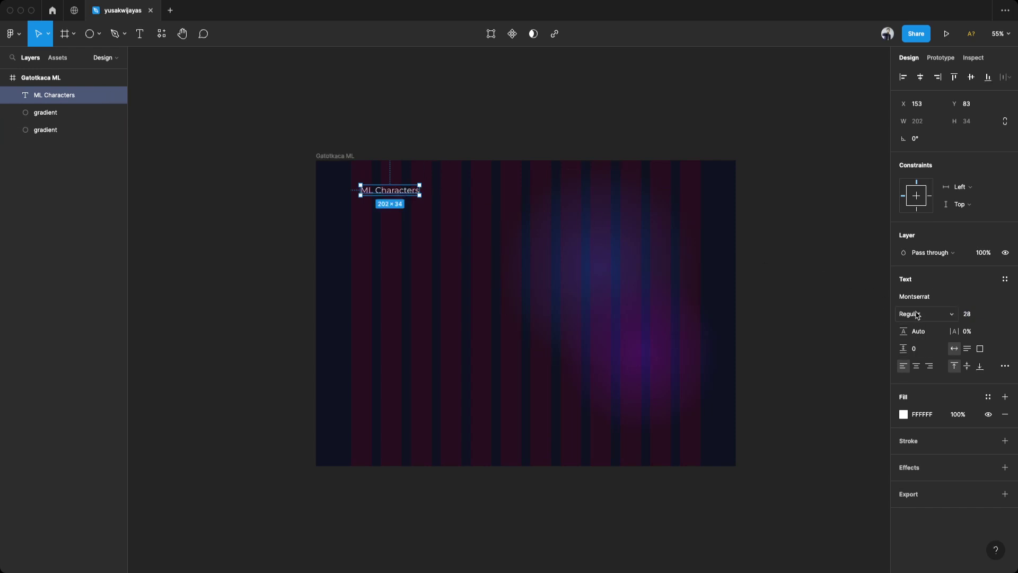
# Change the ML Characters text to uppercase and set its weight to Bold.
pyautogui.click(1005, 367)
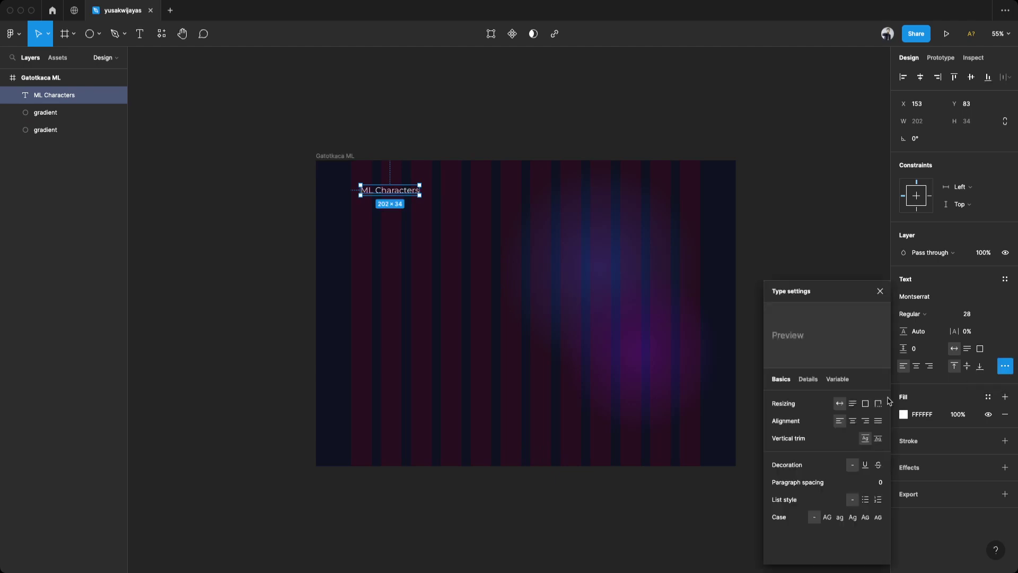
pyautogui.click(830, 519)
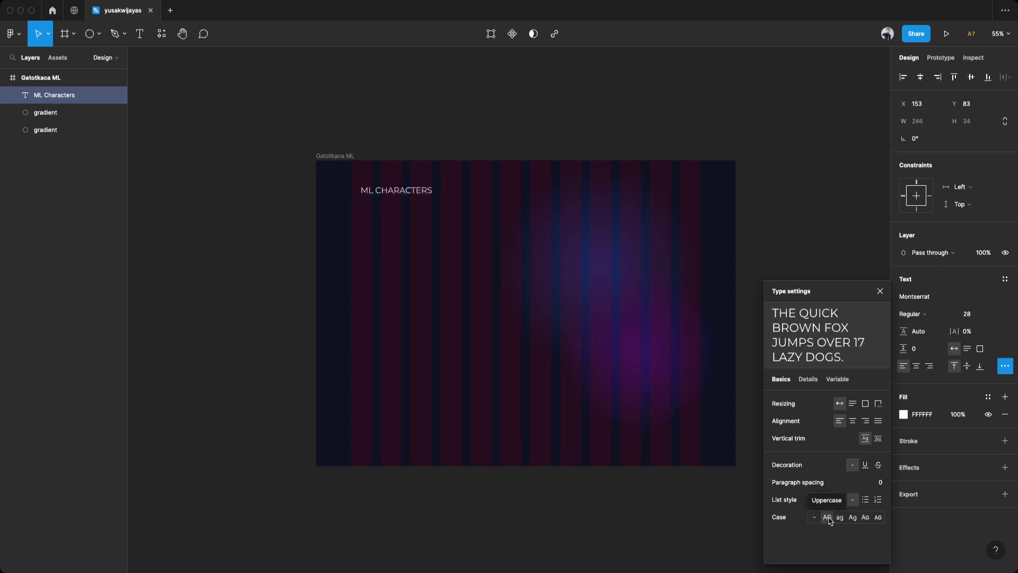
pyautogui.click(880, 291)
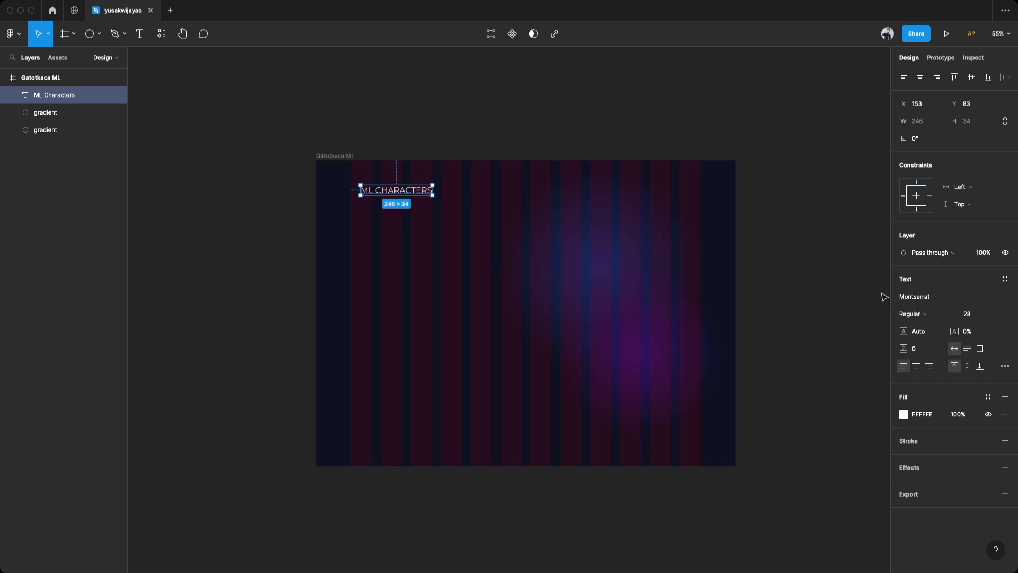
pyautogui.click(932, 316)
pyautogui.click(922, 361)
pyautogui.click(509, 96)
# Move the ML Characters title to X 120, Y 70, aligning it with the first grid column.
pyautogui.click(412, 197)
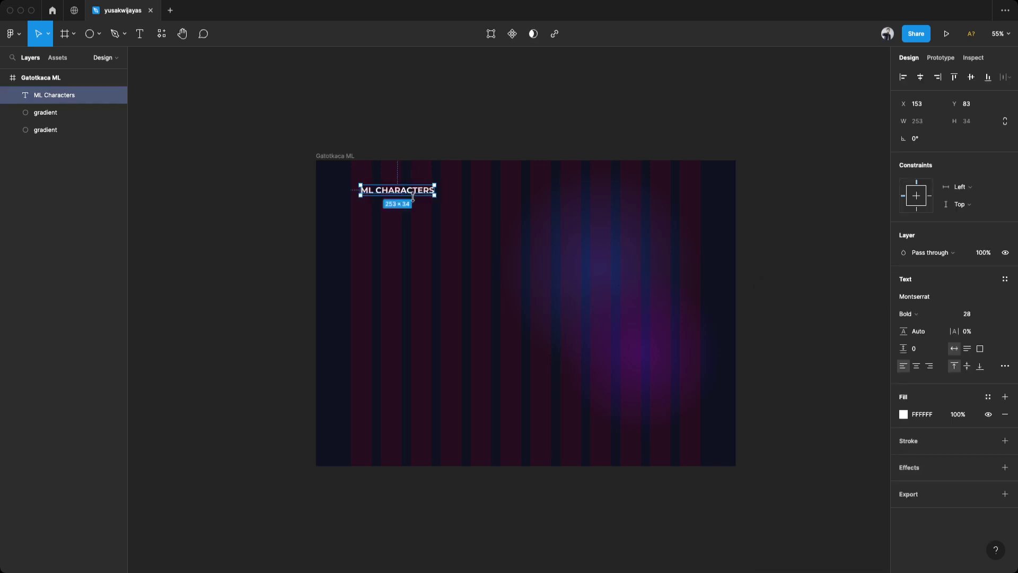
pyautogui.moveTo(412, 197); pyautogui.dragTo(403, 193)
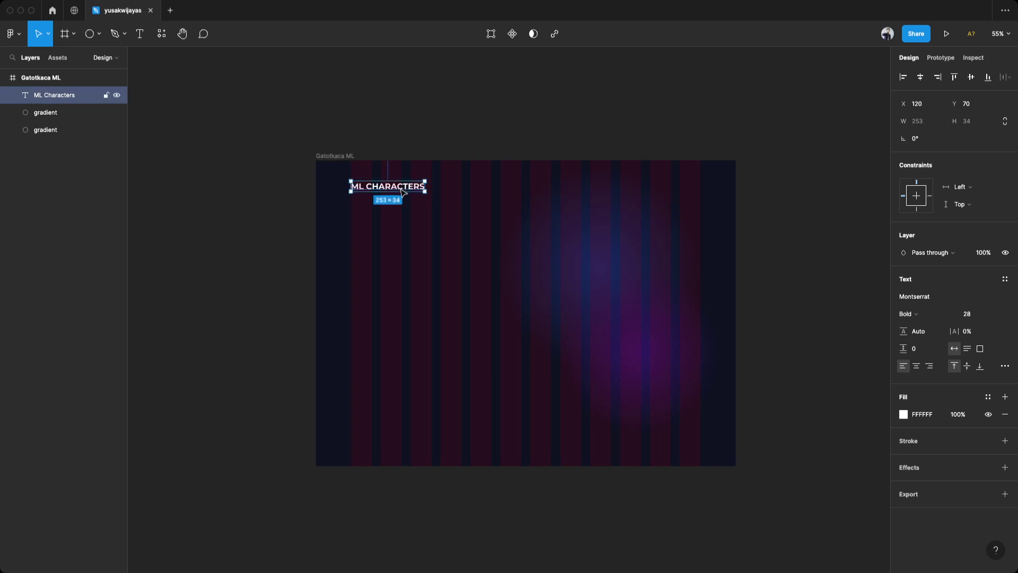
pyautogui.click(450, 116)
pyautogui.click(403, 193)
# Duplicate the ML Characters title to X 820, Y 70 and set the copy to SemiBold at size 16.
pyautogui.moveTo(393, 189); pyautogui.dragTo(593, 189)
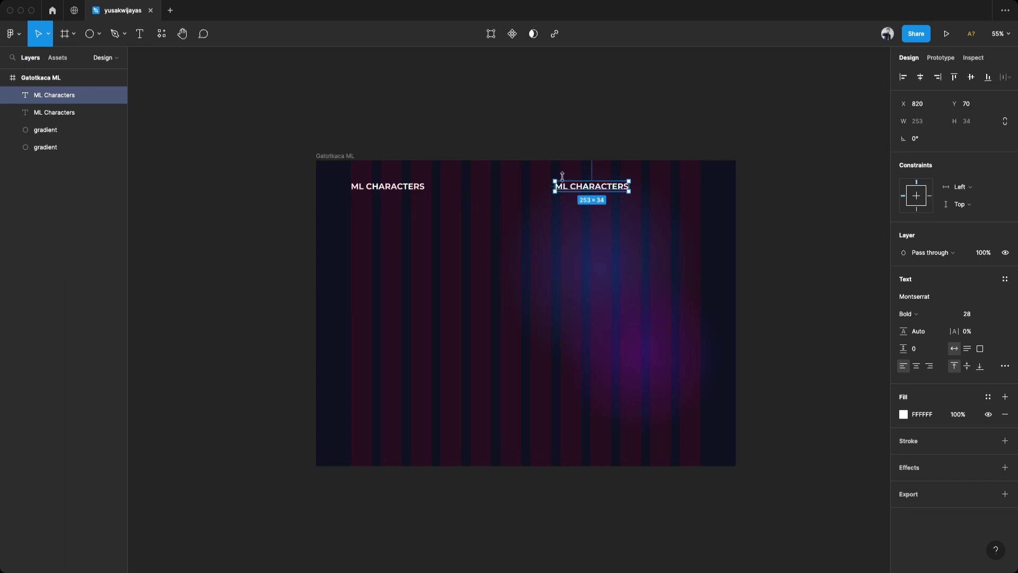
pyautogui.click(925, 314)
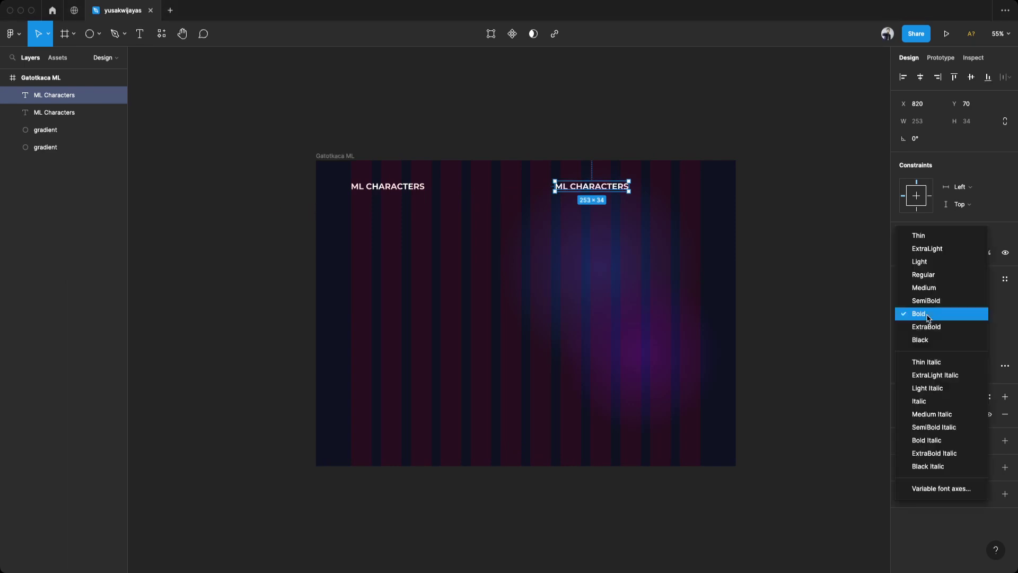
pyautogui.click(936, 298)
pyautogui.click(980, 314)
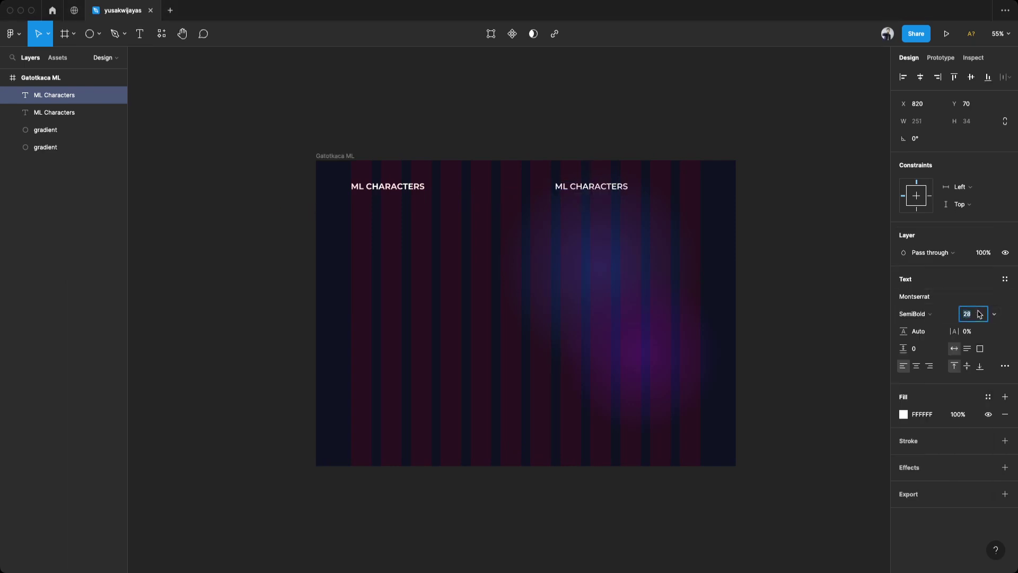
pyautogui.write('16')
pyautogui.press('Return')
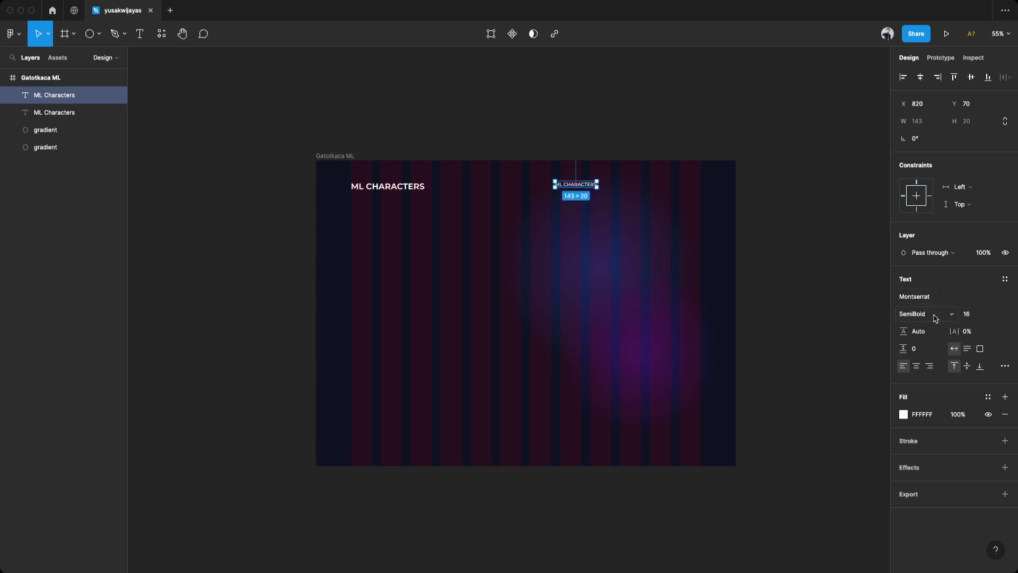
# Replace the small copied title's text with "Home".
pyautogui.doubleClick(588, 183)
pyautogui.write('Home')
pyautogui.press('Escape')
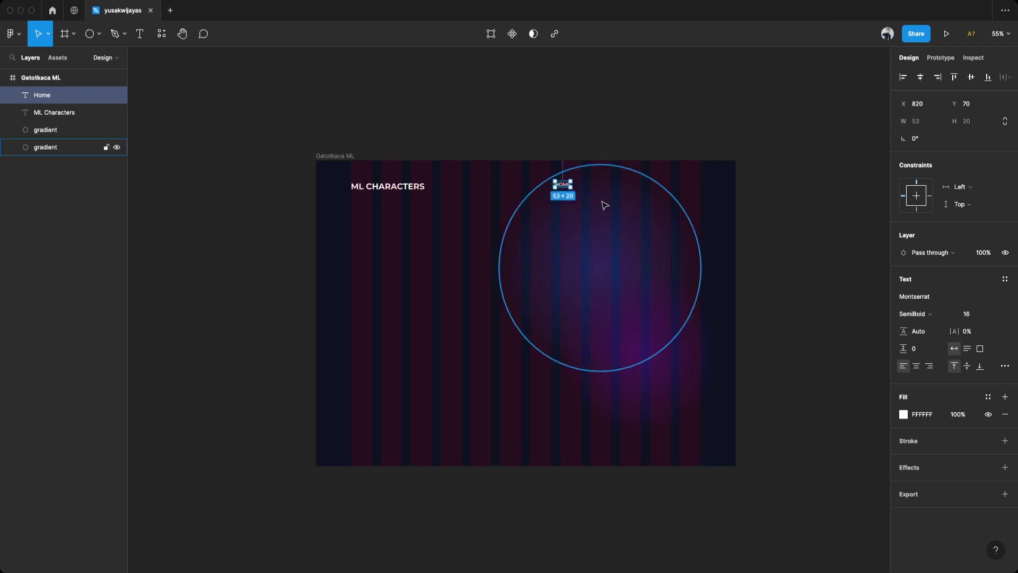
# Duplicate the Home link to X 889, Y 70 and change the copy's text to "charaters".
pyautogui.press('super+d')
pyautogui.moveTo(562, 183); pyautogui.dragTo(583, 187)
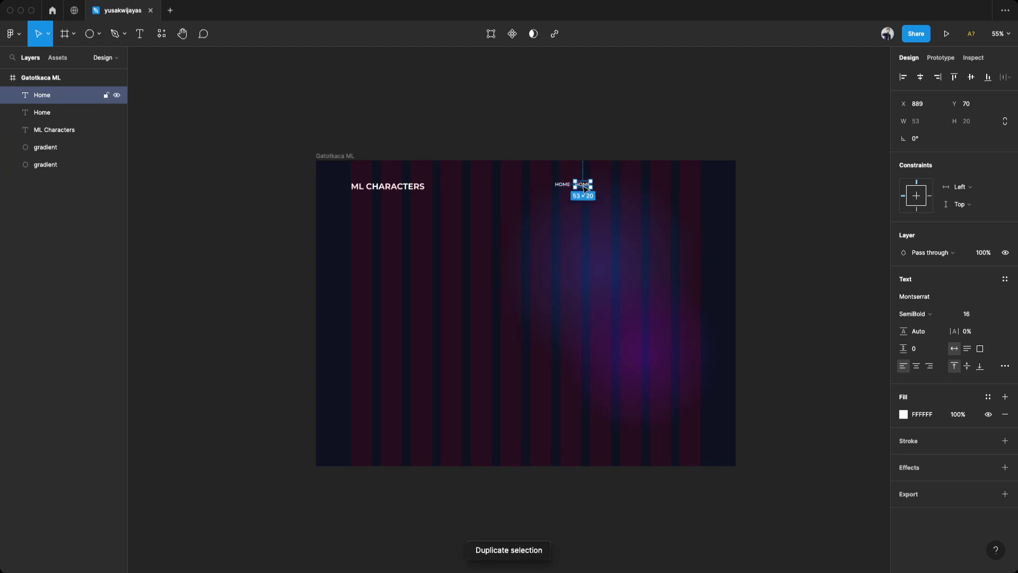
pyautogui.scroll(5, 583, 186)
pyautogui.doubleClick(568, 185)
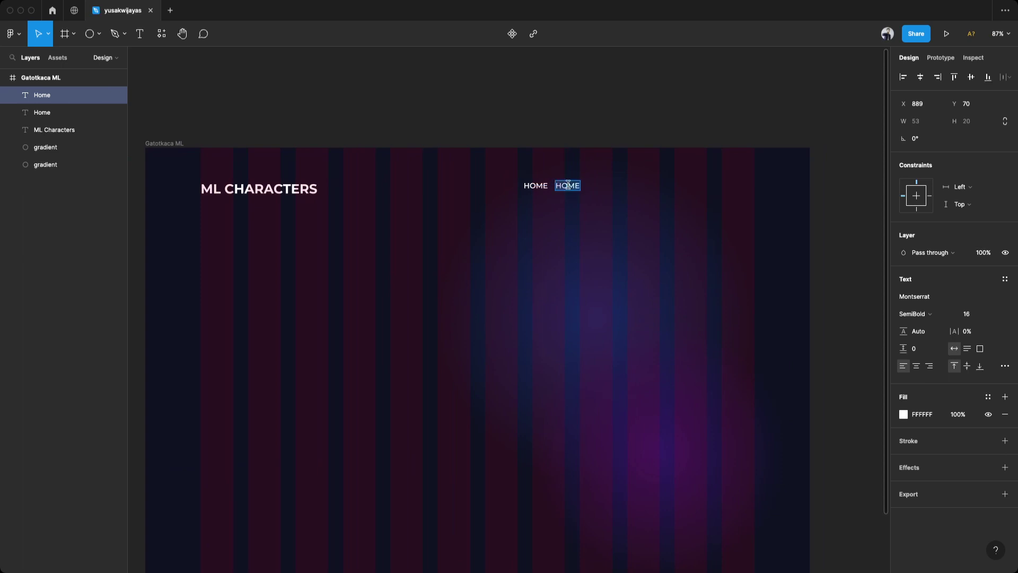
pyautogui.write('charaters')
pyautogui.press('Escape')
# Duplicate the charaters link to X 1007, Y 70 and change the copy's text to "contact".
pyautogui.press('super+d')
pyautogui.moveTo(579, 186); pyautogui.dragTo(641, 189)
pyautogui.doubleClick(639, 185)
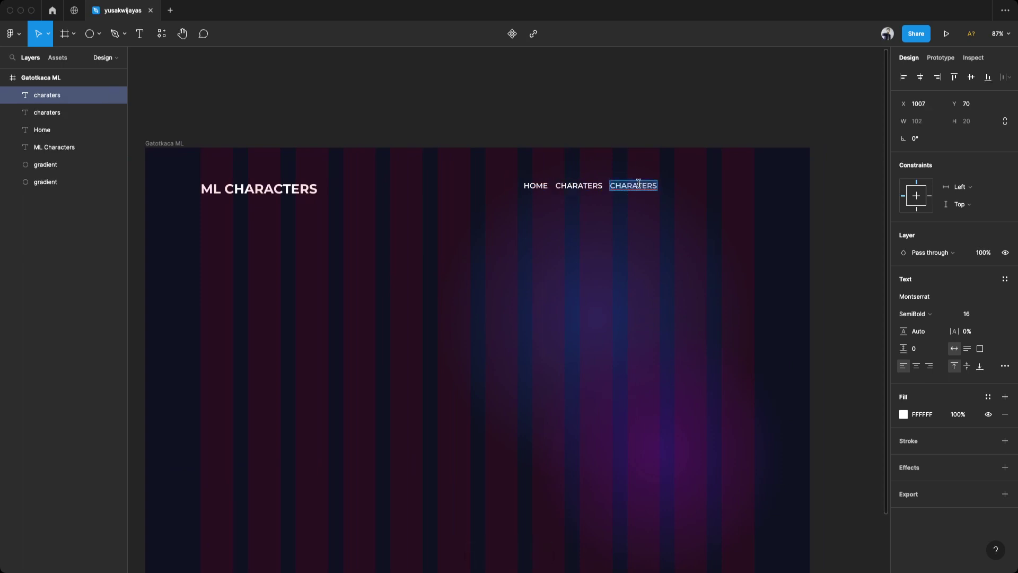
pyautogui.write('contact')
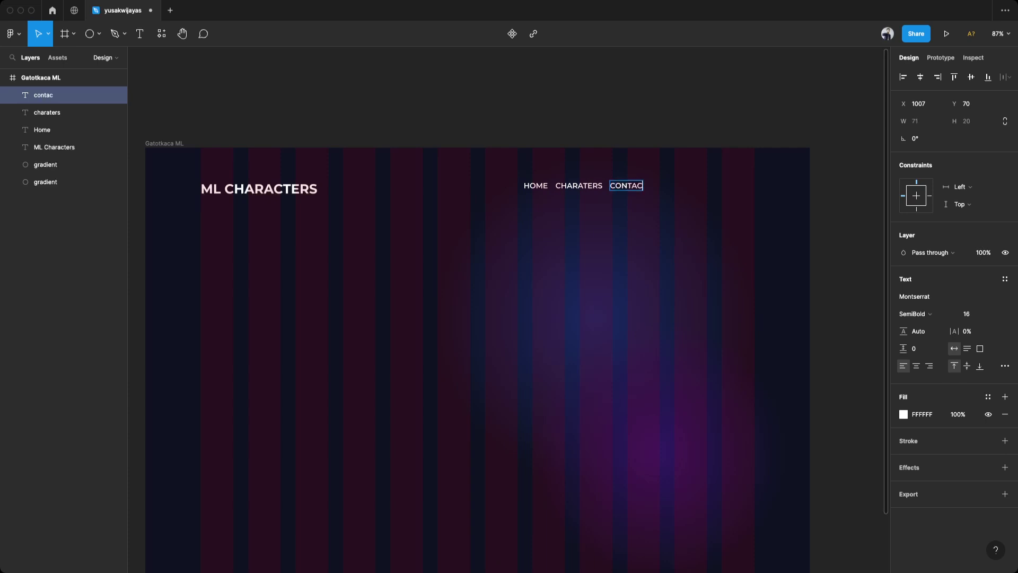
pyautogui.press('Escape')
pyautogui.press('Escape')
# Combine the Home, charaters and contact links into one auto layout frame.
pyautogui.click(537, 186)
pyautogui.keyDown('shift'); pyautogui.click(584, 186); pyautogui.keyUp('shift')
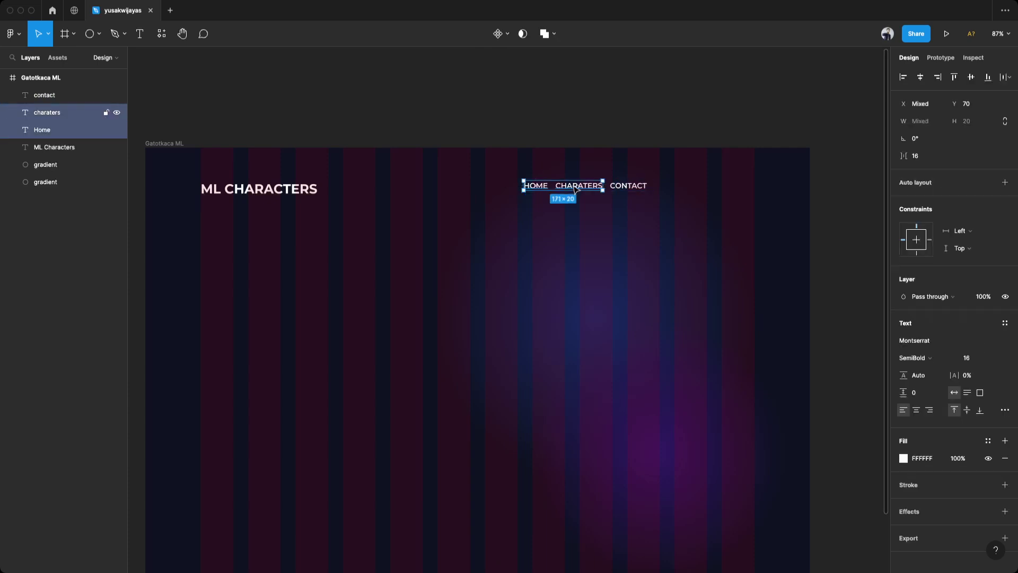
pyautogui.keyDown('shift'); pyautogui.click(620, 187); pyautogui.keyUp('shift')
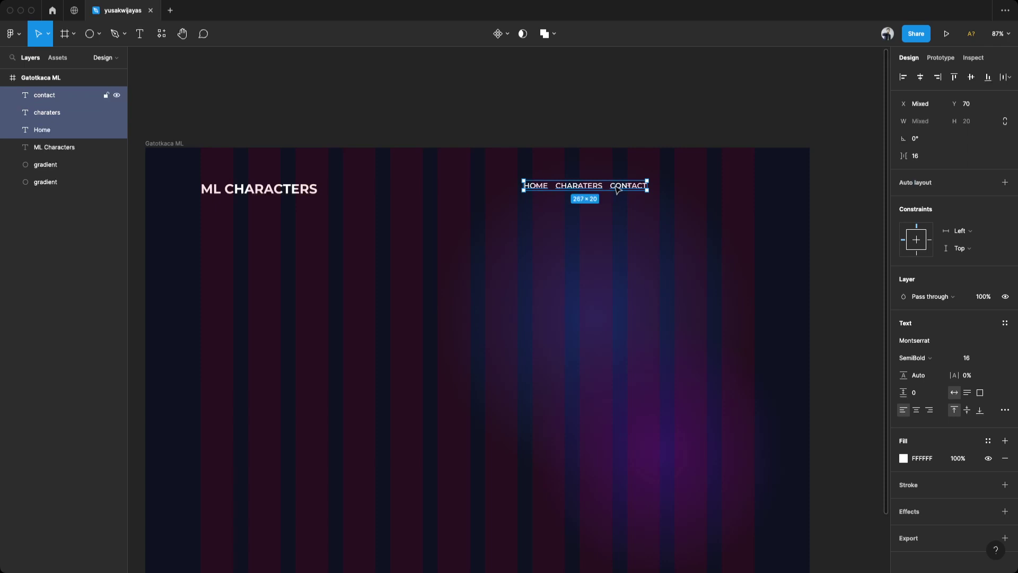
pyautogui.hotkey('shift', 'a')
pyautogui.rightClick(617, 187)
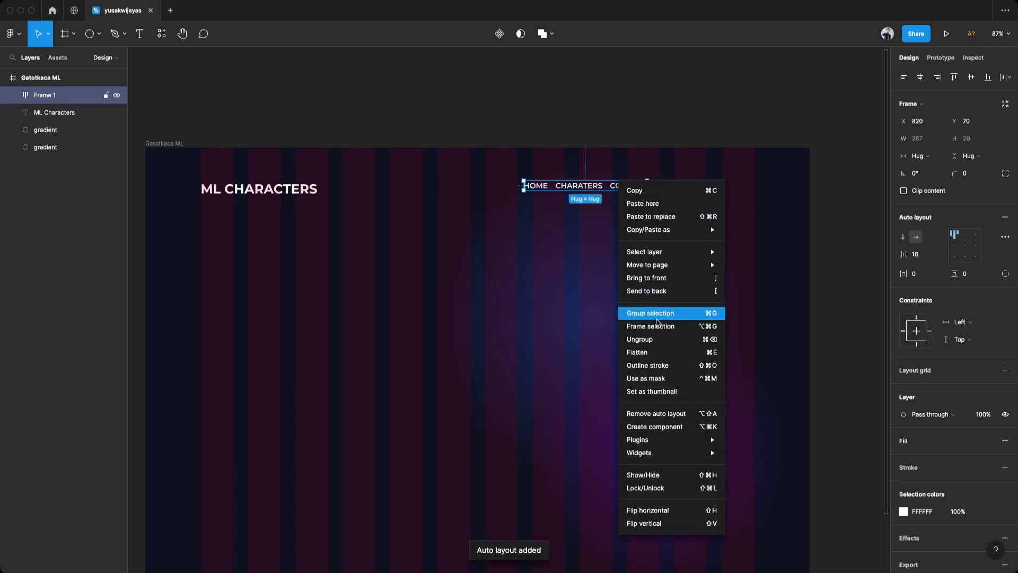
pyautogui.rightClick(601, 184)
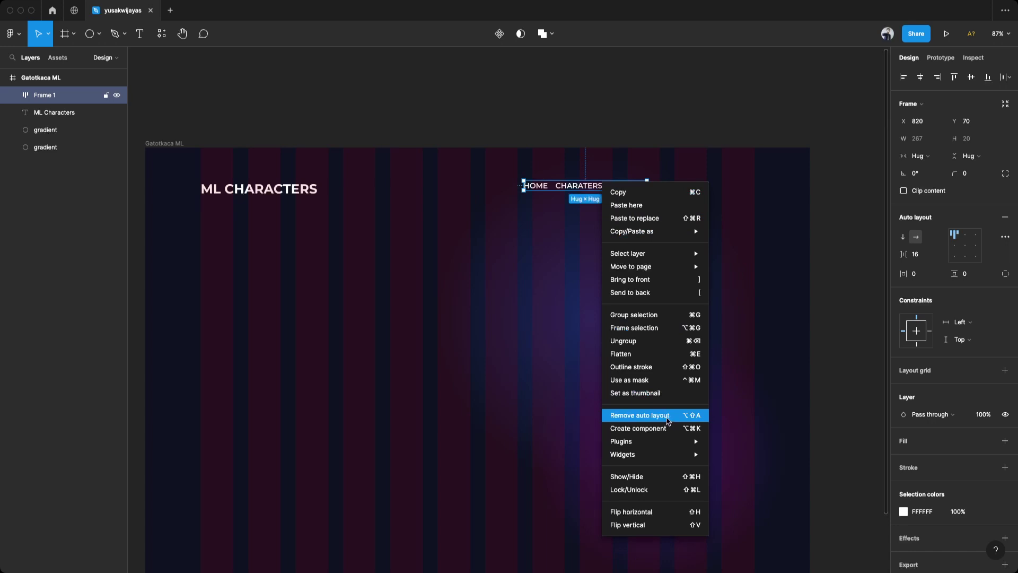
pyautogui.click(586, 189)
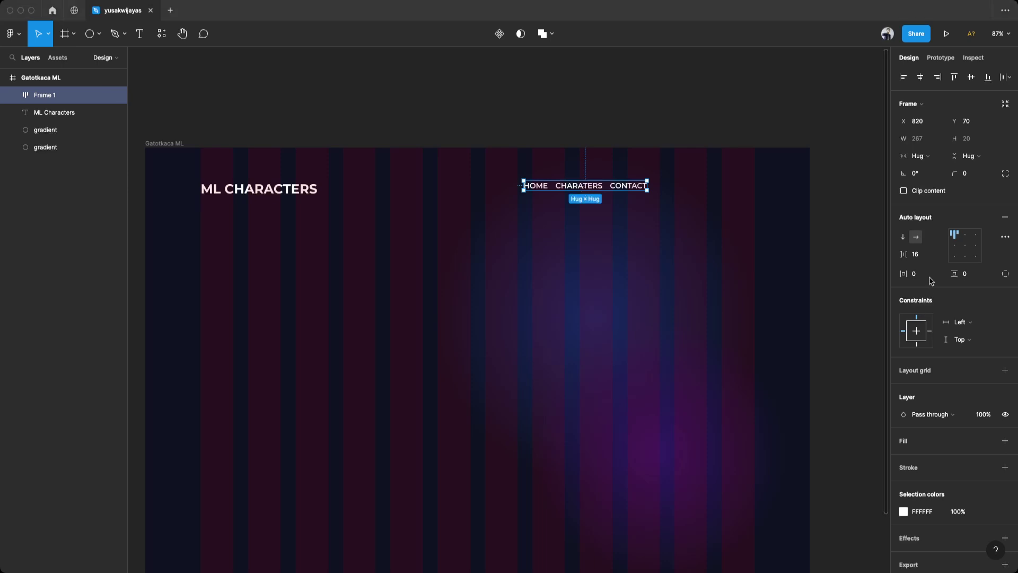
# Set the spacing between the links in the navigation auto layout frame to 32.
pyautogui.click(924, 255)
pyautogui.write('32')
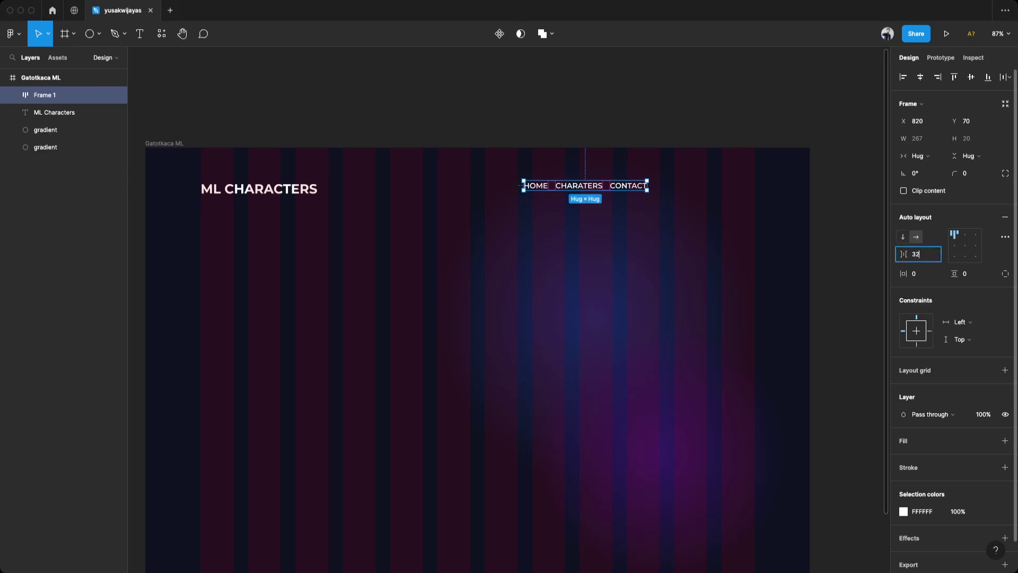
pyautogui.press('Return')
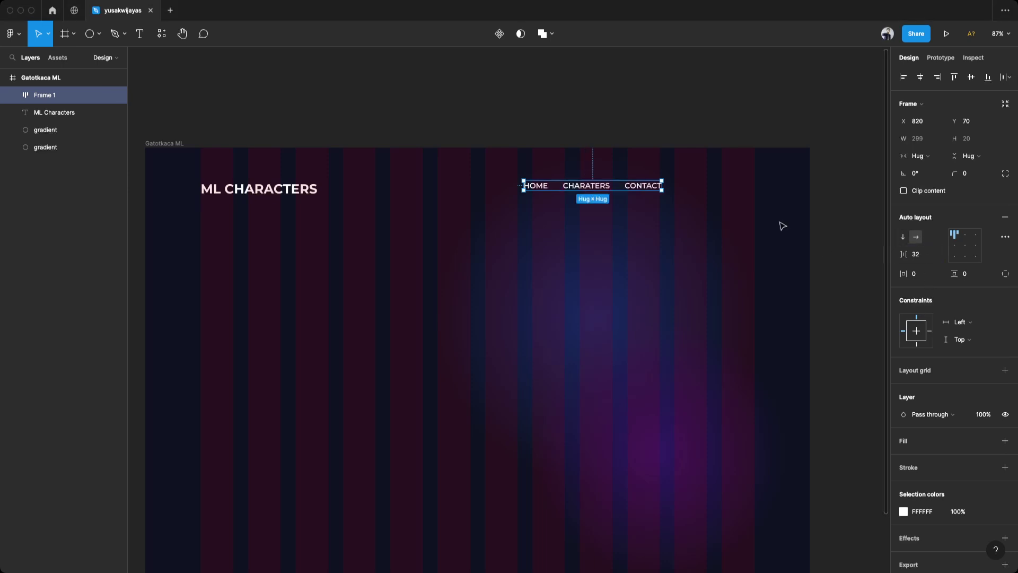
pyautogui.click(625, 106)
# Rename the frame holding the navigation links as menu-link.
pyautogui.click(581, 187)
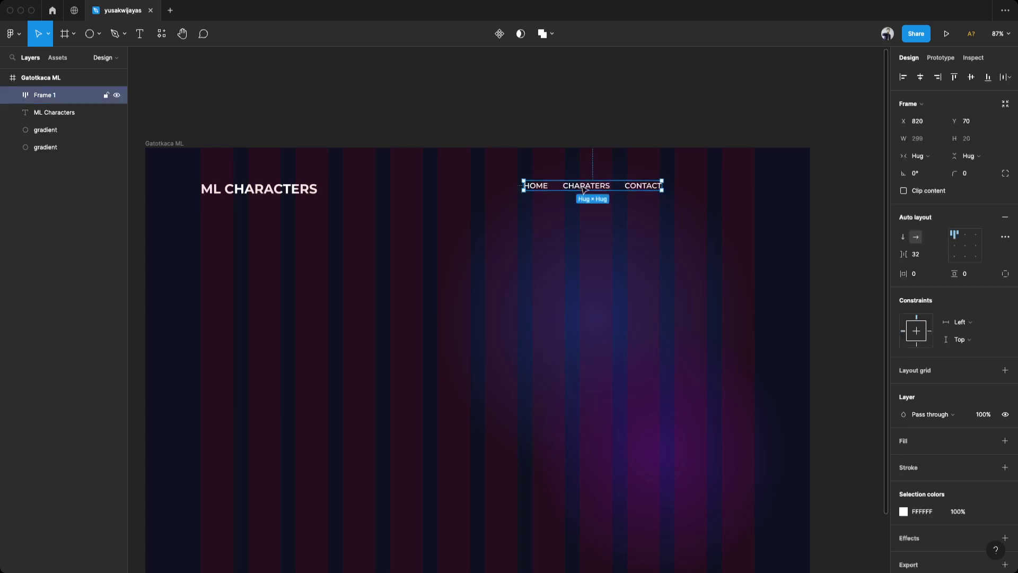
pyautogui.doubleClick(50, 95)
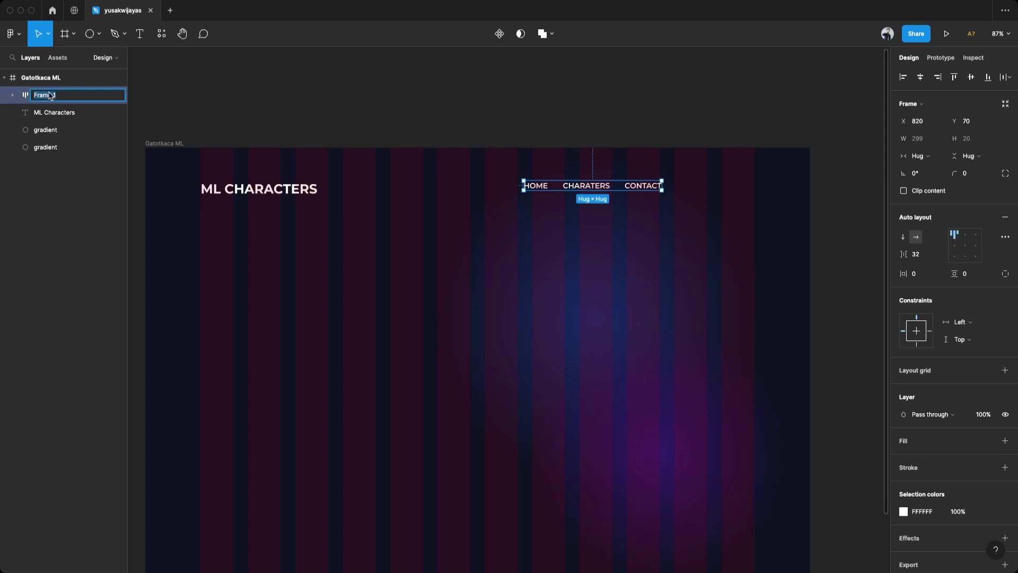
pyautogui.write('menu-link')
pyautogui.press('Return')
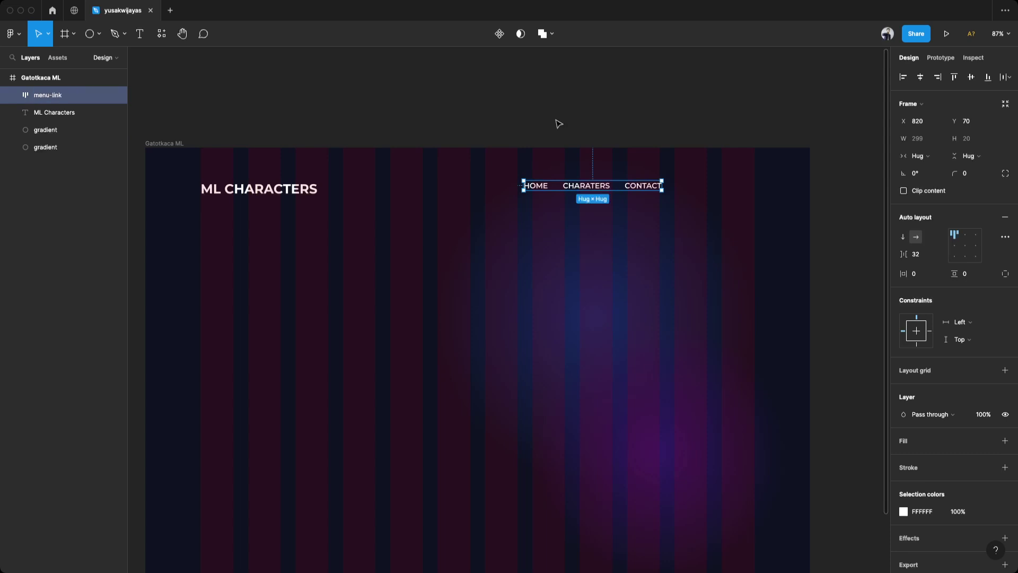
# Combine the ML Characters title and menu-link into one auto layout frame named navbar.
pyautogui.keyDown('shift'); pyautogui.click(276, 198); pyautogui.keyUp('shift')
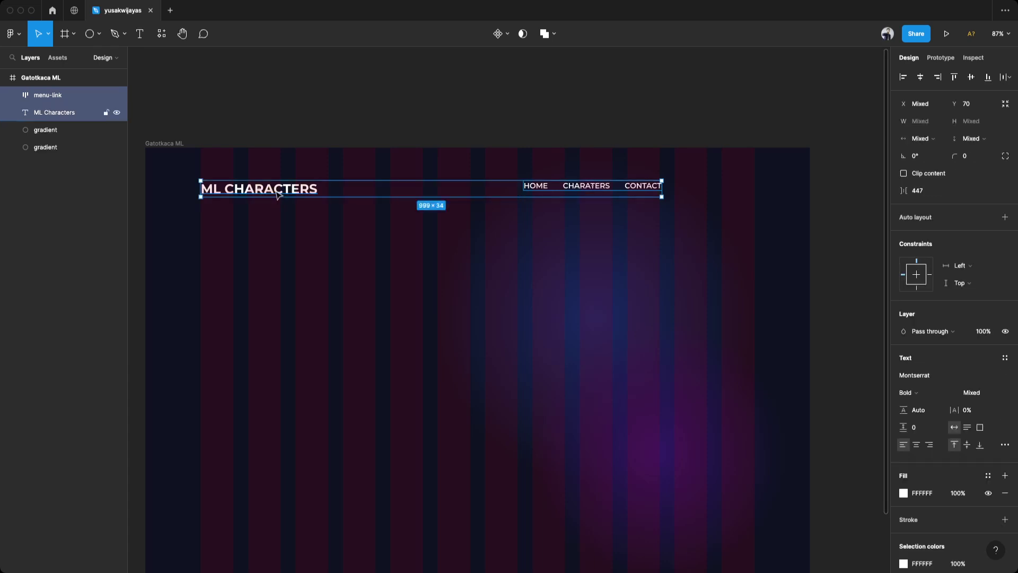
pyautogui.hotkey('shift', 'a')
pyautogui.press('super+r')
pyautogui.write('nav')
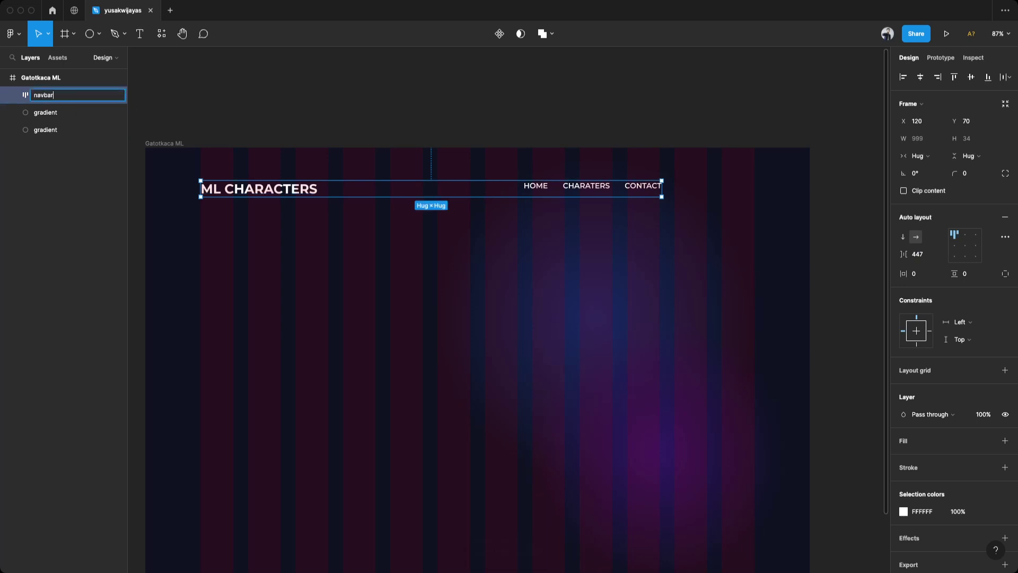
pyautogui.press('Return')
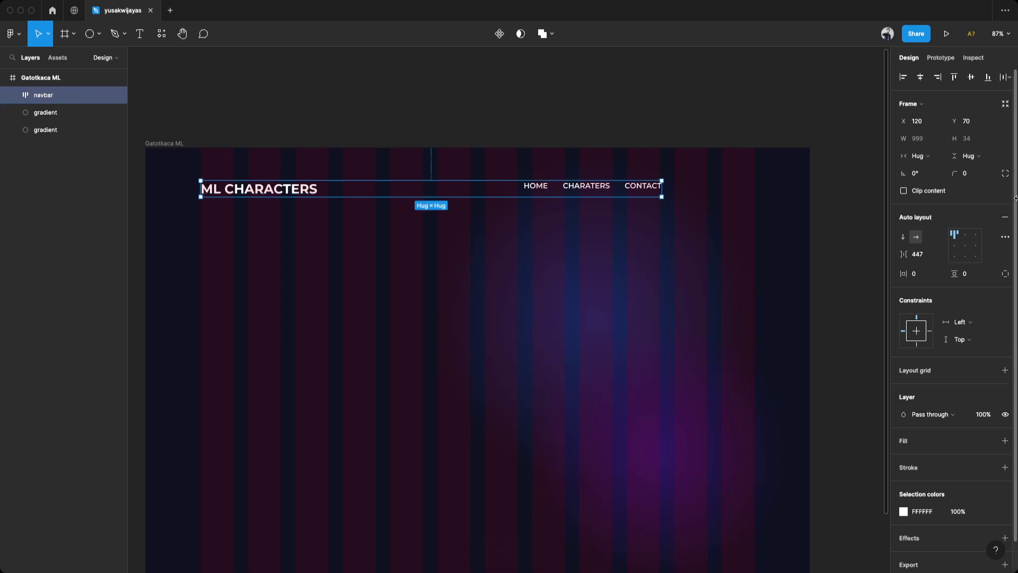
# Align the navbar's contents left and vertically centred, and give the frame a fixed width of 1200.
pyautogui.click(958, 248)
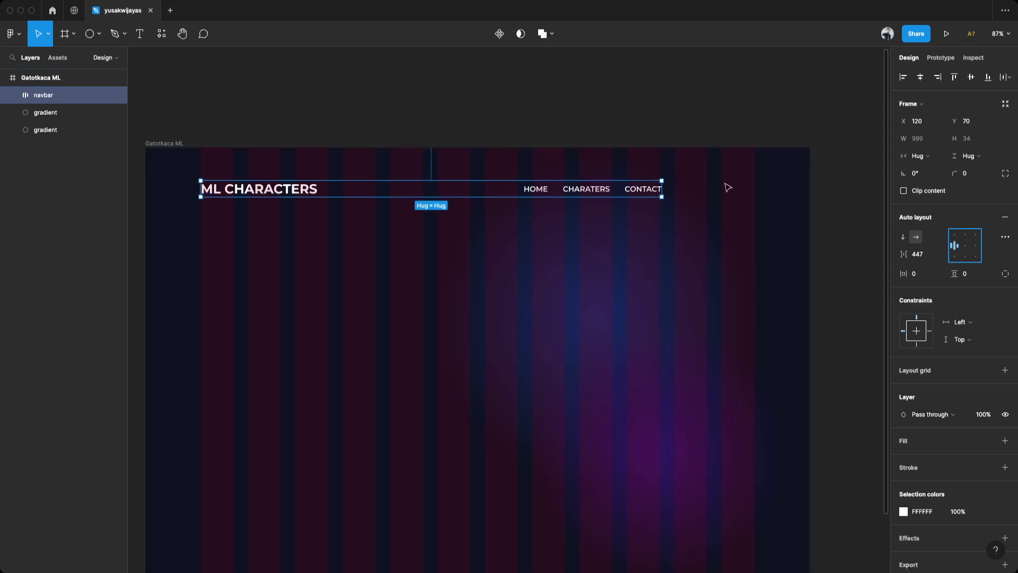
pyautogui.click(923, 156)
pyautogui.click(934, 143)
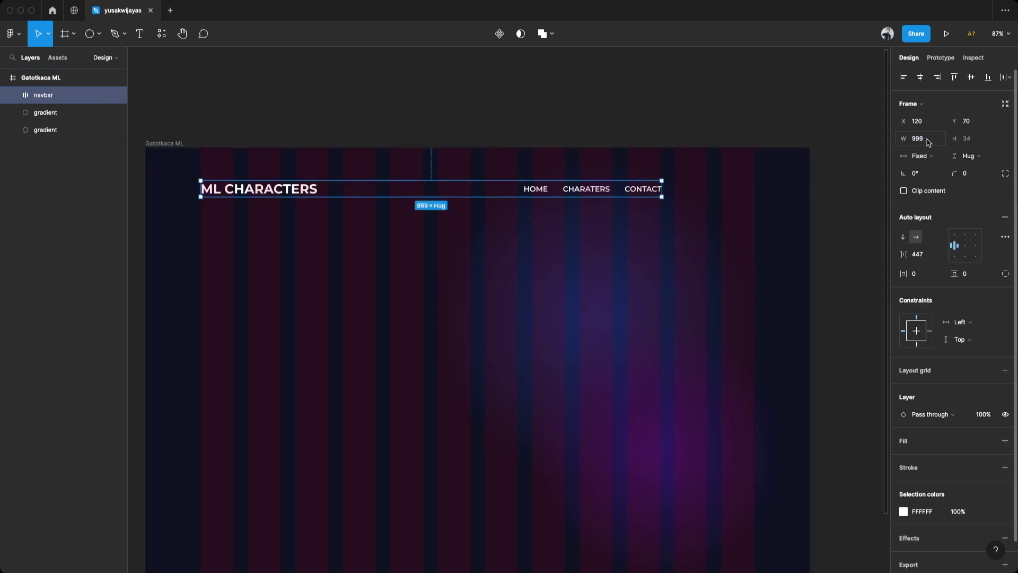
pyautogui.click(929, 139)
pyautogui.write('1200')
pyautogui.press('Return')
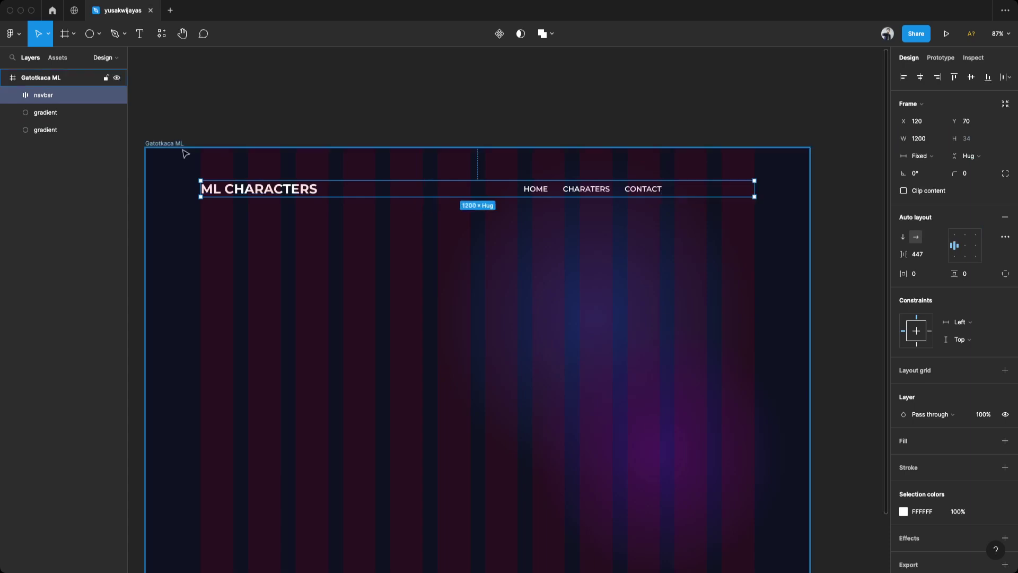
# Set the spacing between the title and the links in the navbar to auto.
pyautogui.scroll(10, 213, 166)
pyautogui.scroll(-10, 213, 166)
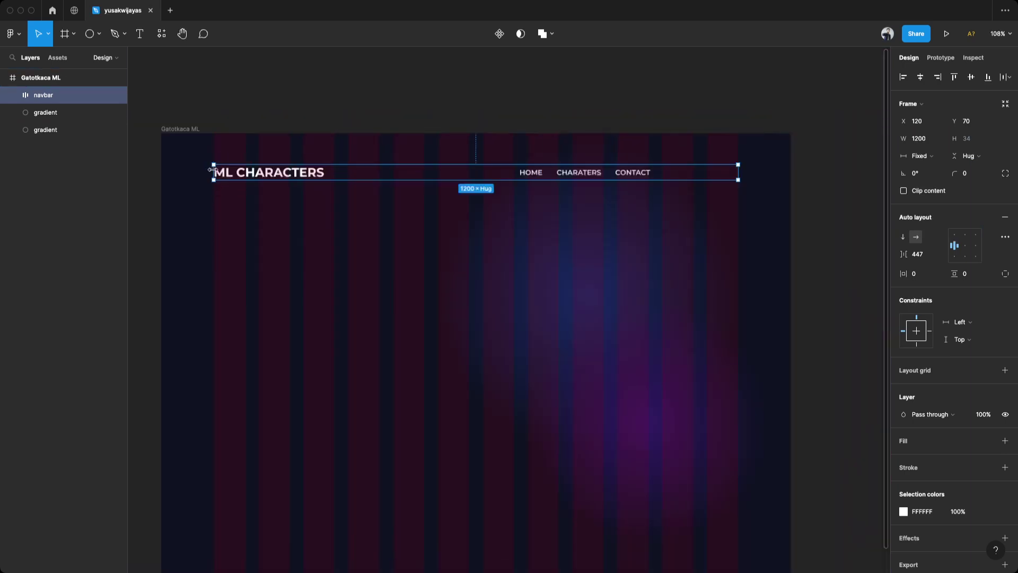
pyautogui.scroll(10, 470, 178)
pyautogui.scroll(-10, 518, 169)
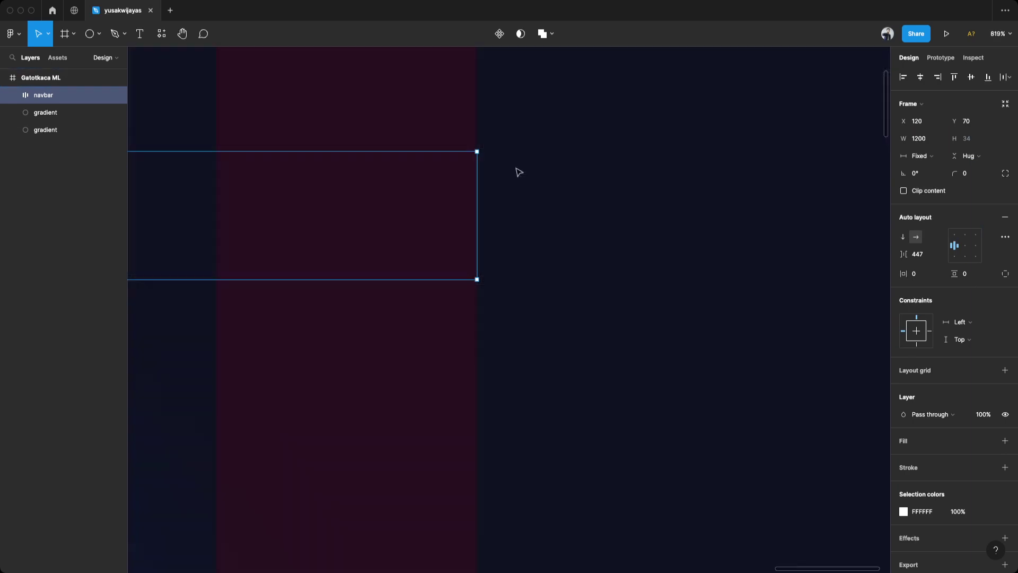
pyautogui.scroll(3, 349, 170)
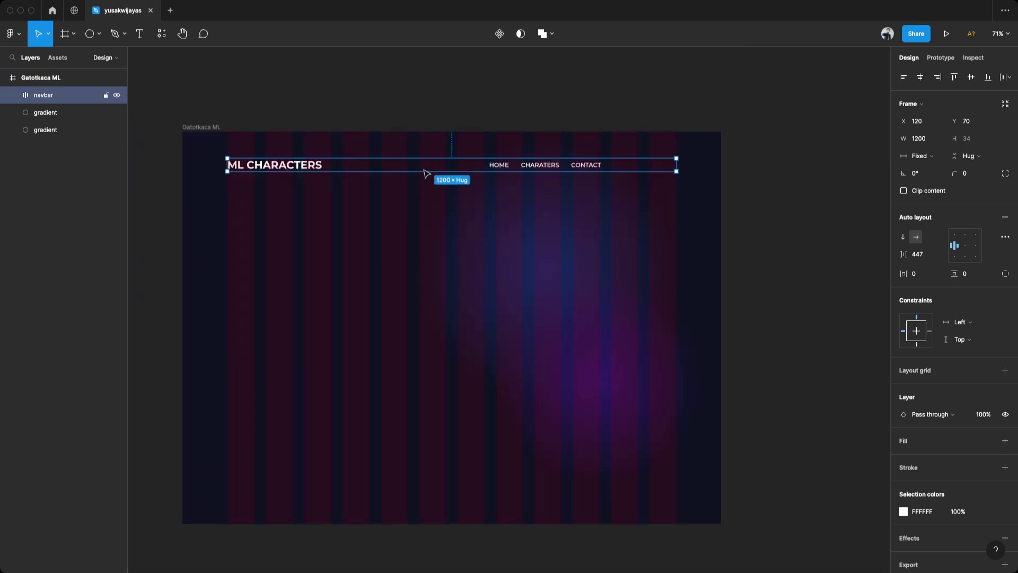
pyautogui.click(927, 257)
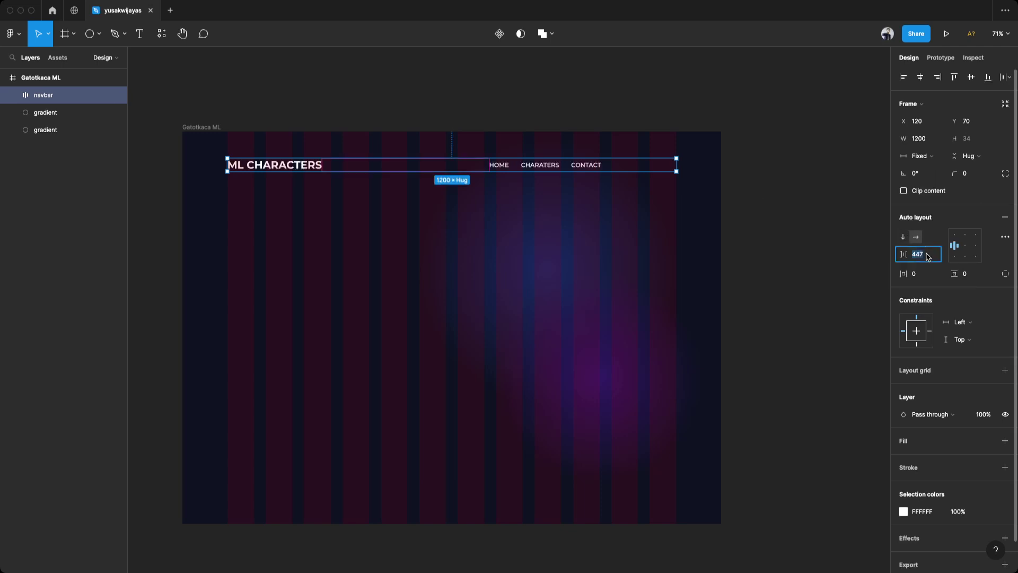
pyautogui.write('auto')
pyautogui.press('Return')
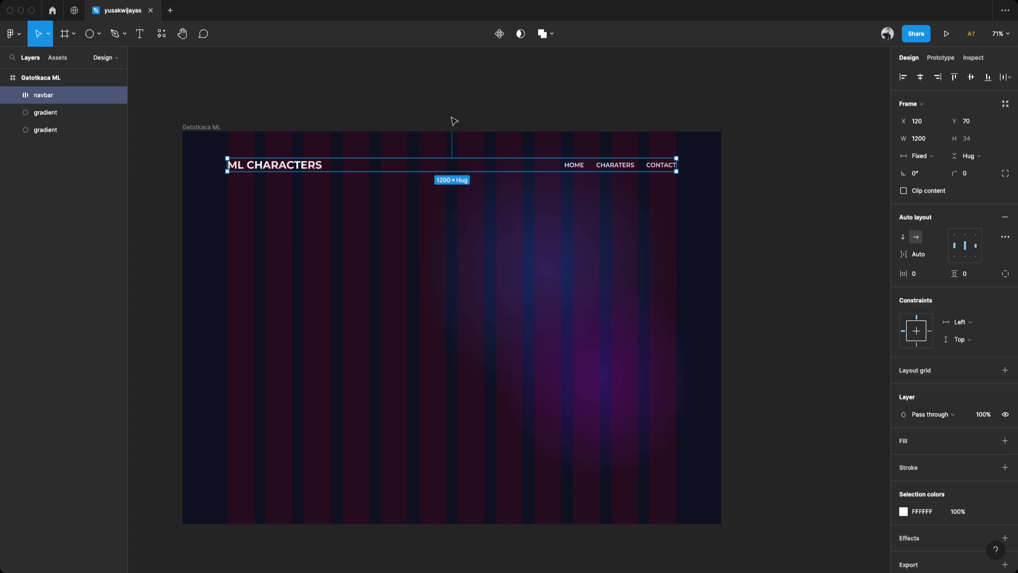
# Nudge the navbar up to Y 52 and check its distance to the page edges.
pyautogui.scroll(-2, 455, 121)
pyautogui.press('Up')
pyautogui.press('Up')
pyautogui.press('Up')
pyautogui.press('Up')
pyautogui.press('Up')
pyautogui.press('Up')
pyautogui.press('Up')
pyautogui.press('Up')
pyautogui.press('Up')
pyautogui.press('Up')
pyautogui.press('Up')
pyautogui.press('Up')
pyautogui.press('Up')
pyautogui.press('Up')
pyautogui.press('Up')
pyautogui.press('Up')
pyautogui.press('Up')
pyautogui.press('Up')
pyautogui.press('alt')
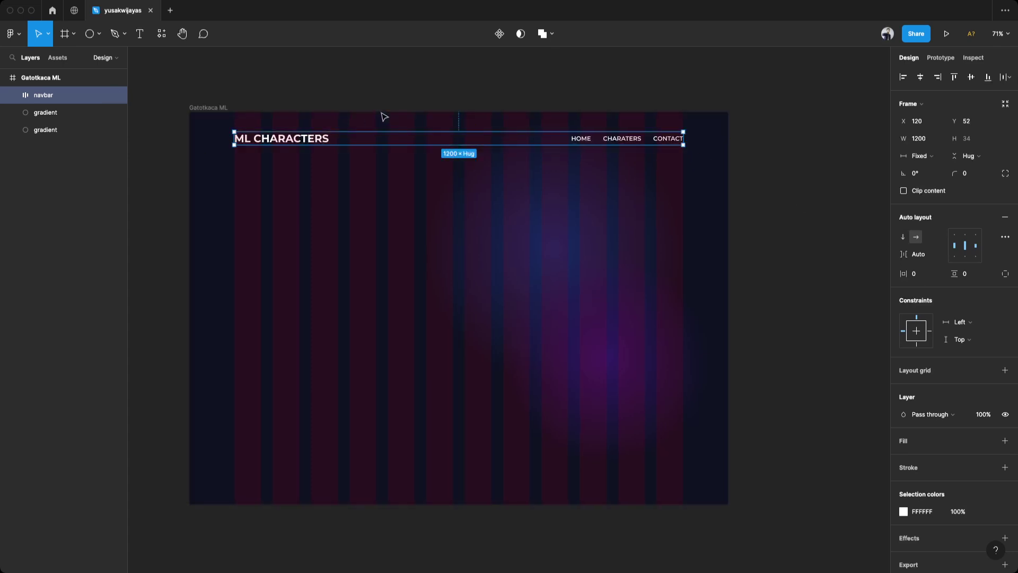
pyautogui.press('alt')
pyautogui.press('alt')
# Hide the layout grids and paste the ml-hero-gatotkaca image into the Gatotkaca ML frame.
pyautogui.click(473, 89)
pyautogui.scroll(-1, 531, 159)
pyautogui.hotkey('ctrl', 'g')
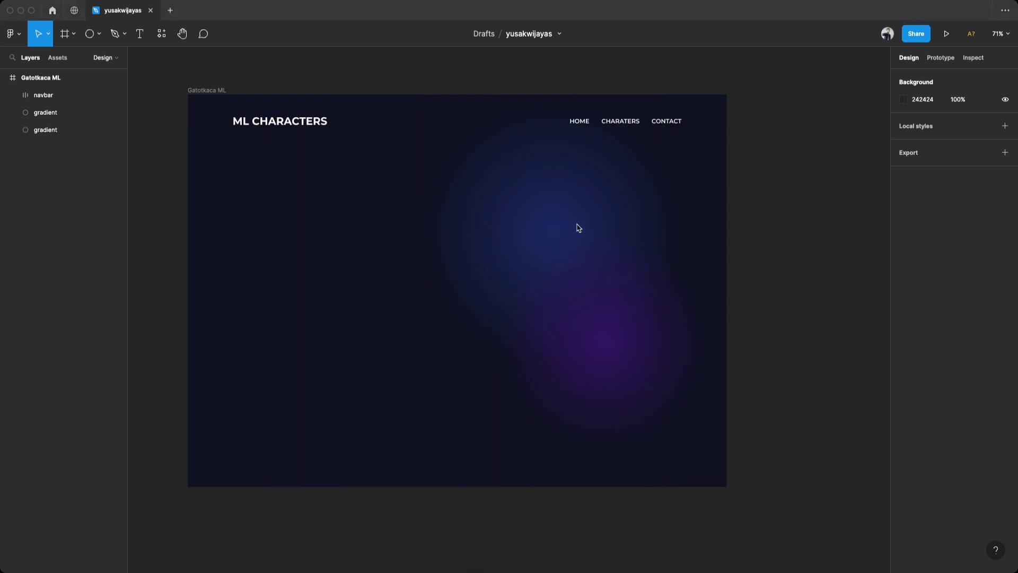
pyautogui.press('cmd+v')
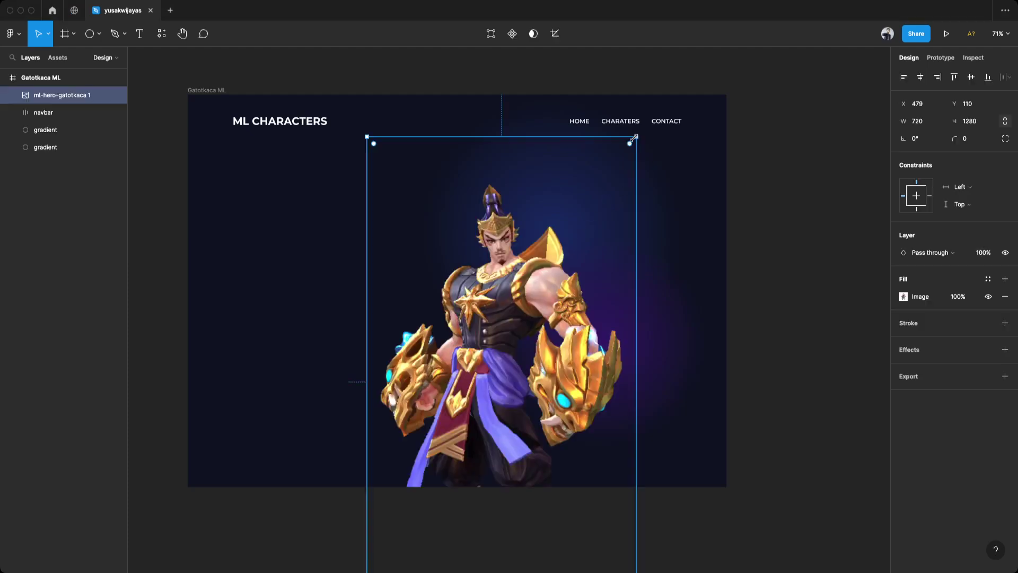
# Show the layout grids and move the hero image to about X 615, Y -28.
pyautogui.moveTo(541, 311); pyautogui.dragTo(611, 264)
pyautogui.hotkey('ctrl', 'g')
pyautogui.moveTo(672, 259); pyautogui.dragTo(645, 263)
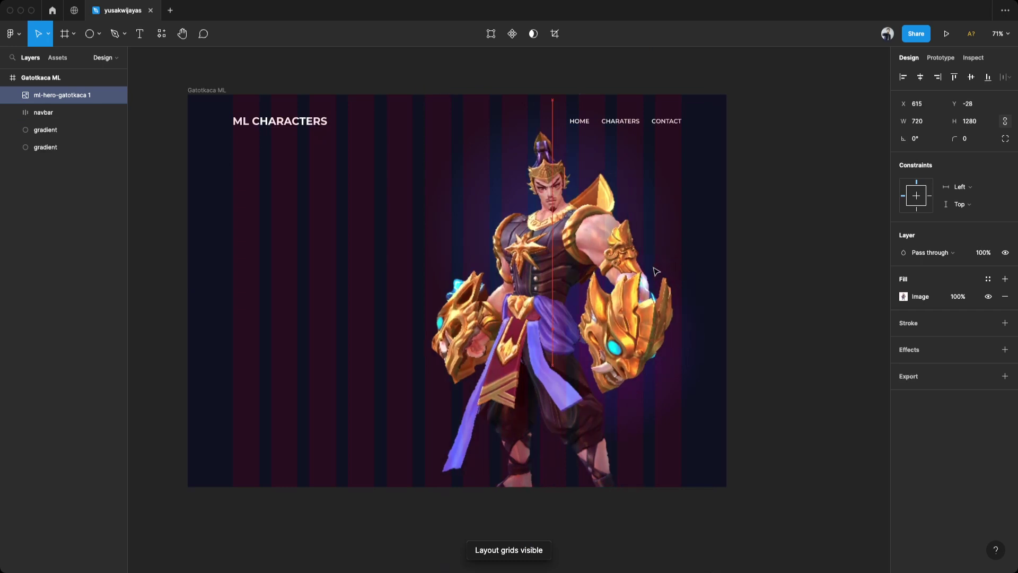
# Scale the hero image to about 693 × 1231 and place it below the navigation links at X 628, Y 119.
pyautogui.moveTo(690, 87); pyautogui.dragTo(635, 178)
pyautogui.moveTo(525, 384); pyautogui.dragTo(571, 345)
pyautogui.scroll(-5, 573, 346)
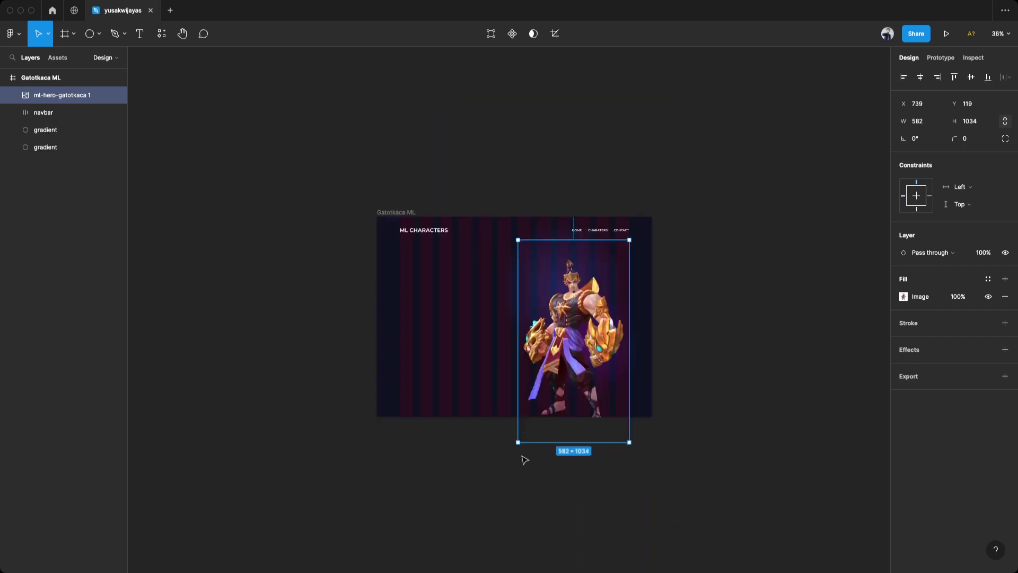
pyautogui.moveTo(517, 441); pyautogui.dragTo(497, 475)
pyautogui.scroll(2, 578, 339)
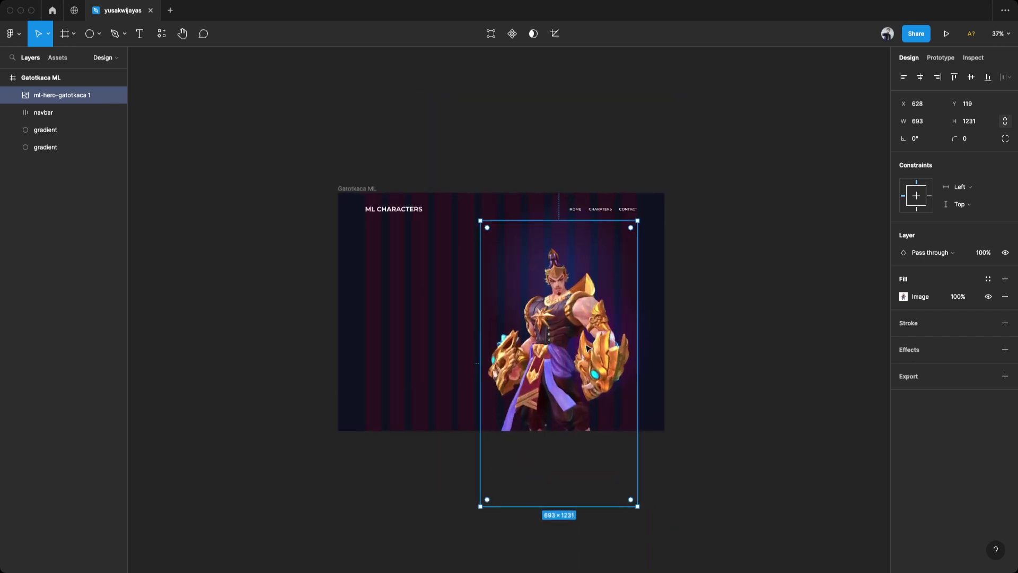
# Move the hero image slightly up until its box meets the navigation links, and hide the layout grids.
pyautogui.hscroll(5, 587, 347)
pyautogui.scroll(-3, 573, 297)
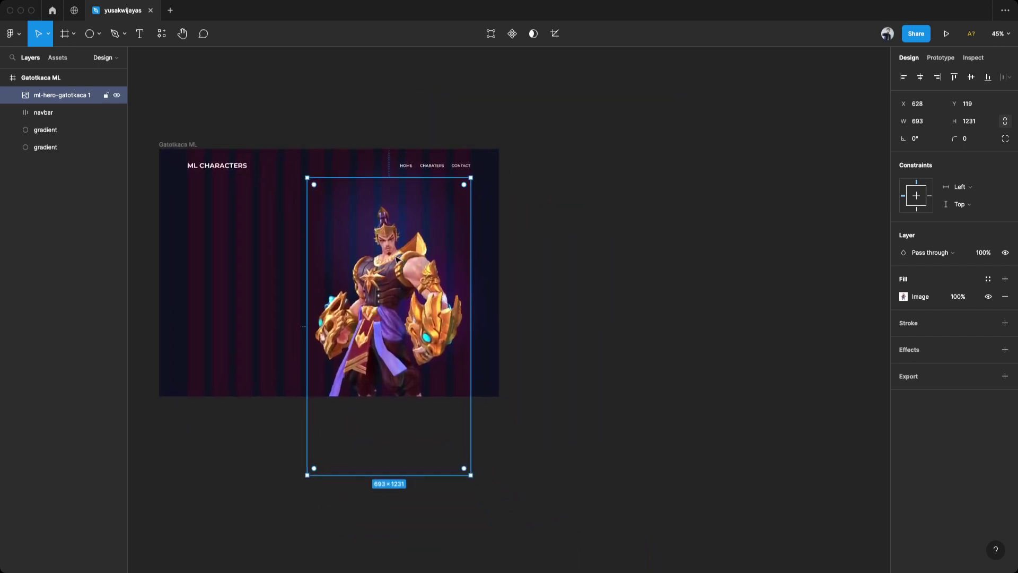
pyautogui.scroll(1, 554, 229)
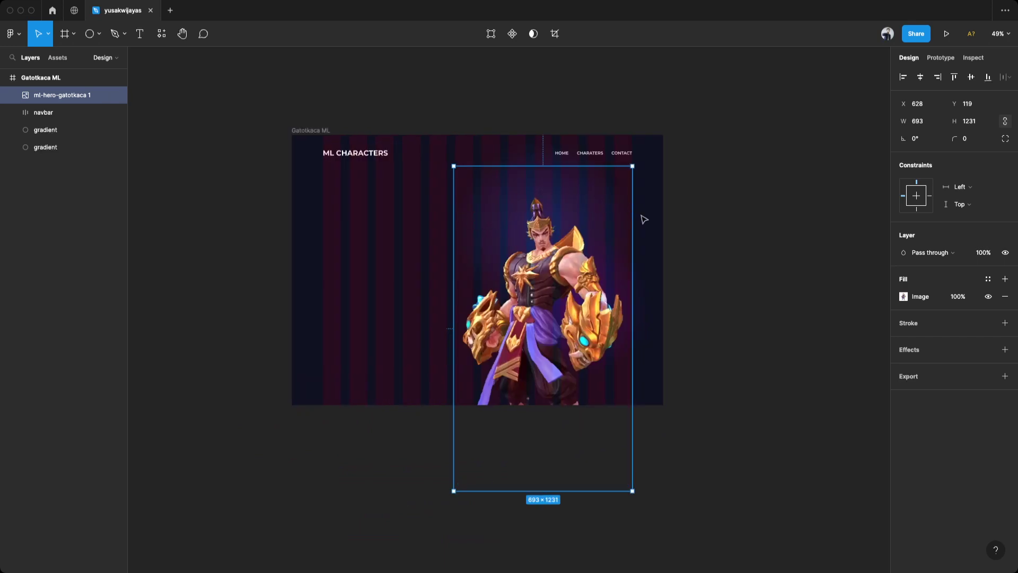
pyautogui.click(674, 207)
pyautogui.scroll(-1, 674, 207)
pyautogui.moveTo(599, 248); pyautogui.dragTo(599, 233)
pyautogui.hotkey('ctrl', 'g')
pyautogui.click(708, 233)
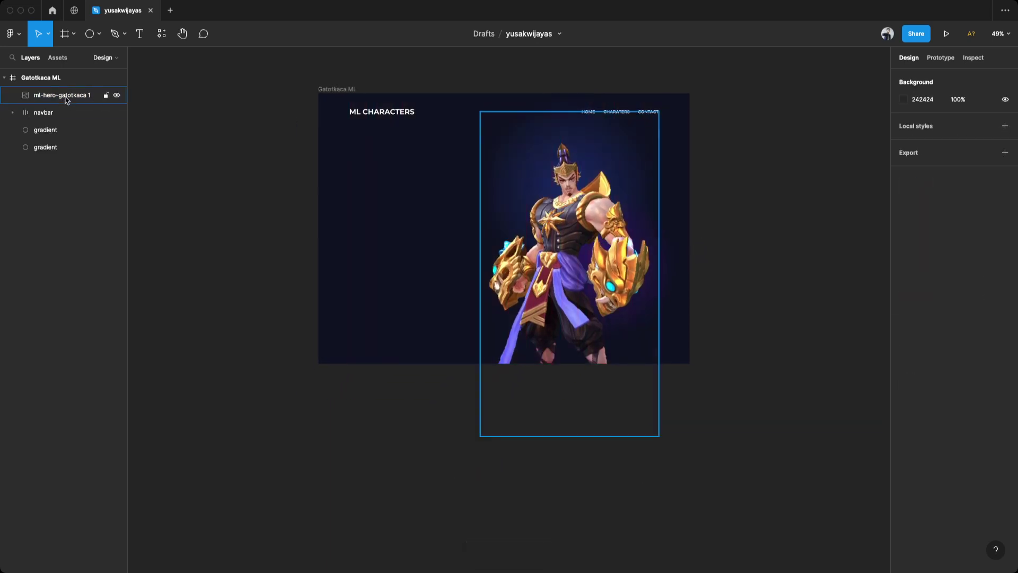
# Reposition the gradient circles behind the hero, the purple one at X 851, Y 409 and the blue one at X 531, Y 28.
pyautogui.click(45, 129)
pyautogui.keyDown('shift'); pyautogui.click(46, 147); pyautogui.keyUp('shift')
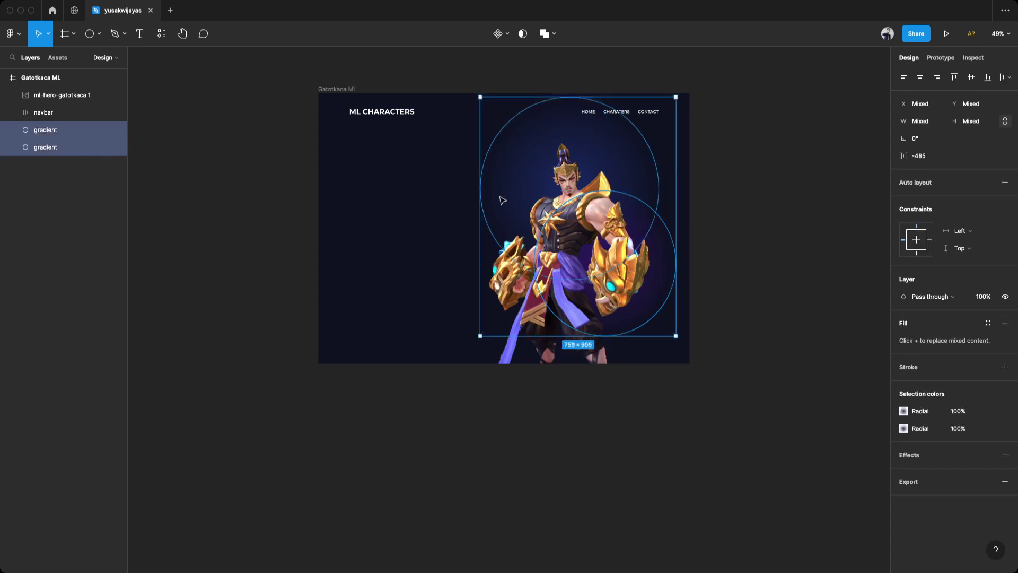
pyautogui.moveTo(613, 141); pyautogui.dragTo(670, 291)
pyautogui.click(596, 148)
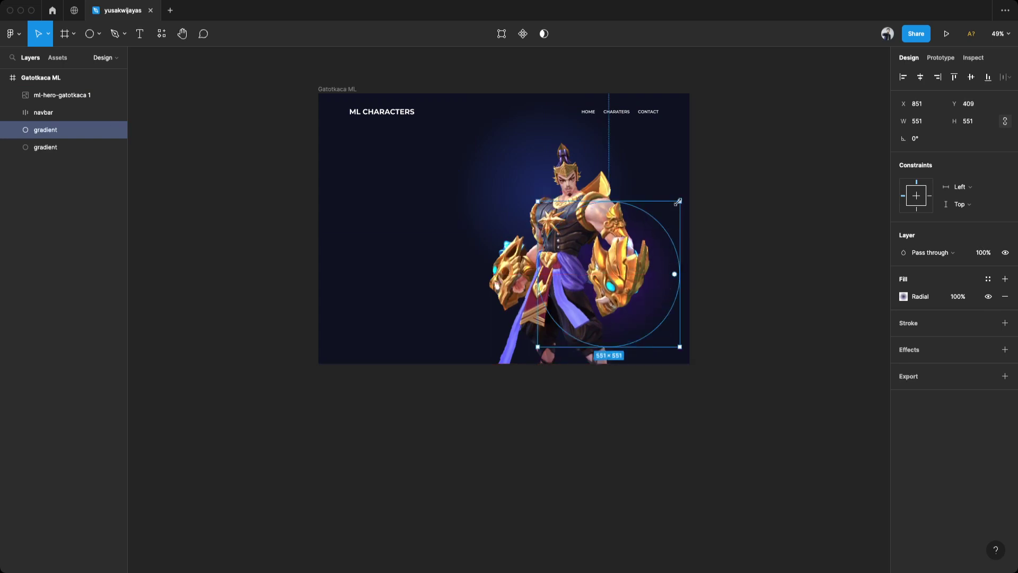
# Enlarge the purple gradient circle and the blue gradient circle behind the hero.
pyautogui.moveTo(678, 202); pyautogui.dragTo(695, 182)
pyautogui.press('Tab')
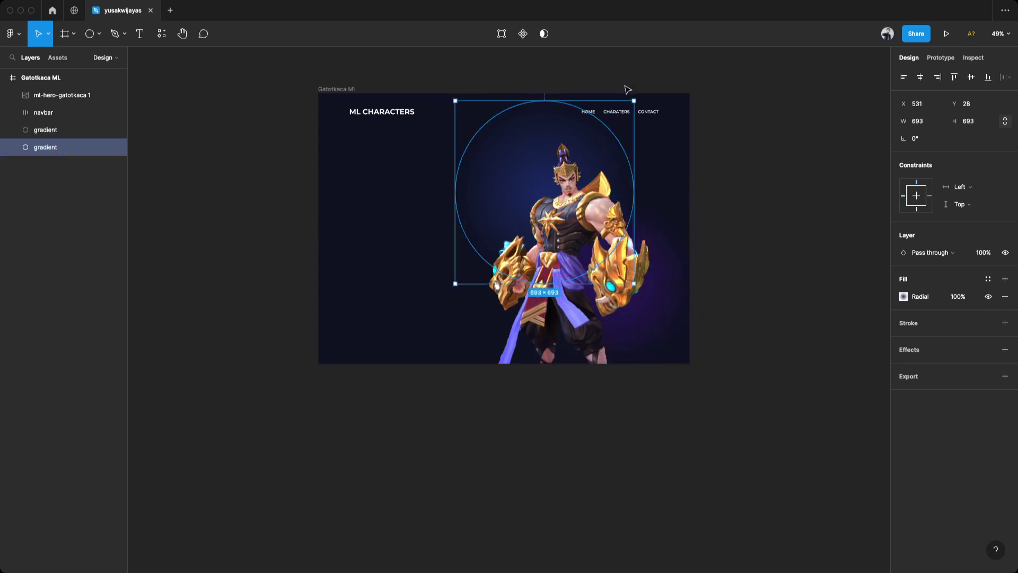
pyautogui.moveTo(634, 100); pyautogui.dragTo(667, 86)
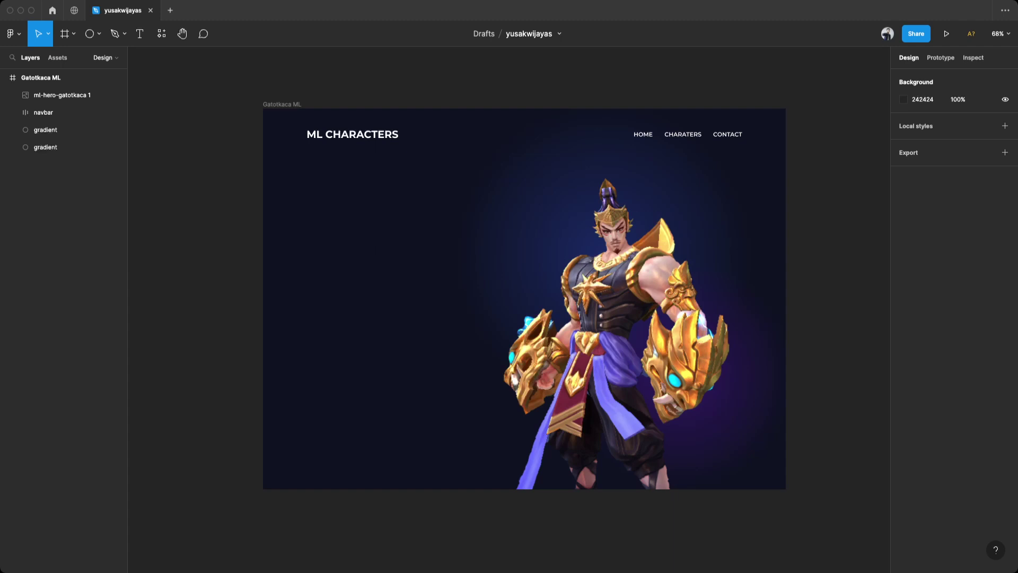
# Add the text "Mighty legend" in the empty area beside the hero at about X 136, Y 358.
pyautogui.press('t')
pyautogui.click(312, 242)
pyautogui.write('Mi')
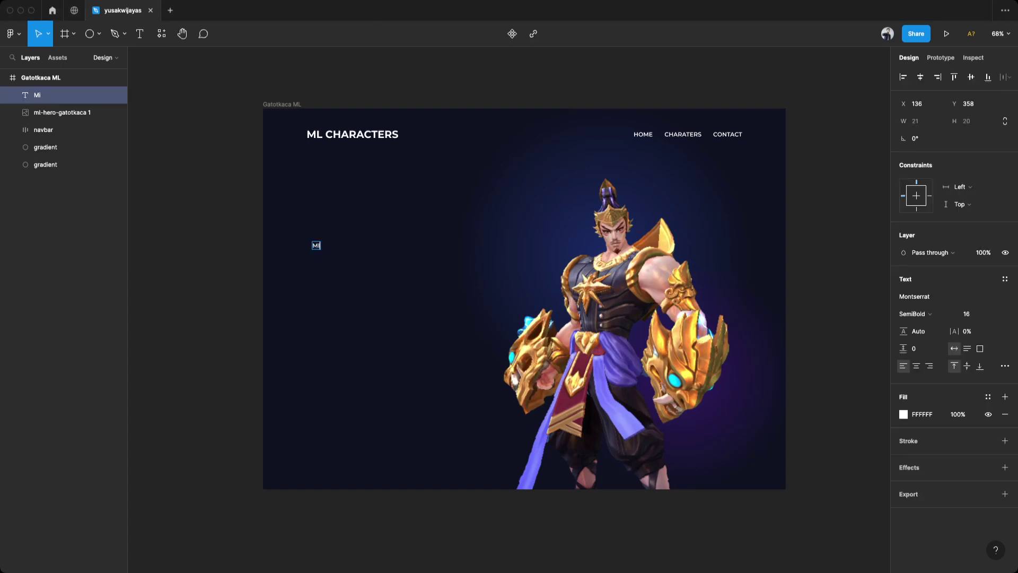
pyautogui.write('ghty legend')
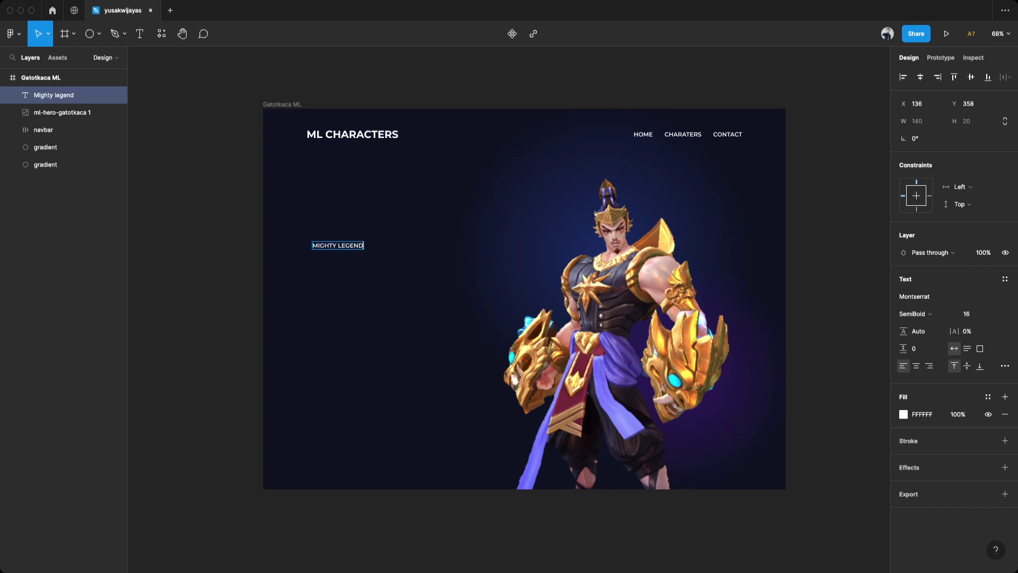
pyautogui.press('Escape')
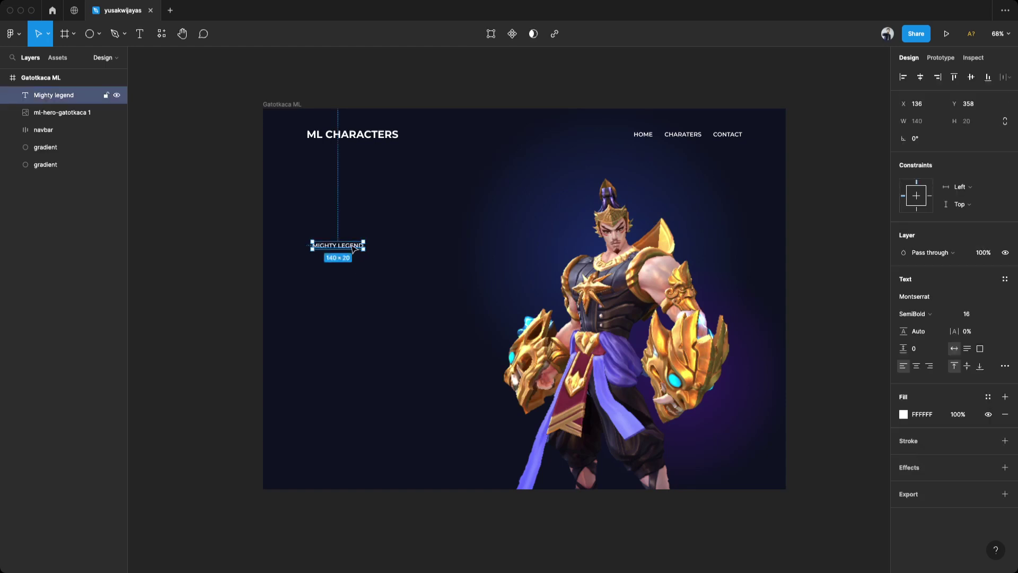
# Duplicate the Mighty legend text to X 136, Y 395 and change the copy's text to "gatotkaca".
pyautogui.moveTo(354, 249); pyautogui.dragTo(349, 263)
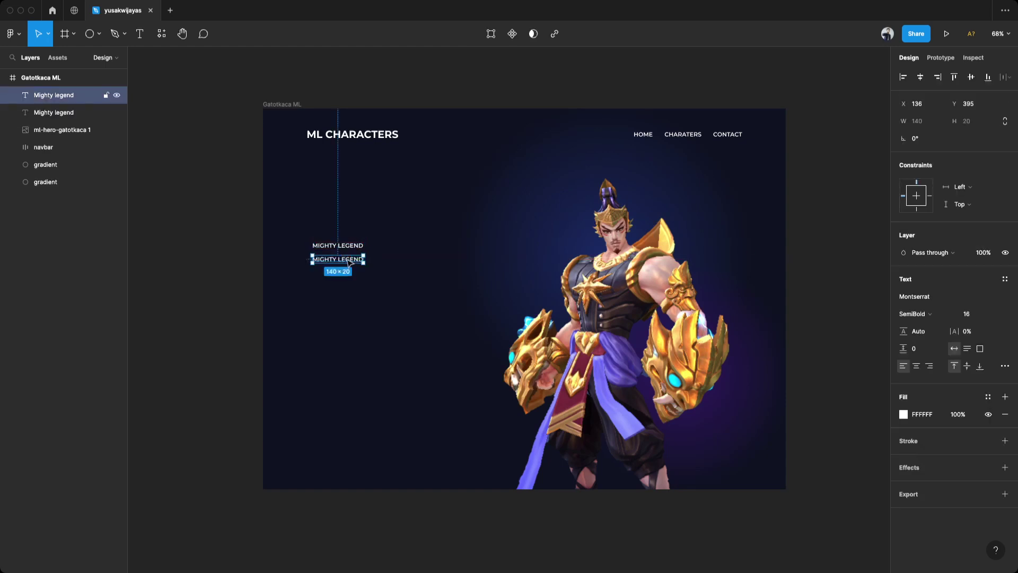
pyautogui.press('Return')
pyautogui.write('gatotakc')
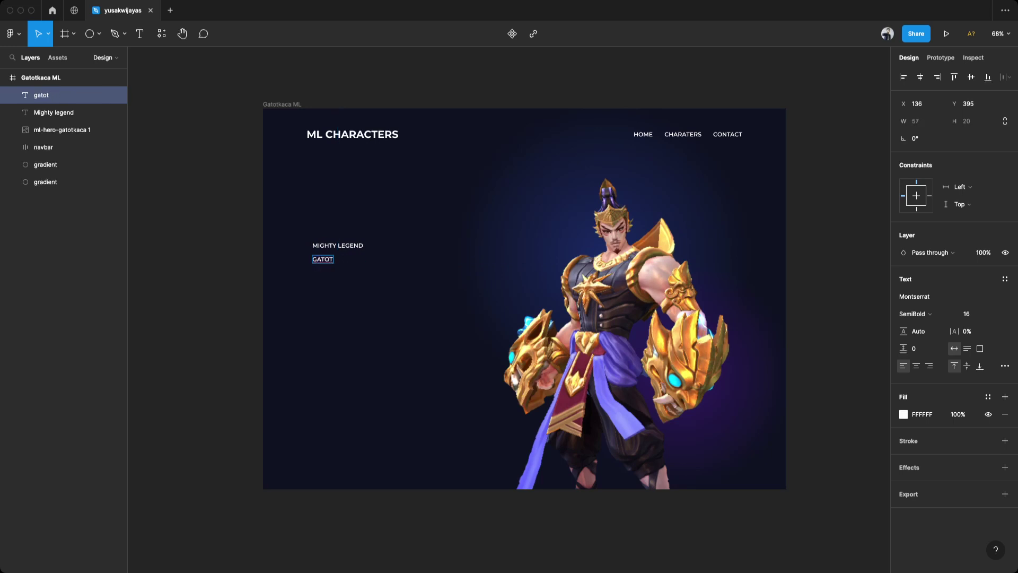
pyautogui.write('kaca')
pyautogui.press('Escape')
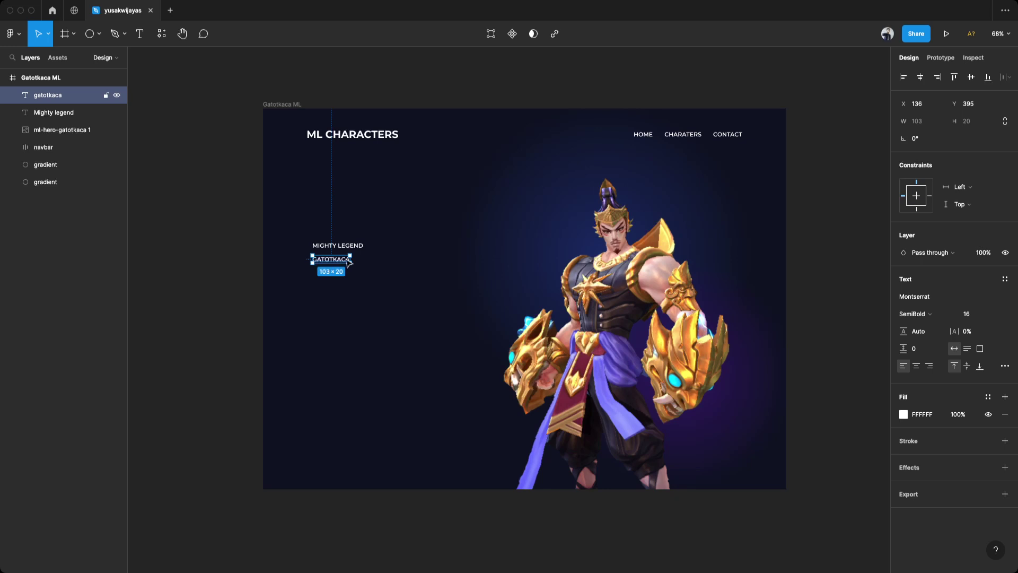
# Set the font of the gatotkaca text to Permanent Marker.
pyautogui.click(939, 303)
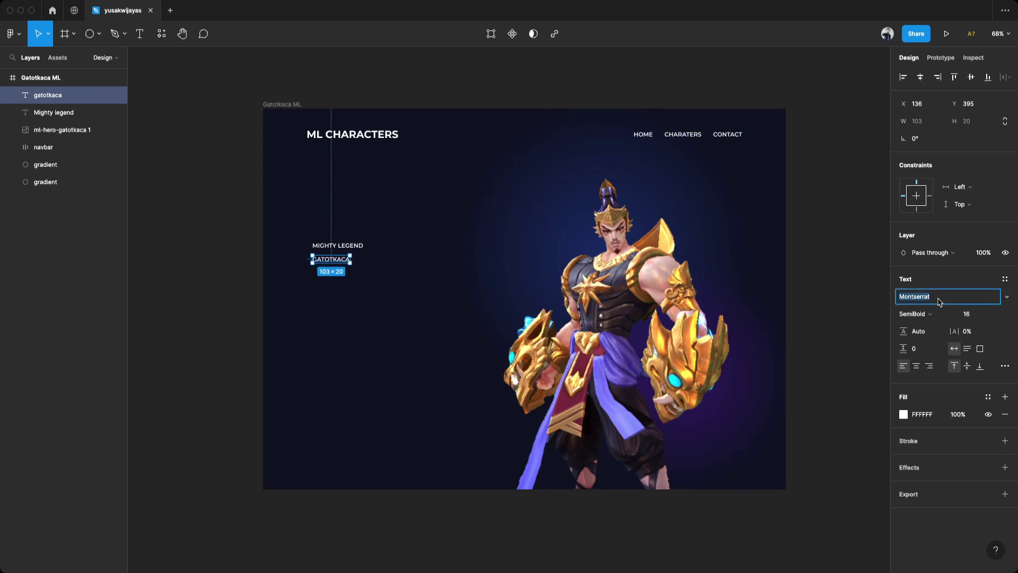
pyautogui.write('Permanent Marker')
pyautogui.press('Return')
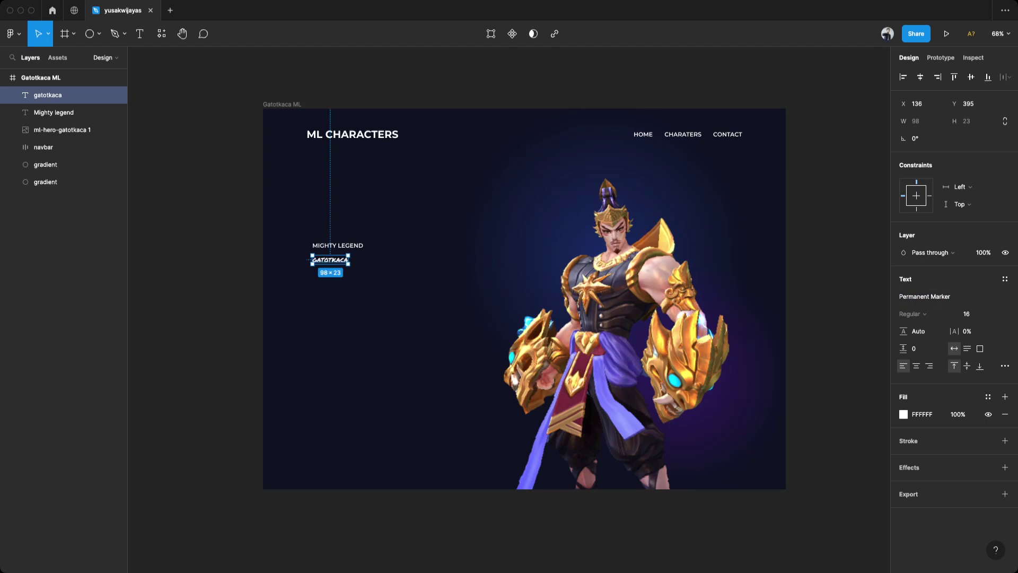
# Set the font size of the gatotkaca headline to 72.
pyautogui.click(967, 313)
pyautogui.write('72')
pyautogui.press('Return')
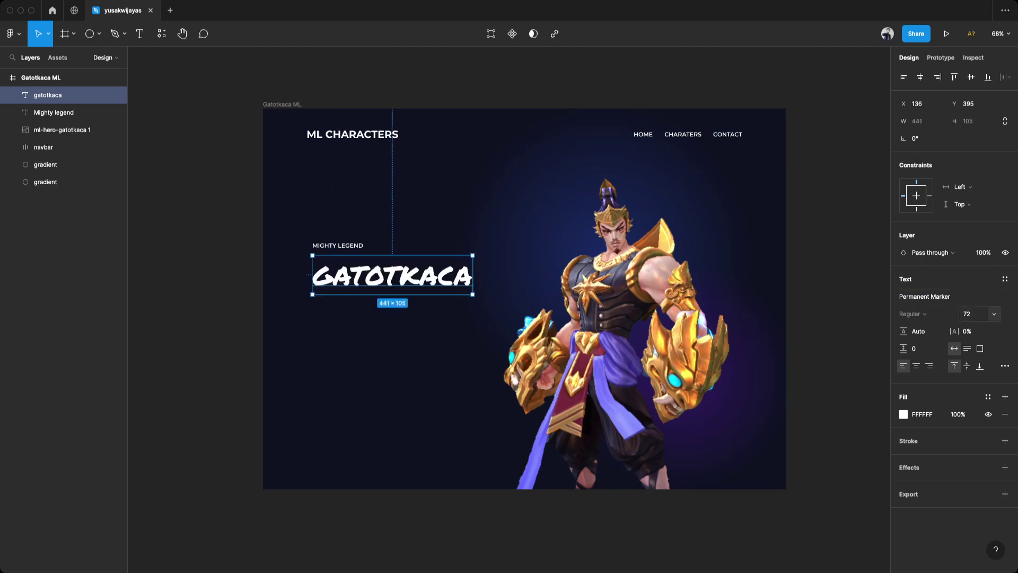
pyautogui.click(366, 246)
pyautogui.click(344, 249)
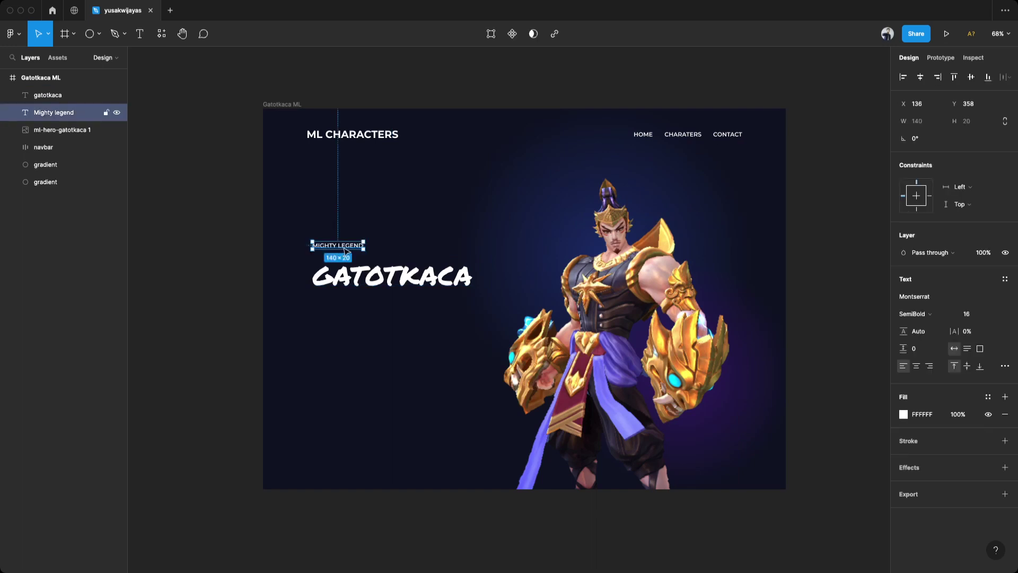
pyautogui.click(195, 285)
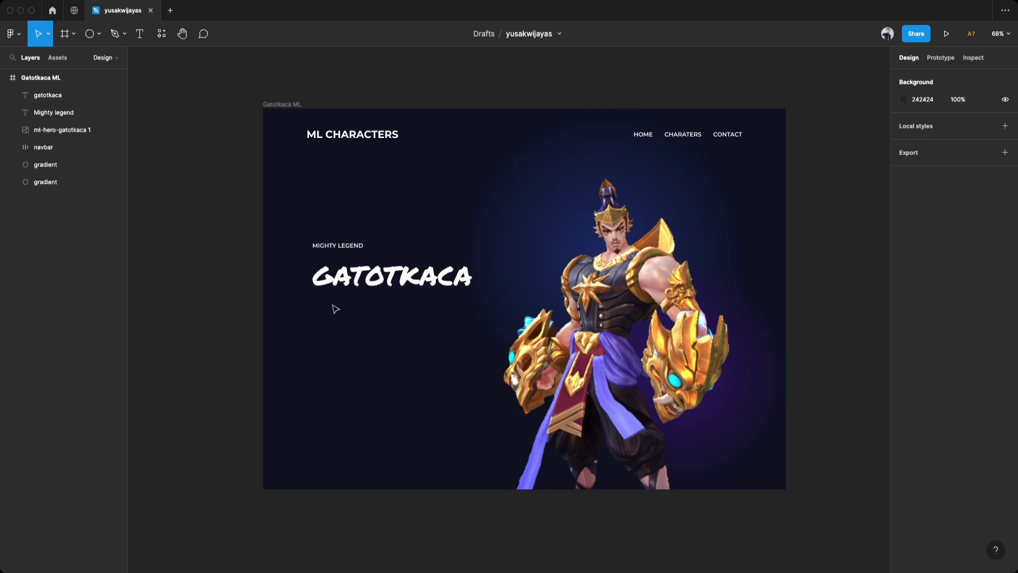
# Show the layout grid and add an auto-height text box about 481 wide at X 120, Y 512, containing the copied "The Man of Steel" paragraph.
pyautogui.press('t')
pyautogui.hotkey('ctrl', 'g')
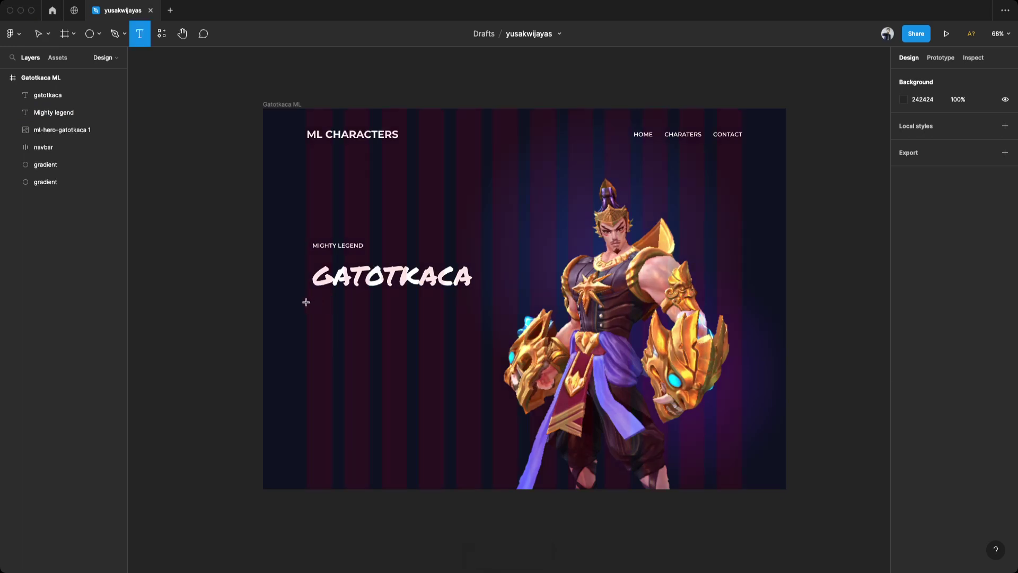
pyautogui.moveTo(307, 299); pyautogui.dragTo(482, 345)
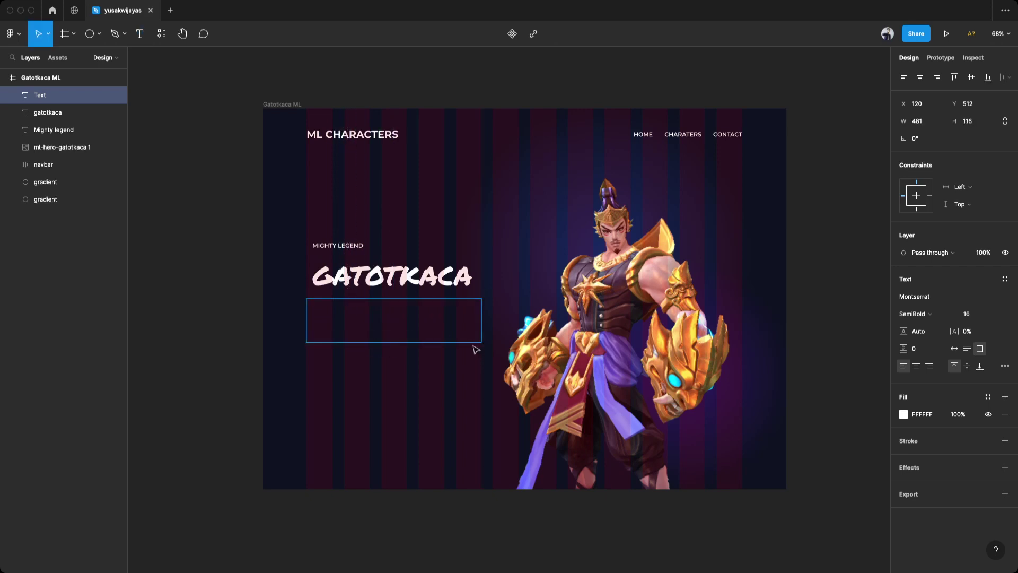
pyautogui.click(968, 349)
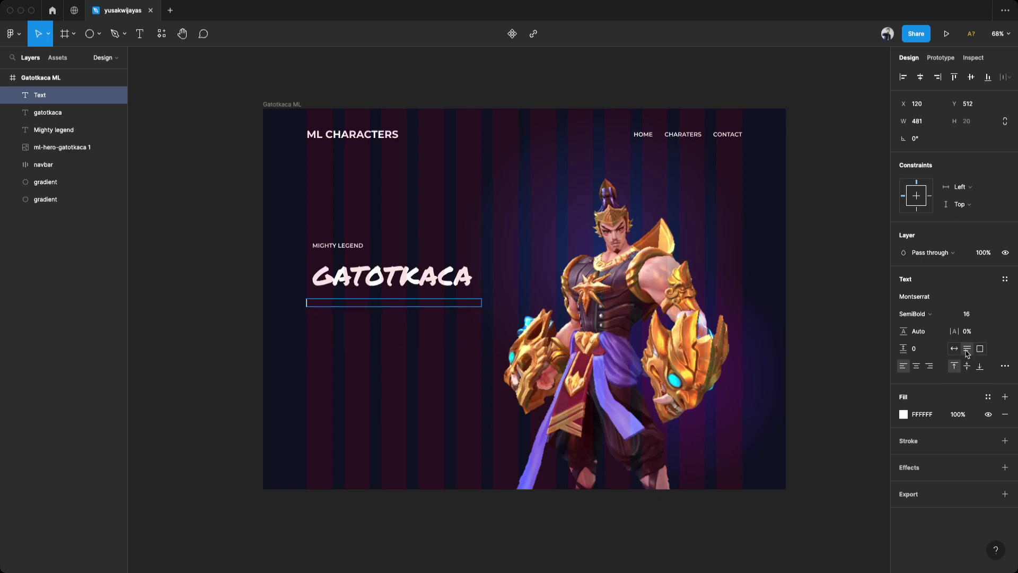
pyautogui.press('super+v')
pyautogui.press('Escape')
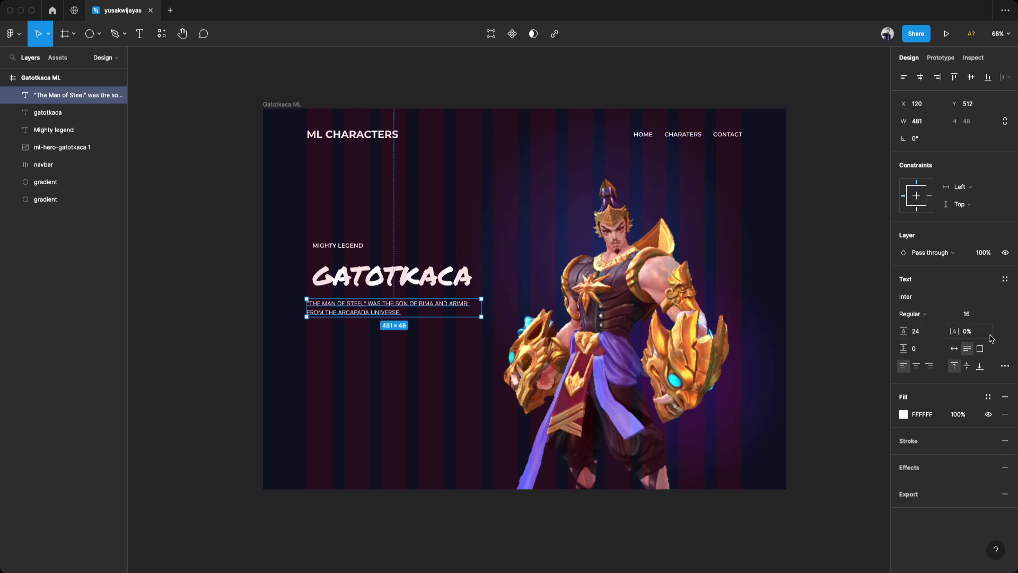
# Set the letter case of the "The Man of Steel" paragraph to As typed and hide the layout grid.
pyautogui.click(1004, 367)
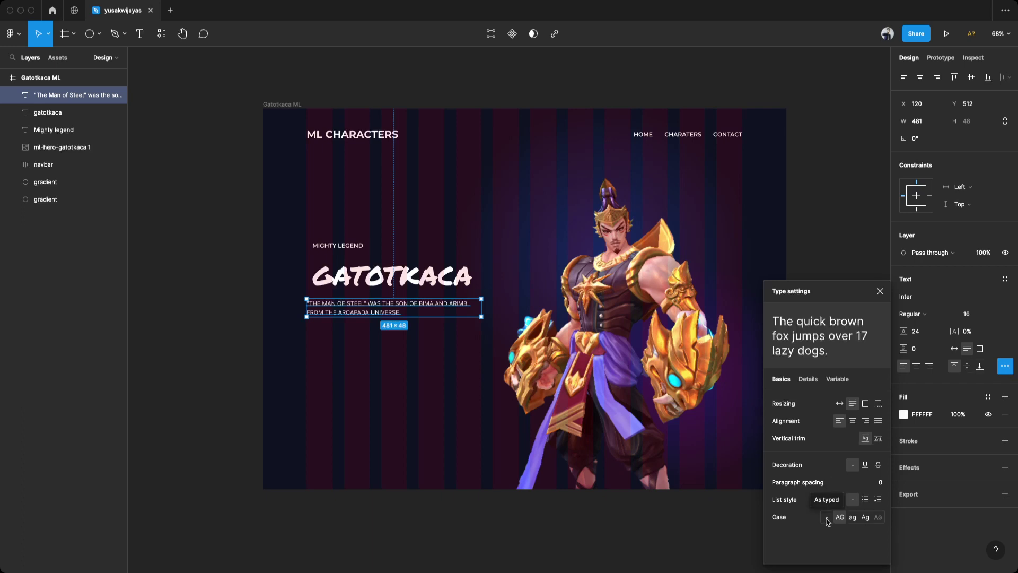
pyautogui.click(827, 517)
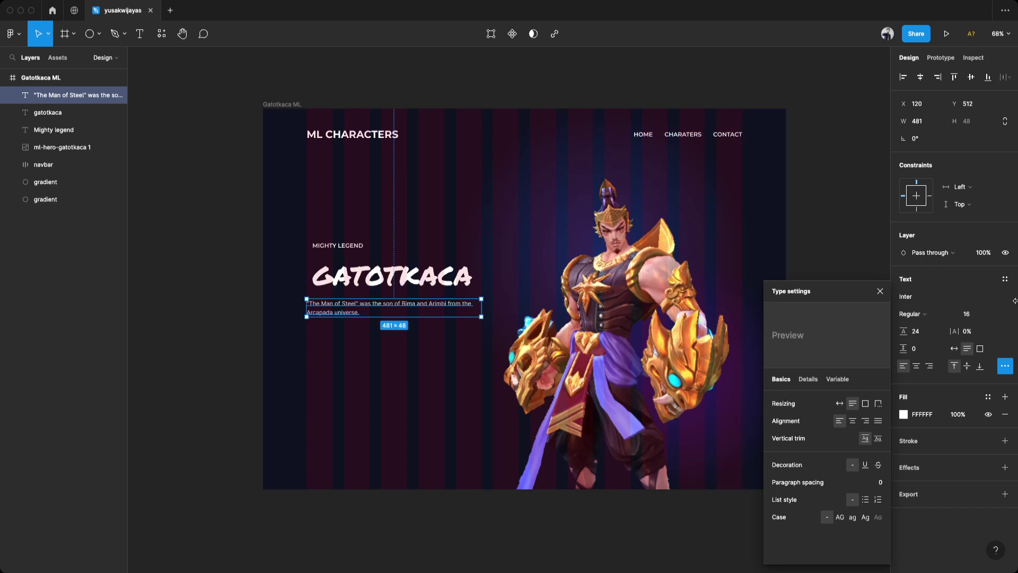
pyautogui.click(944, 298)
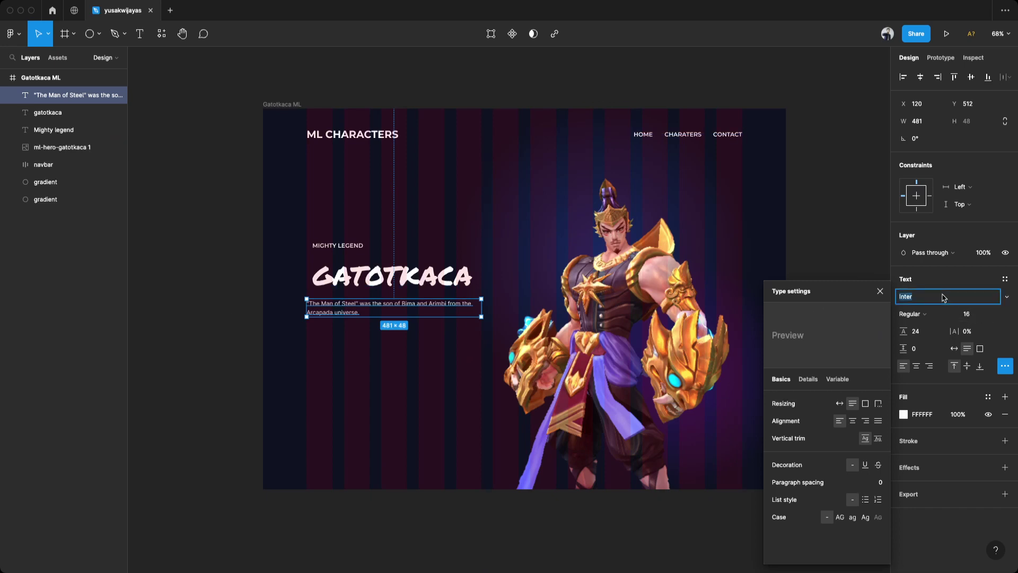
pyautogui.click(925, 334)
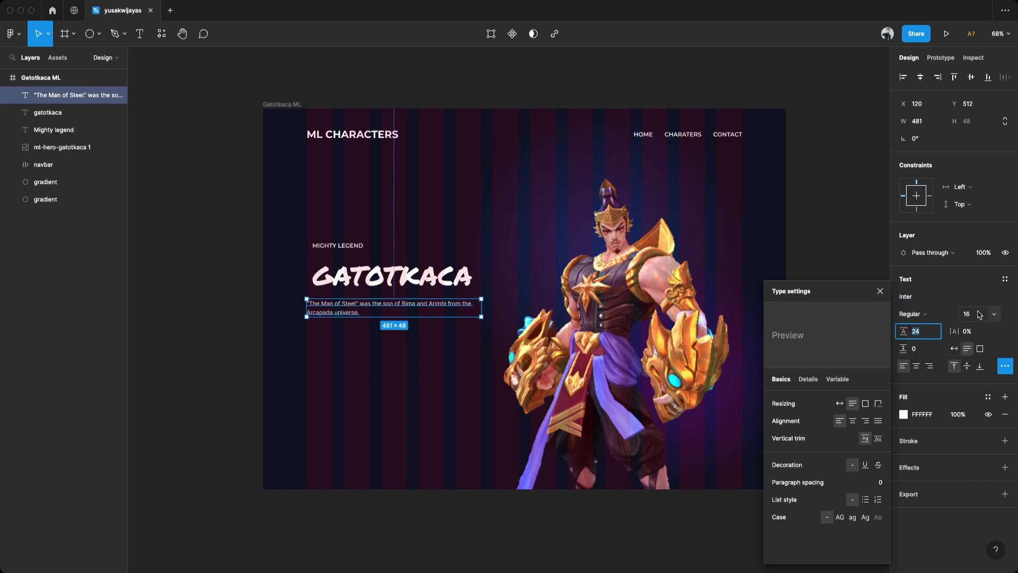
pyautogui.click(237, 319)
pyautogui.hotkey('ctrl', 'g')
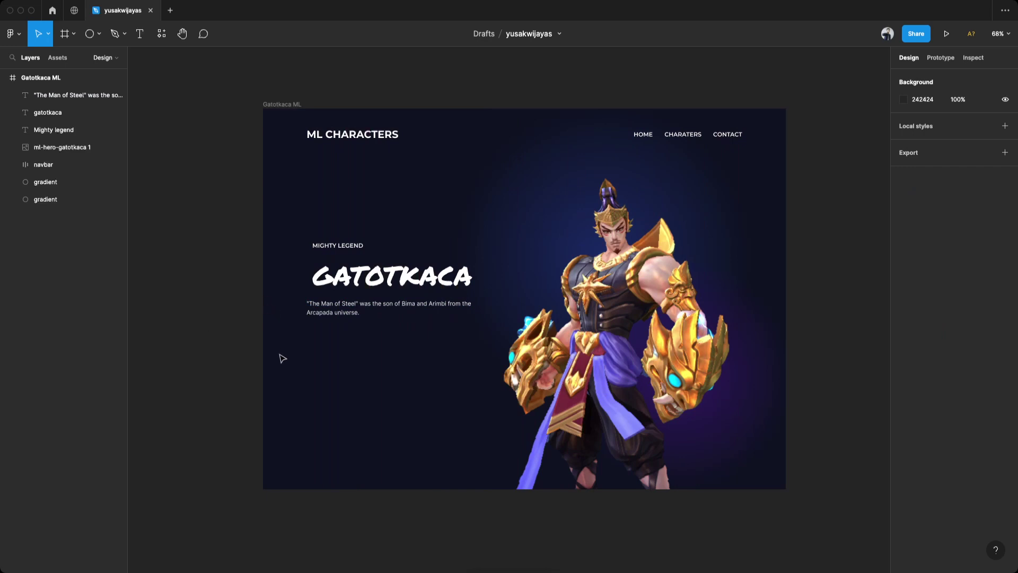
# Add the text "see details" below the paragraph at about X 141, Y 622.
pyautogui.press('t')
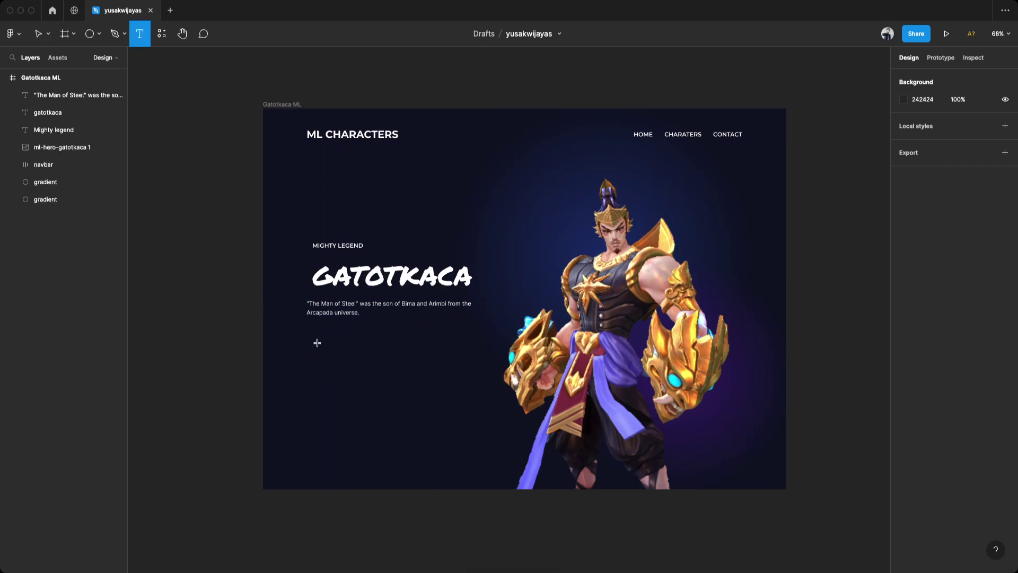
pyautogui.click(313, 341)
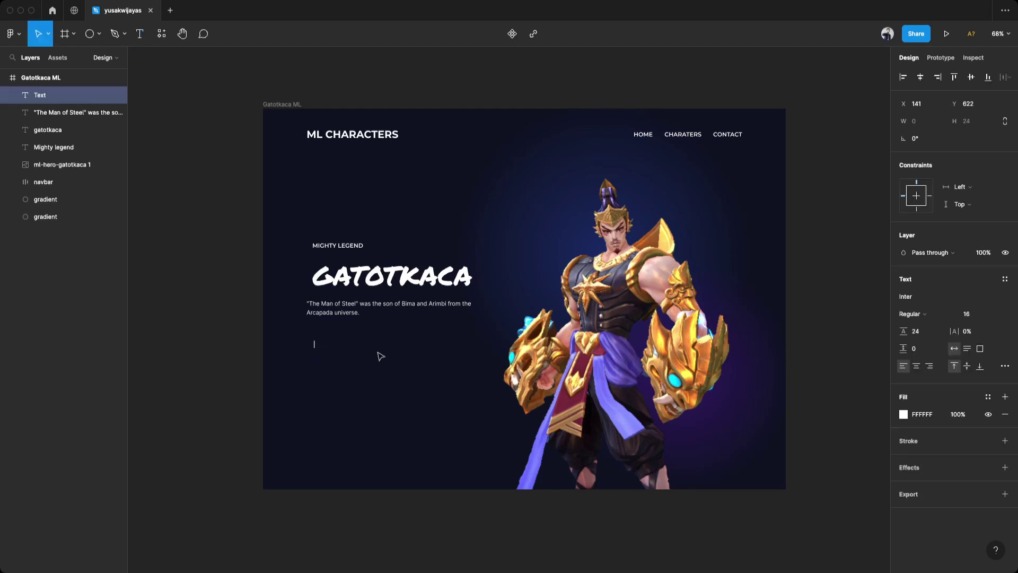
pyautogui.write('see details')
pyautogui.press('Escape')
# Style the see details text as Montserrat SemiBold, size 14, in uppercase.
pyautogui.click(934, 298)
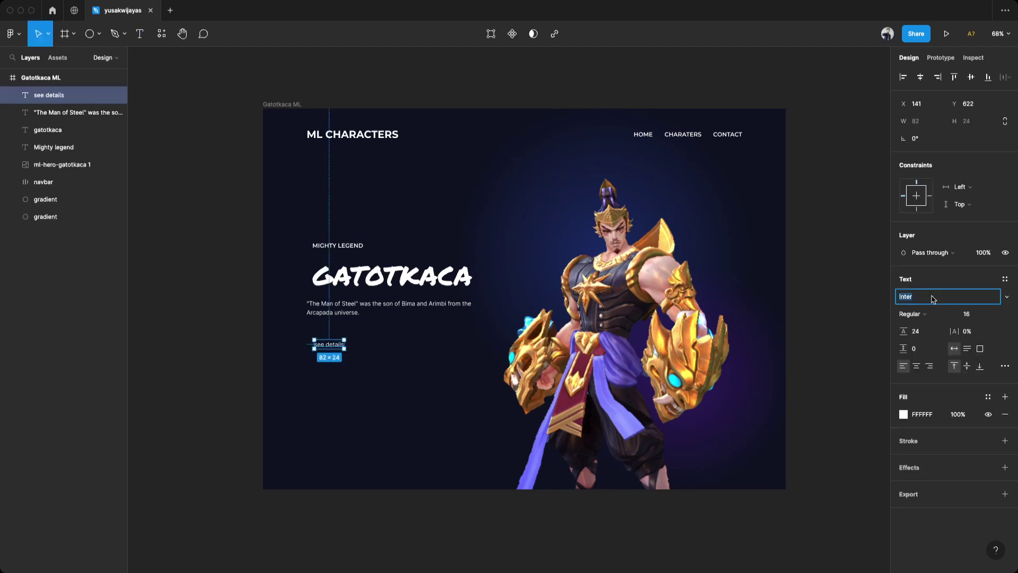
pyautogui.write('Montserrat')
pyautogui.press('Return')
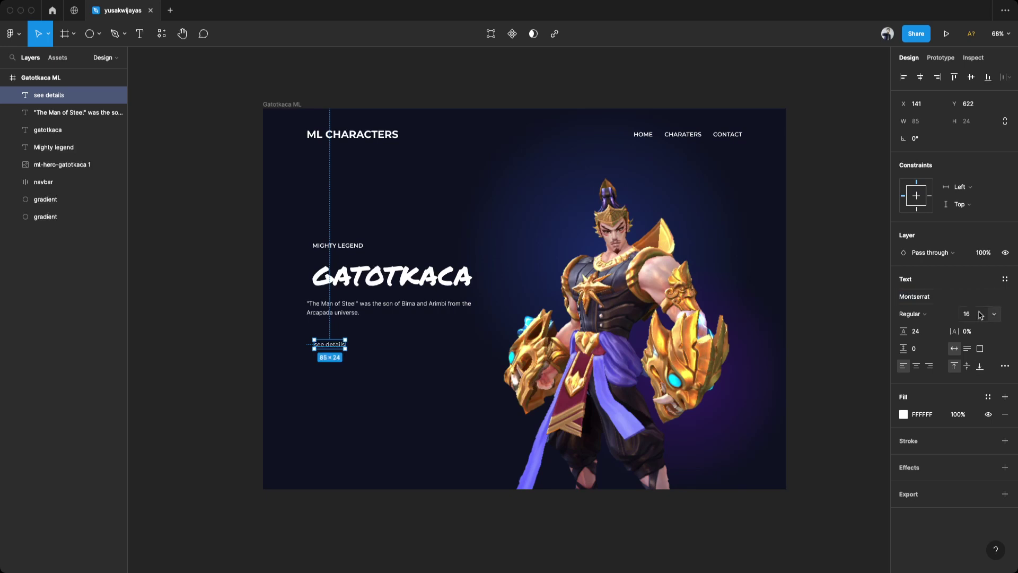
pyautogui.click(980, 314)
pyautogui.write('14')
pyautogui.click(912, 314)
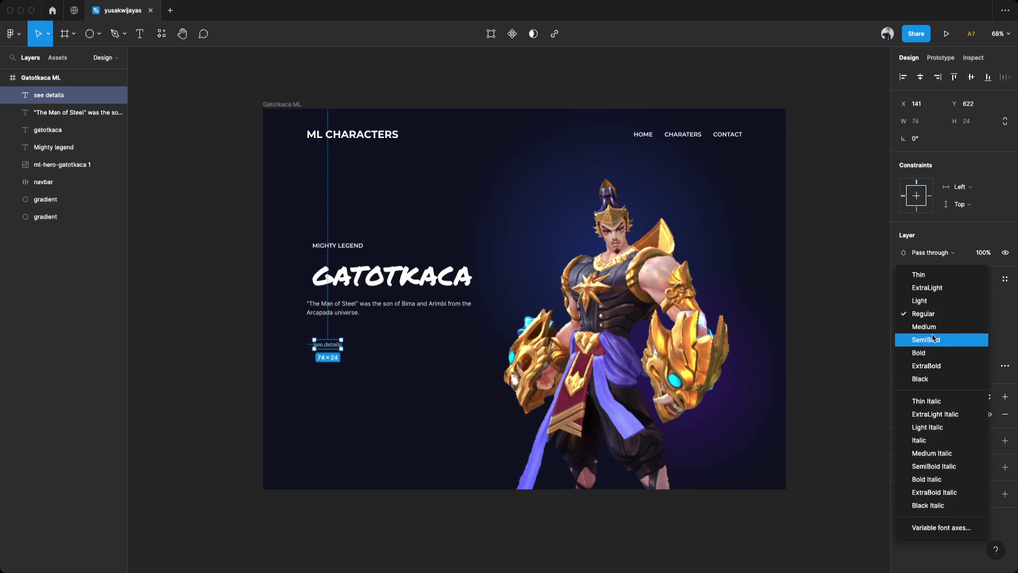
pyautogui.click(934, 337)
pyautogui.click(1005, 366)
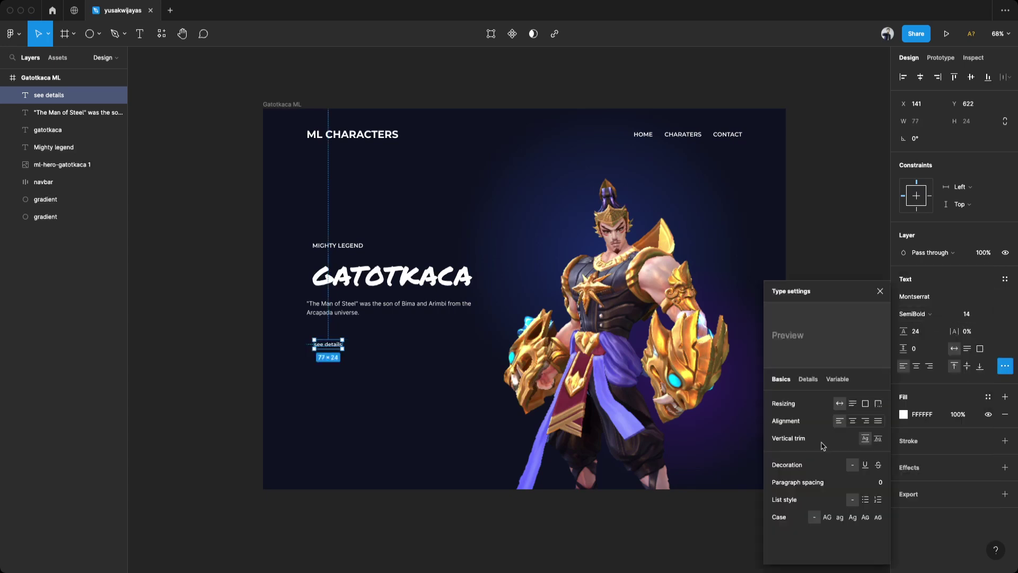
pyautogui.click(827, 517)
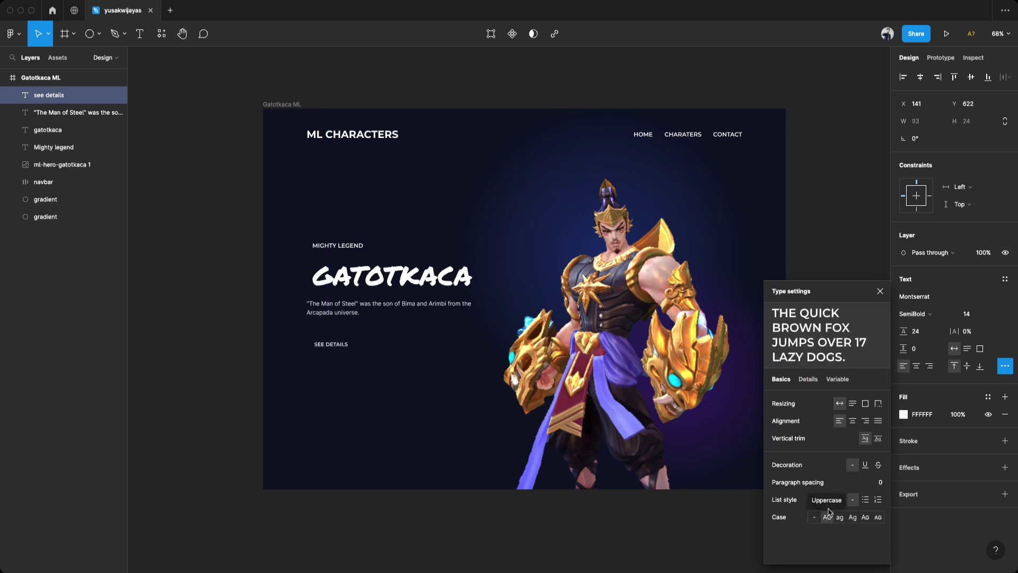
pyautogui.click(223, 359)
# Wrap the see details text in an auto layout frame with gap 0, horizontal padding 20 and vertical padding 12.
pyautogui.click(329, 348)
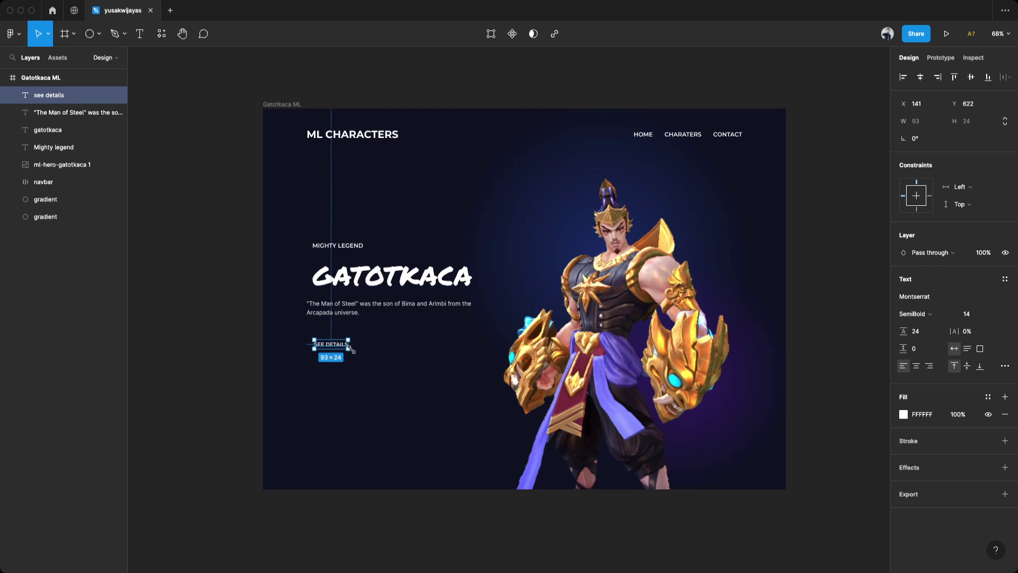
pyautogui.hotkey('shift', 'a')
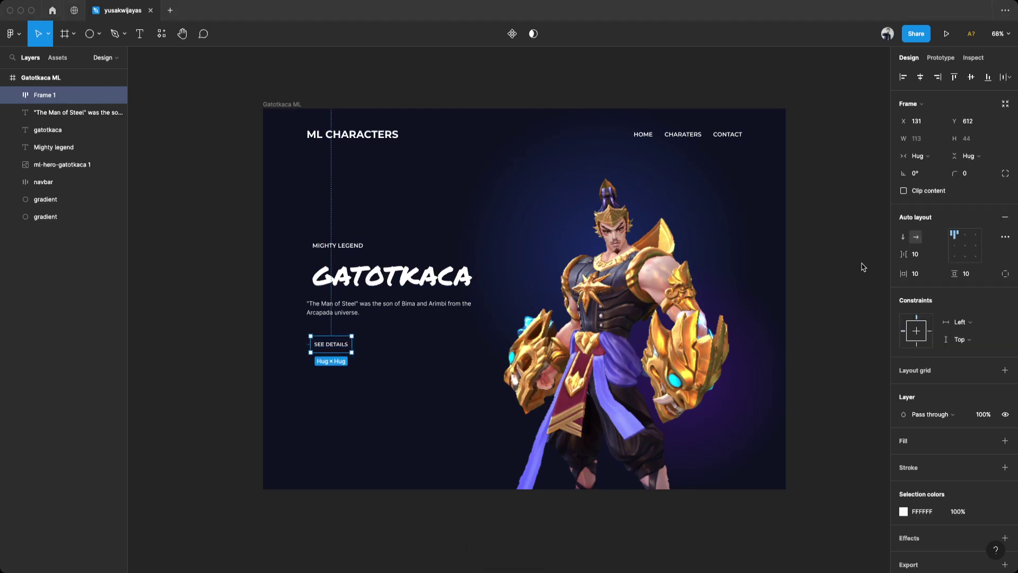
pyautogui.click(921, 255)
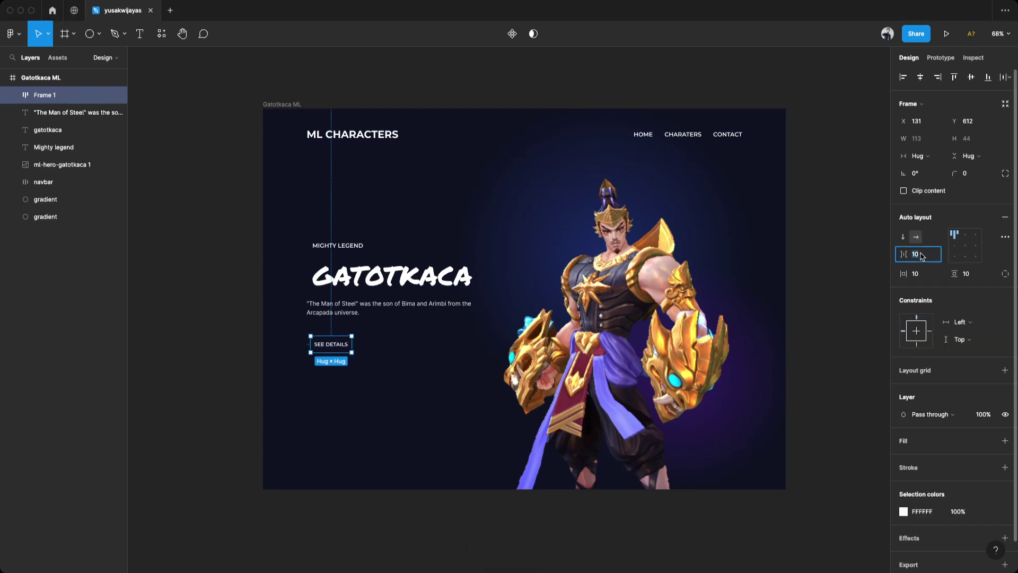
pyautogui.write('0')
pyautogui.press('Tab')
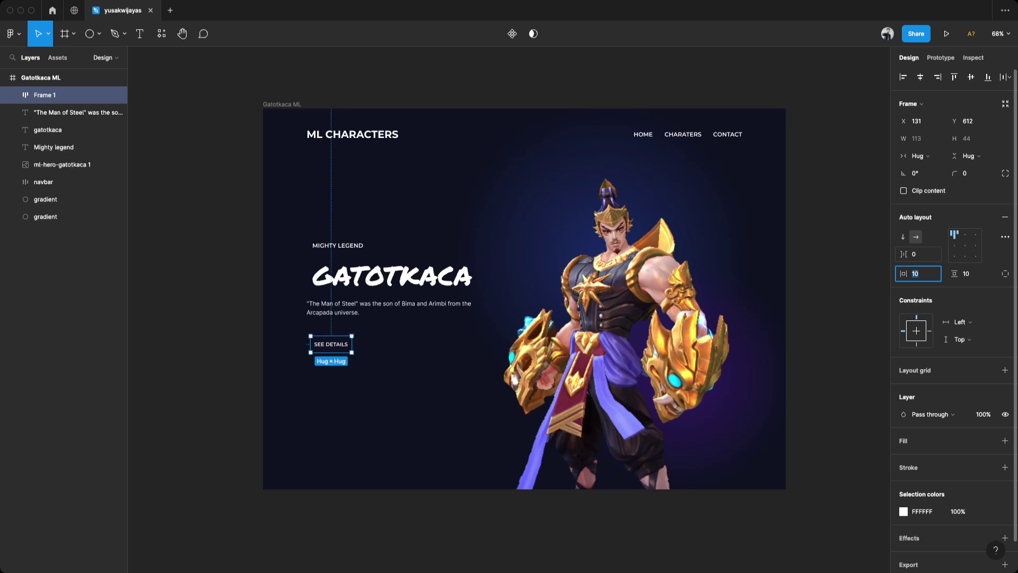
pyautogui.write('20')
pyautogui.press('Tab')
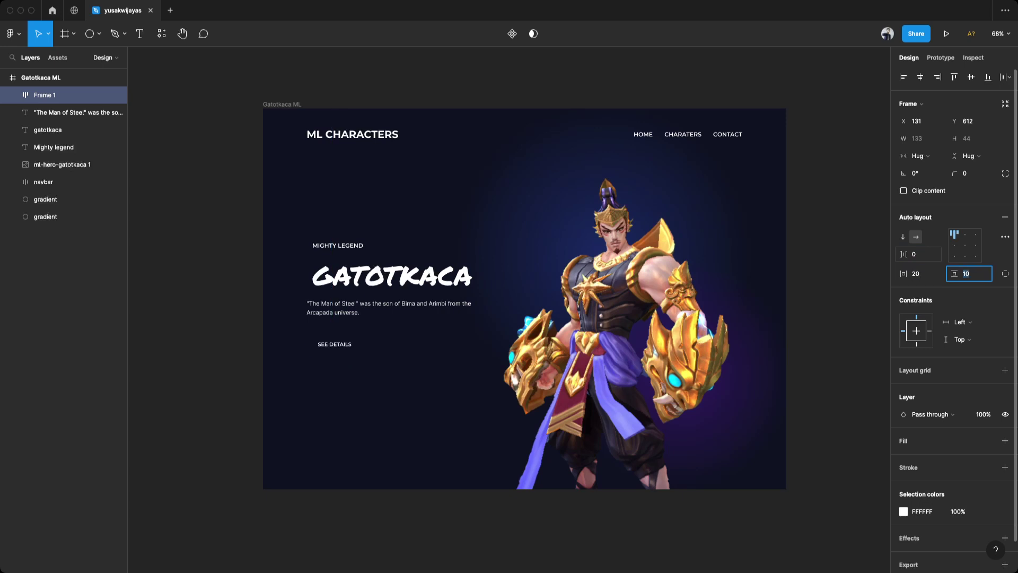
pyautogui.write('12')
pyautogui.press('Return')
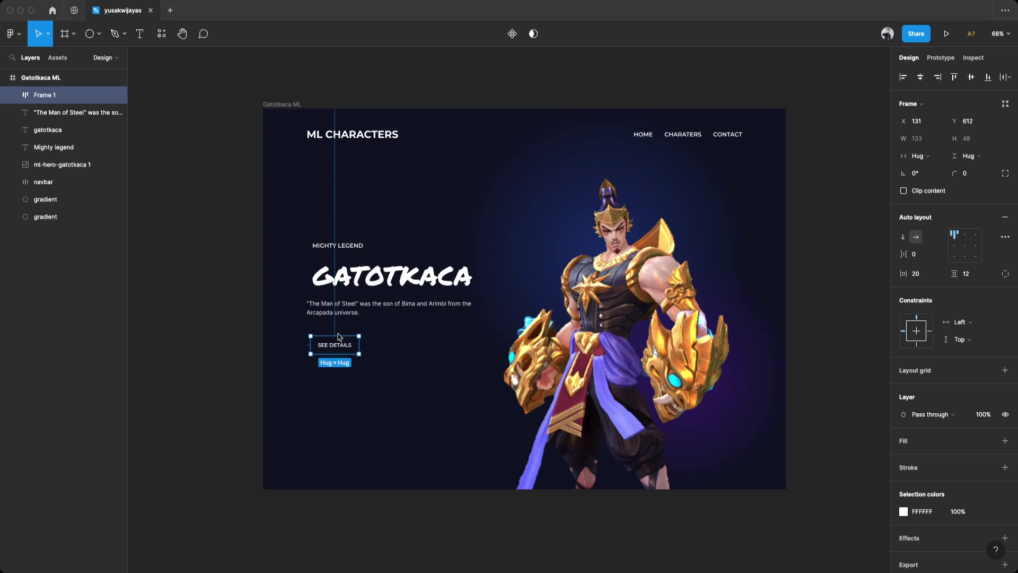
# Add a yellow FFC700 fill to the see details button frame.
pyautogui.scroll(-1, 1001, 408)
pyautogui.click(1005, 409)
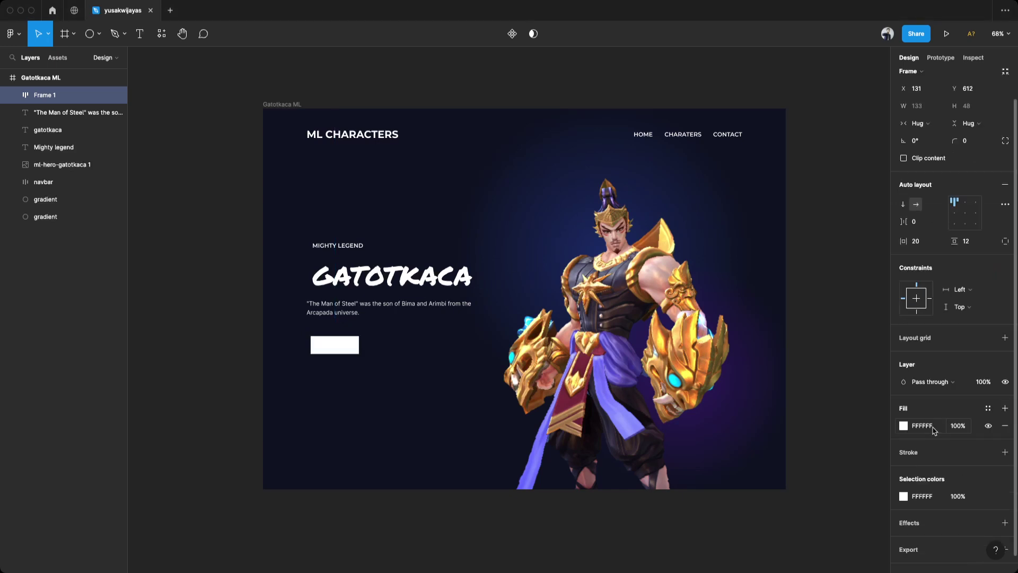
pyautogui.click(935, 429)
pyautogui.write('FFC700')
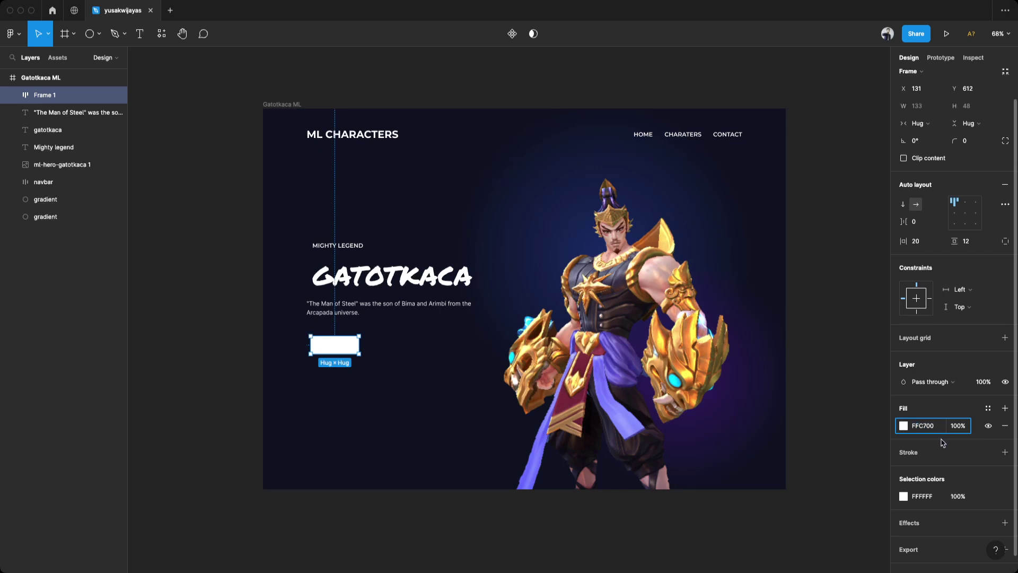
pyautogui.press('Return')
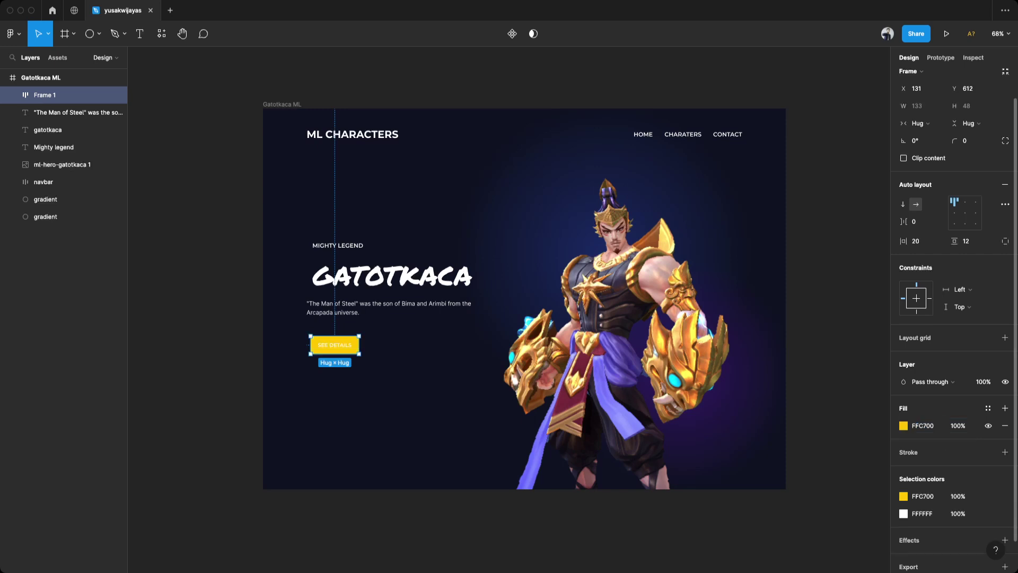
# Set the fill color of the see details label inside the button to 0E1221.
pyautogui.doubleClick(338, 351)
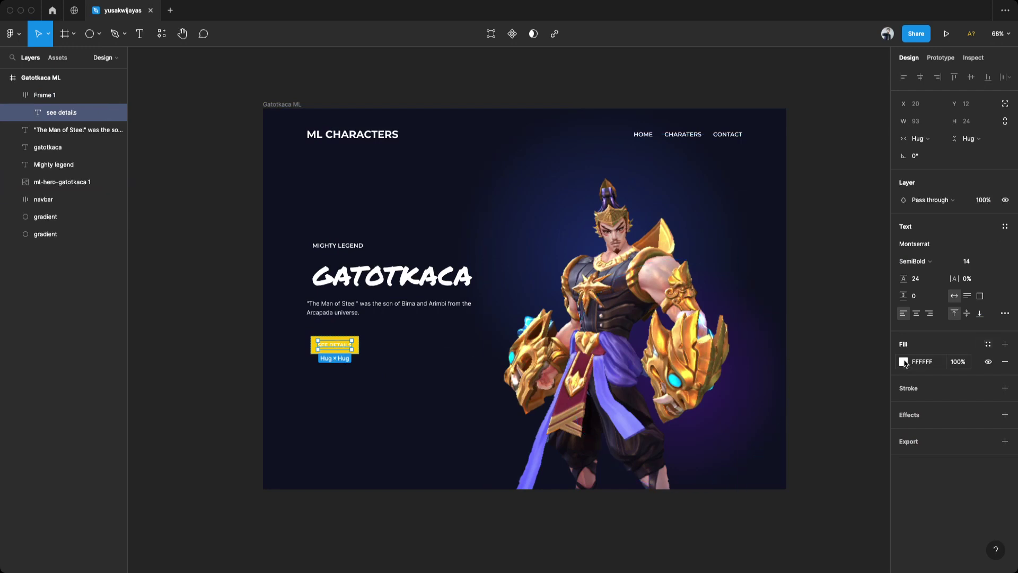
pyautogui.click(940, 365)
pyautogui.write('0E1221')
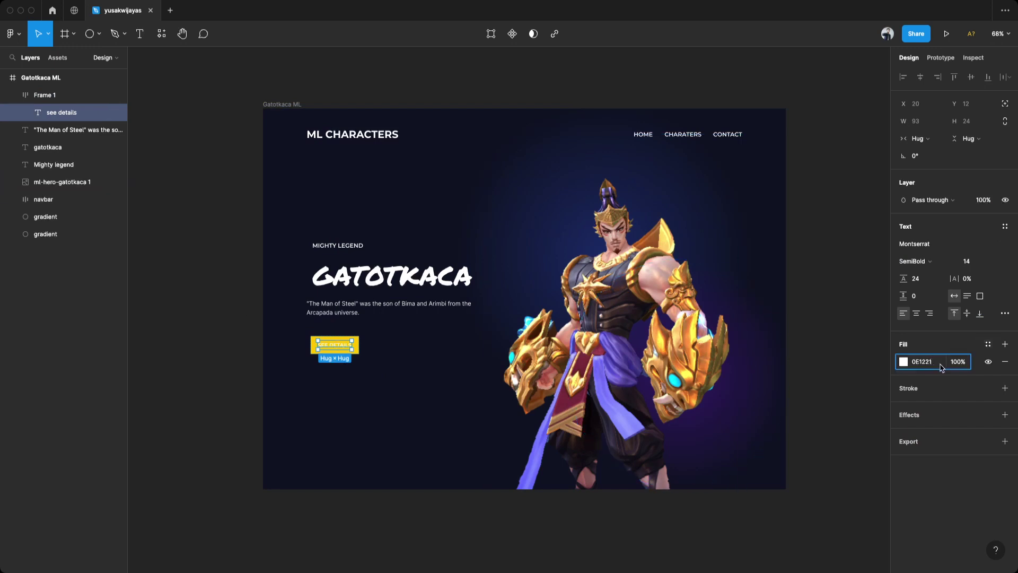
pyautogui.press('Return')
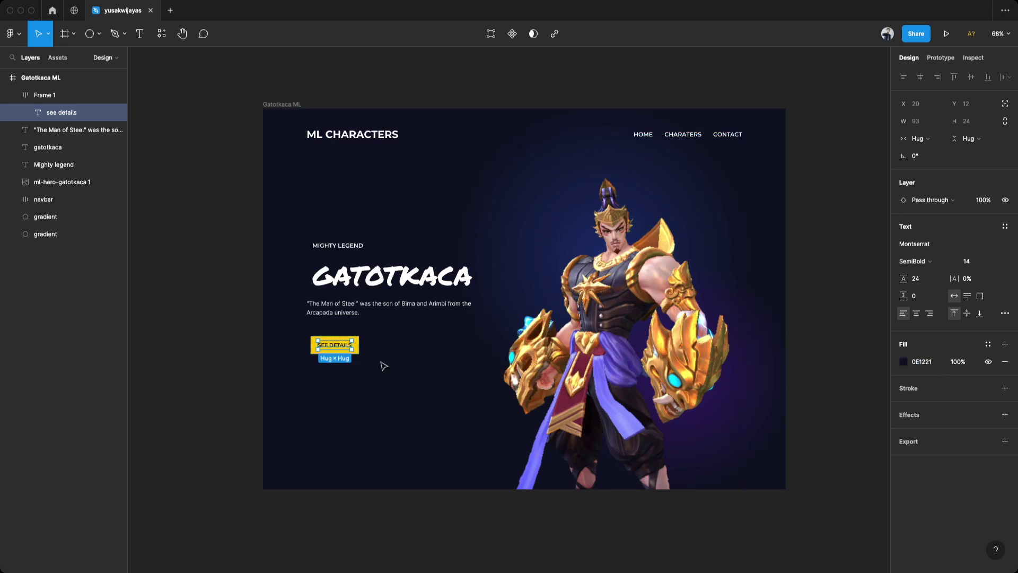
# Set the see details button's corner radius to 22 and duplicate the button beside it at X 276, Y 612.
pyautogui.click(356, 342)
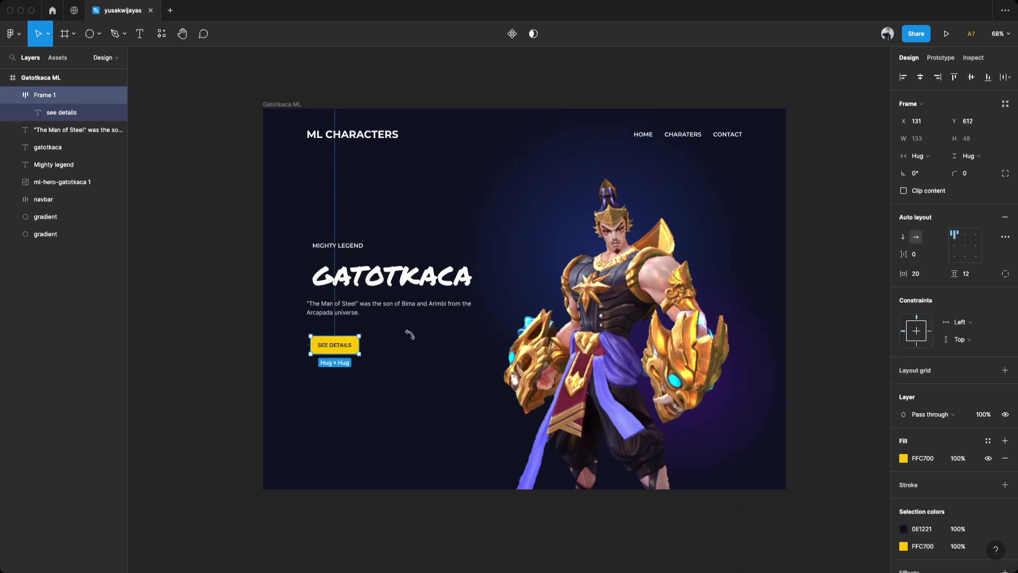
pyautogui.click(978, 175)
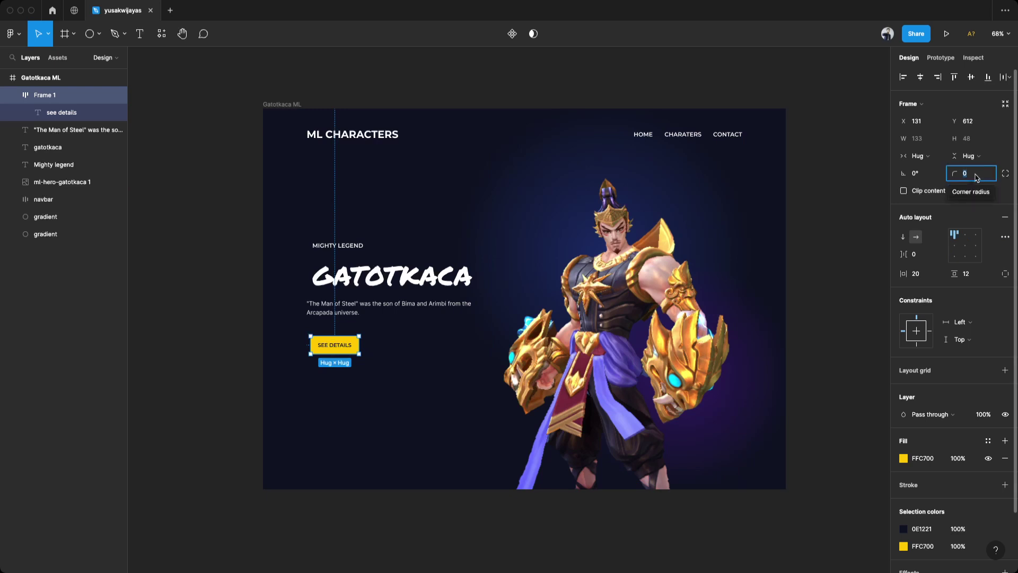
pyautogui.write('22')
pyautogui.press('Return')
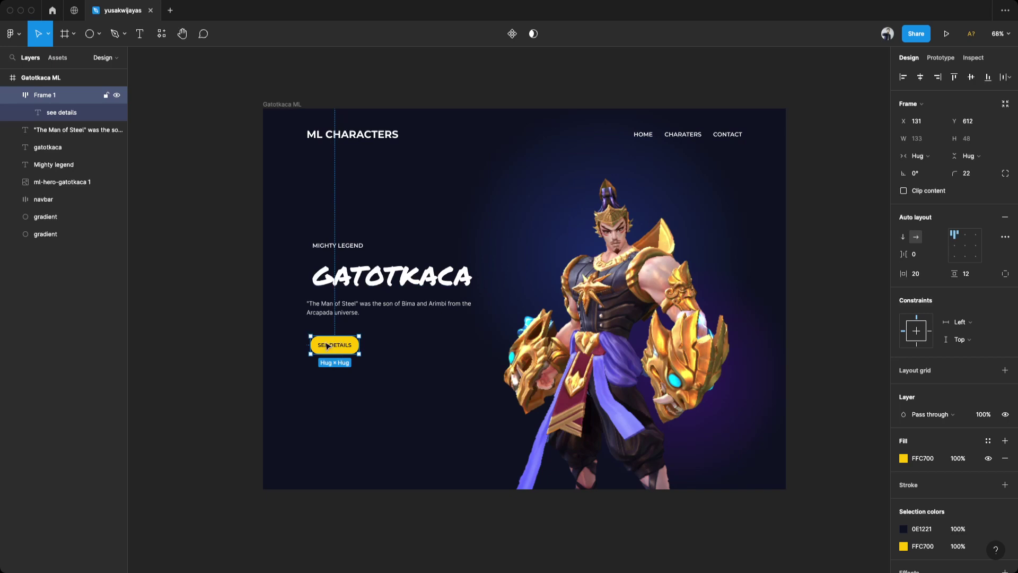
pyautogui.moveTo(327, 346); pyautogui.dragTo(380, 345)
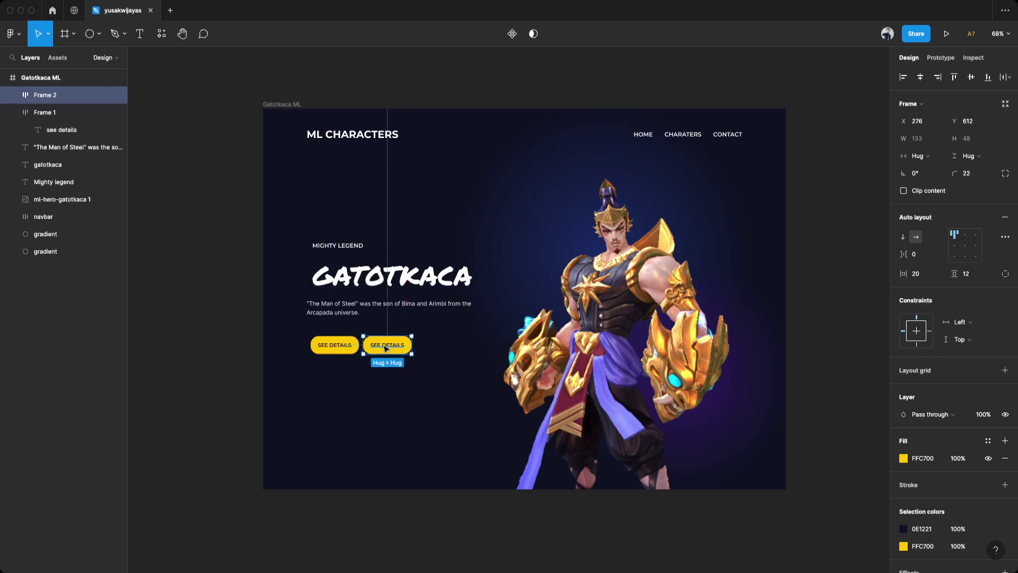
# Change the duplicated button's label to "watch gameplay" and move that button to X 293, leaving a wider gap beside see details.
pyautogui.doubleClick(385, 348)
pyautogui.write('watch gamep')
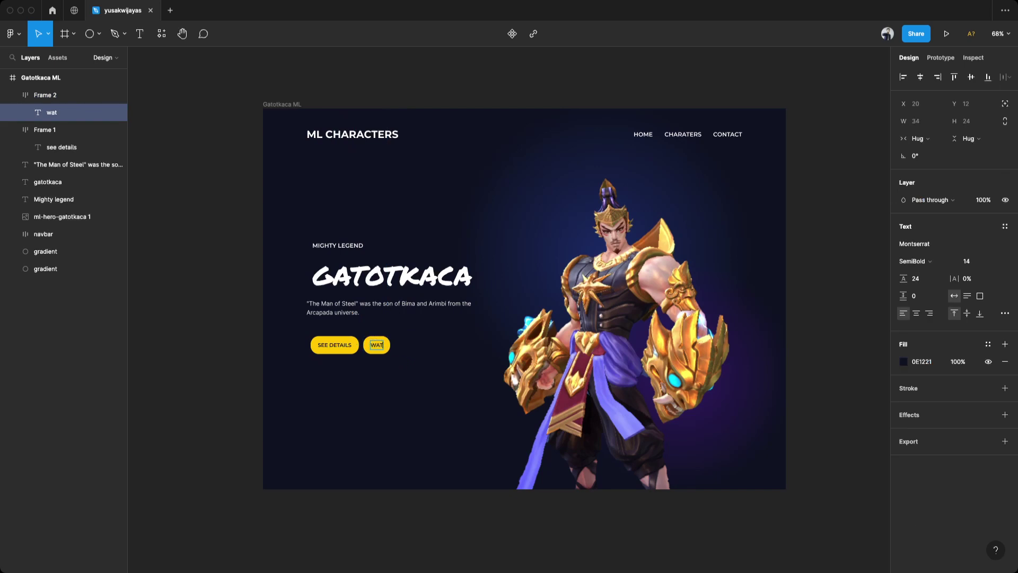
pyautogui.write('lay')
pyautogui.press('Escape')
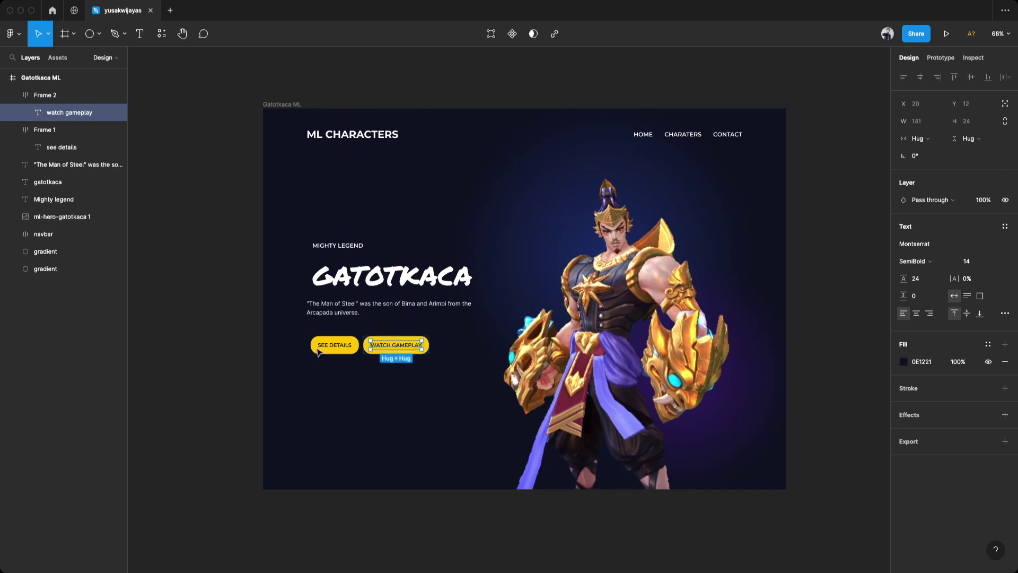
pyautogui.click(232, 345)
pyautogui.click(409, 347)
pyautogui.click(230, 334)
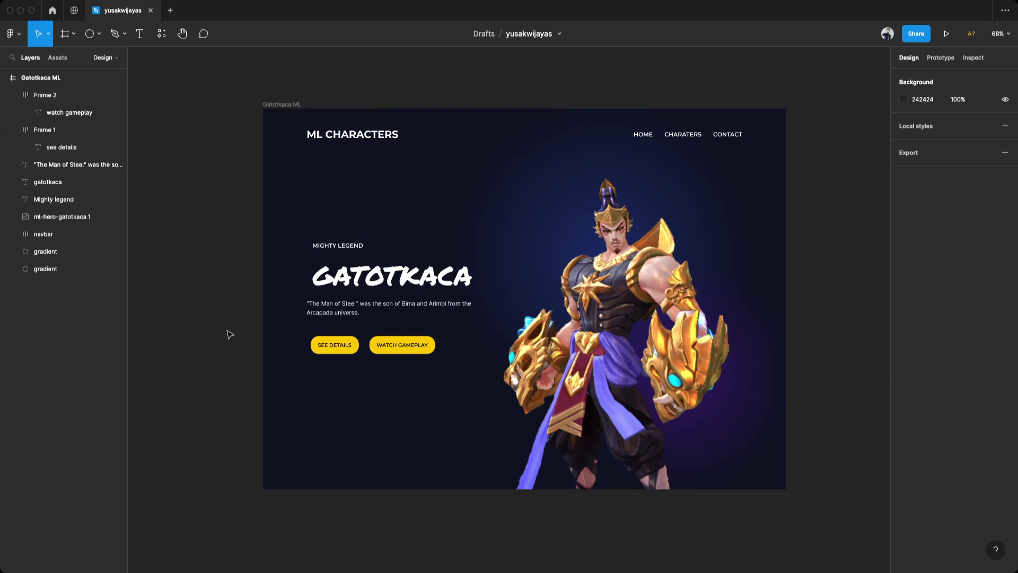
pyautogui.rightClick(214, 318)
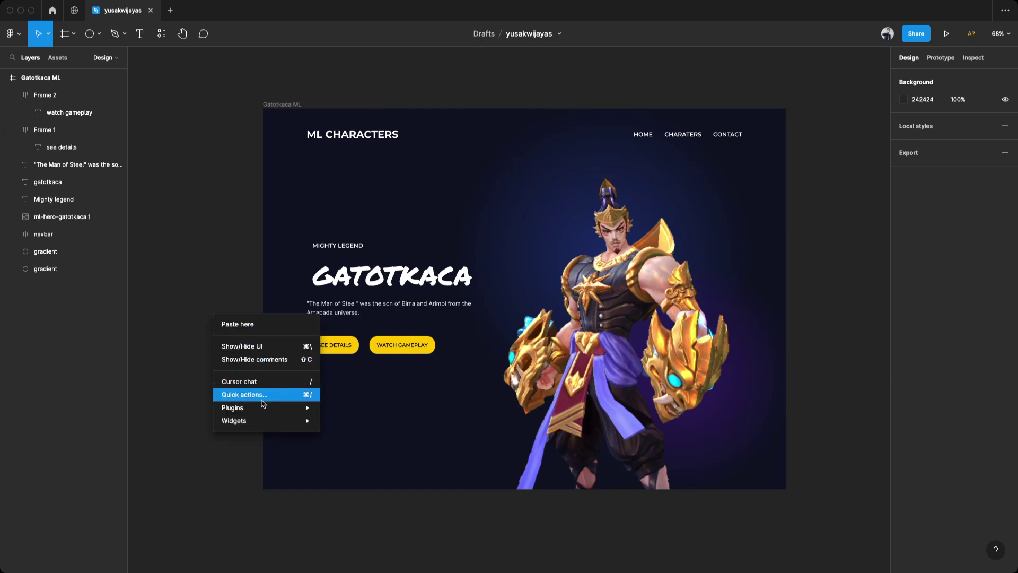
pyautogui.moveTo(263, 408)
pyautogui.press('Escape')
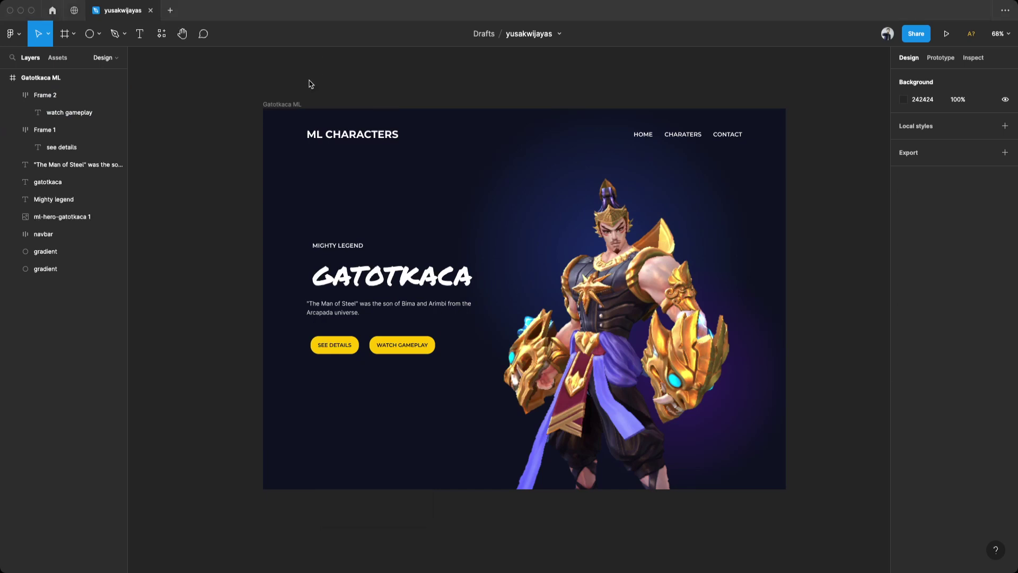
# Find the Iconify plugin and run it.
pyautogui.click(164, 35)
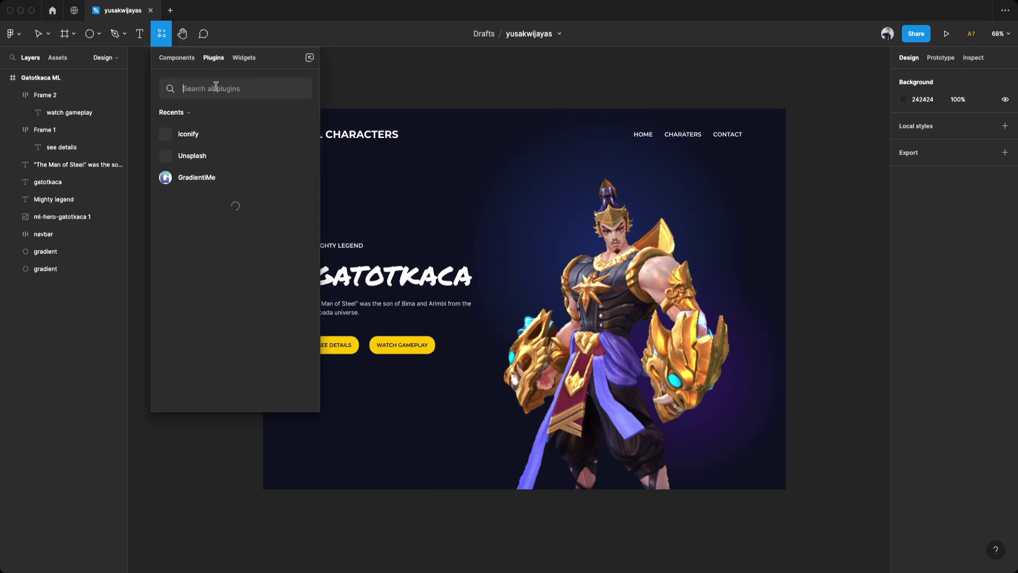
pyautogui.write('iconify')
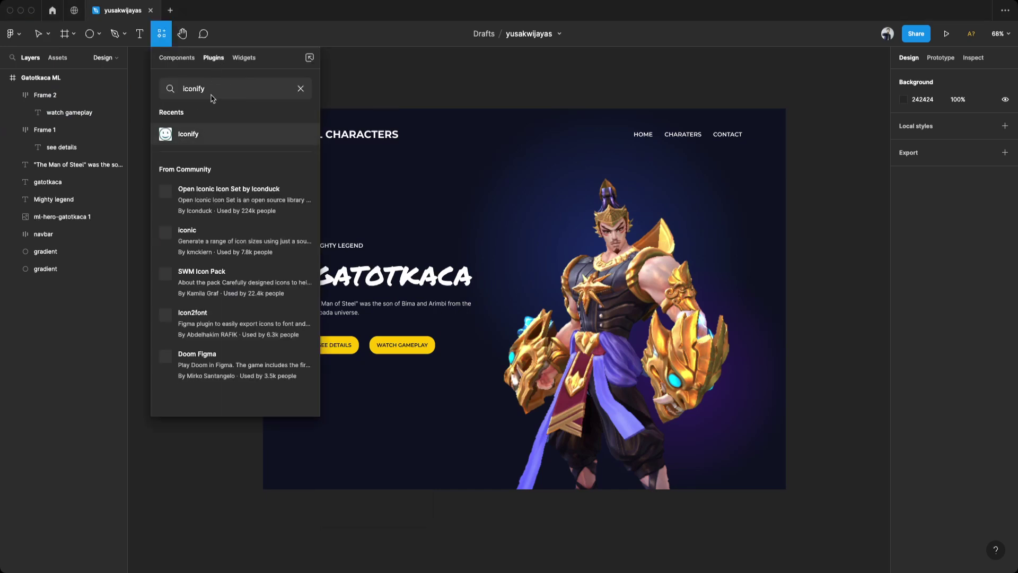
pyautogui.click(307, 137)
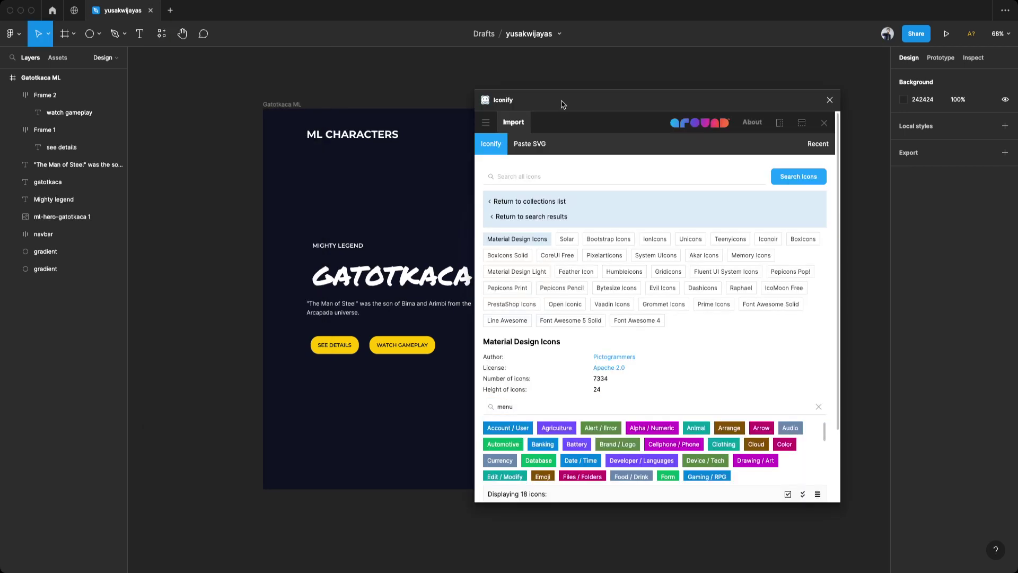
# Search Iconify for "play", import the filled ph:play-fill icon into the watch gameplay button, and close the plugin.
pyautogui.click(587, 182)
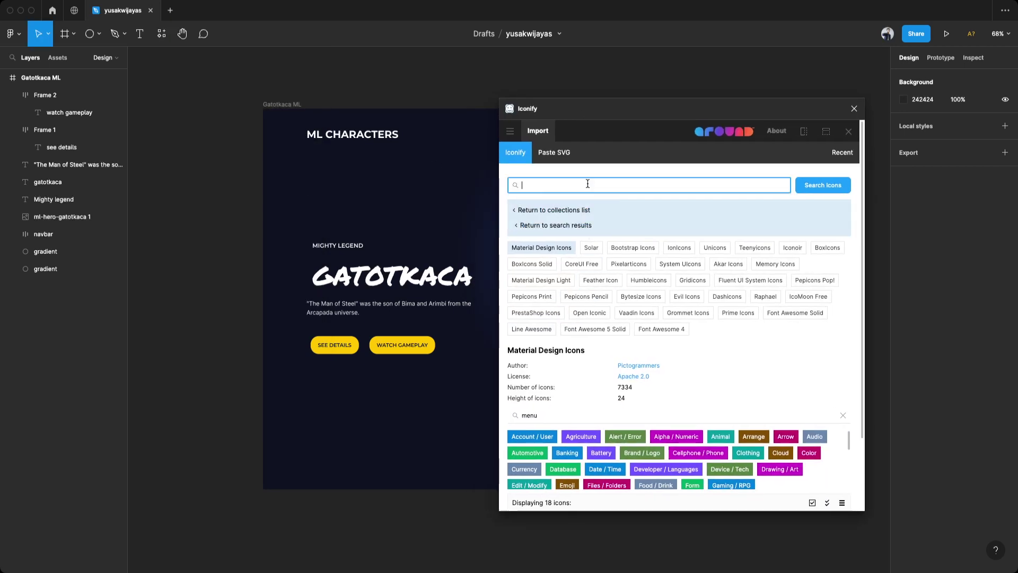
pyautogui.write('play')
pyautogui.press('Return')
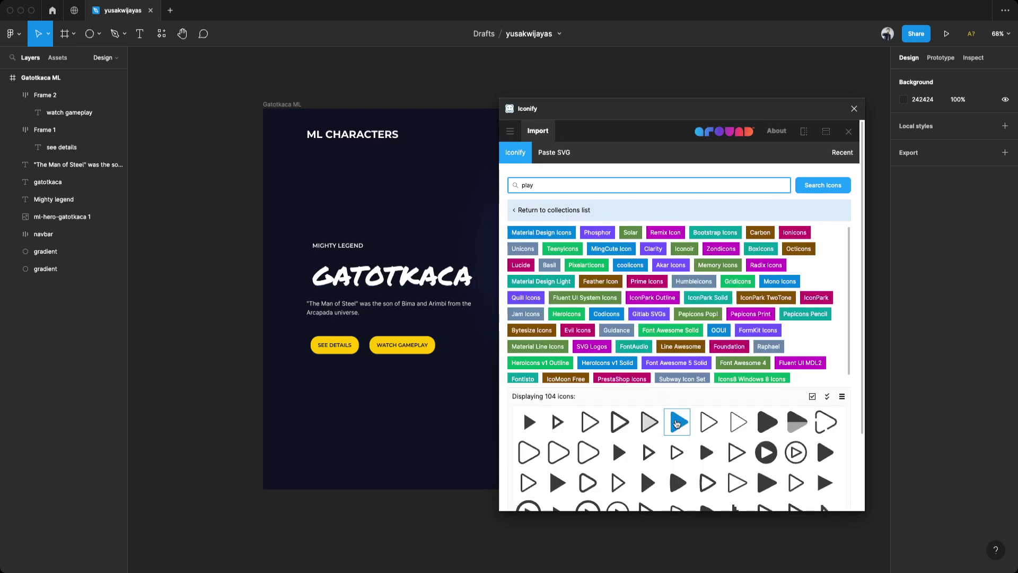
pyautogui.moveTo(677, 423); pyautogui.dragTo(393, 348)
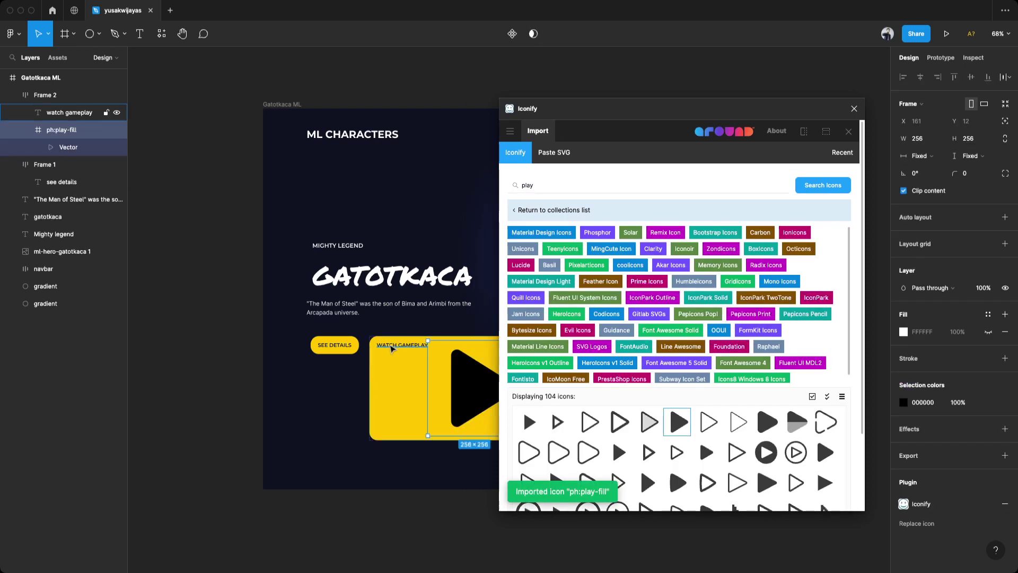
pyautogui.click(853, 108)
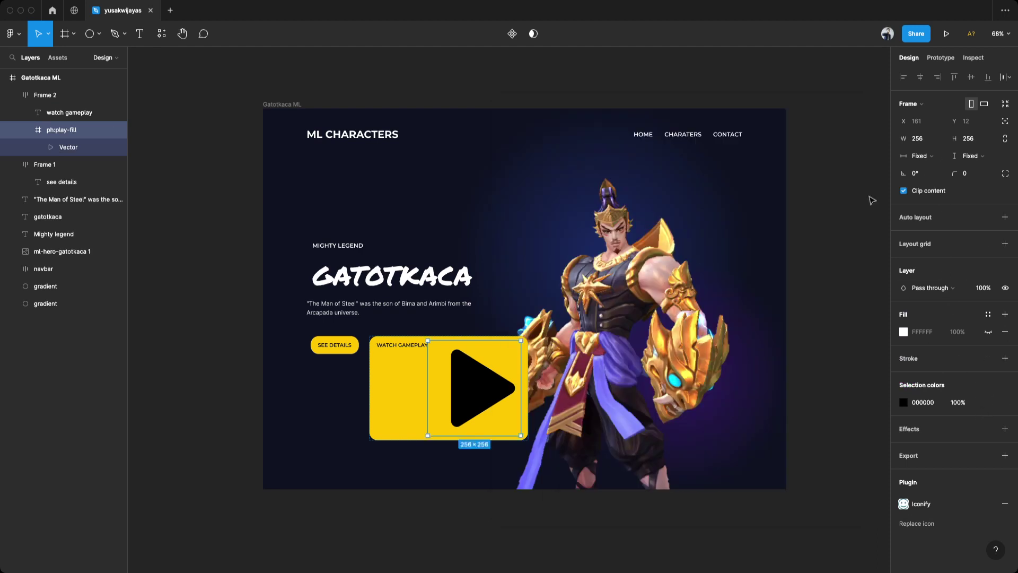
# Scale the imported play icon proportionally to 12 wide.
pyautogui.press('k')
pyautogui.click(925, 257)
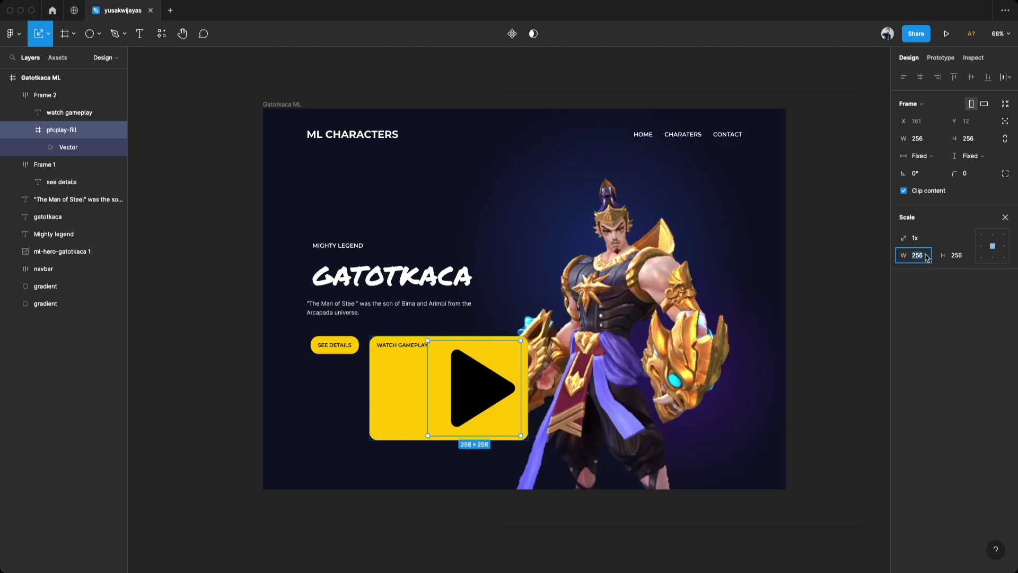
pyautogui.write('12')
pyautogui.press('Return')
pyautogui.press('v')
# Align the watch gameplay button's contents left and vertically centred, and set its auto layout gap to 8.
pyautogui.scroll(1, 449, 345)
pyautogui.click(417, 339)
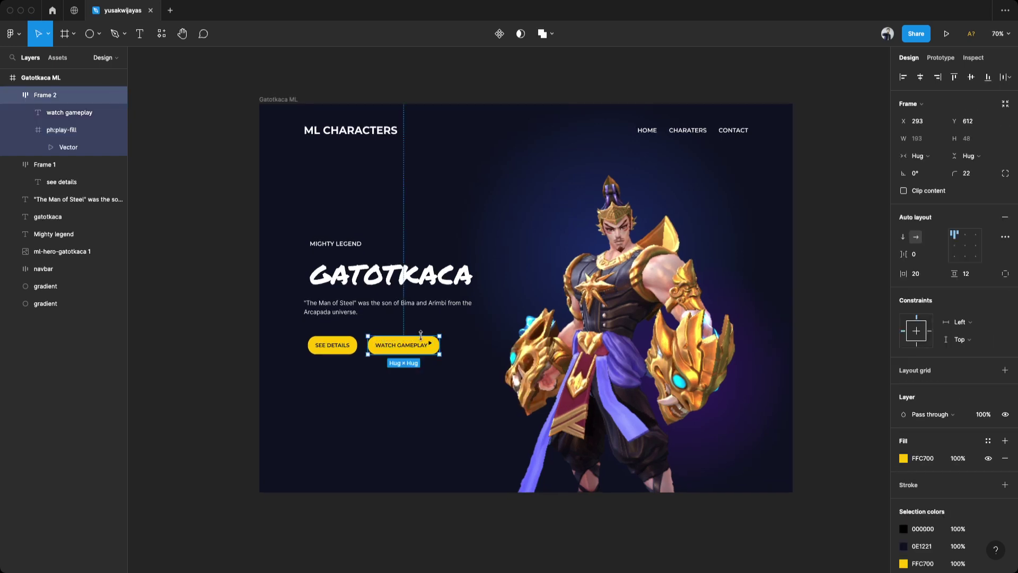
pyautogui.click(956, 249)
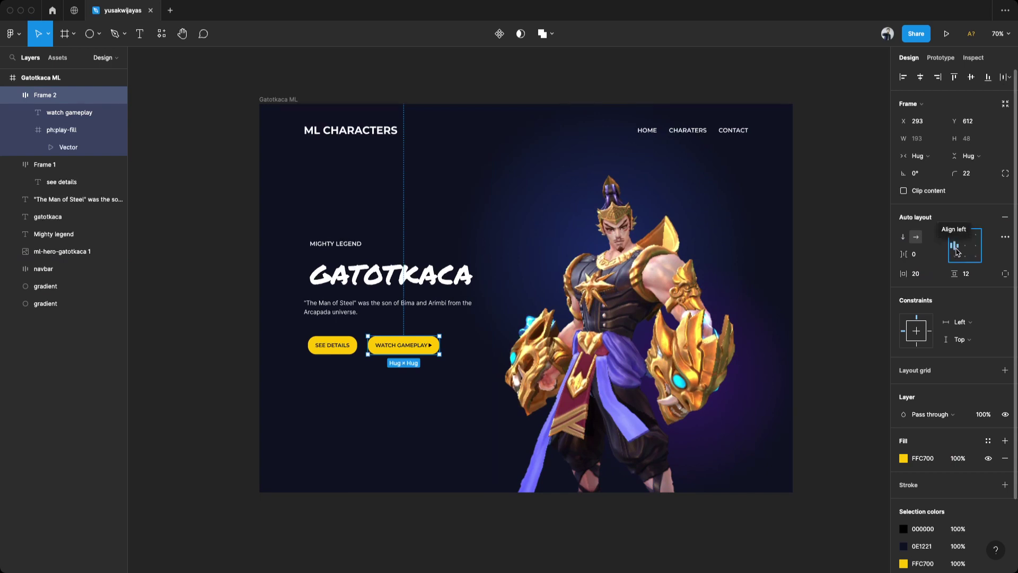
pyautogui.click(929, 255)
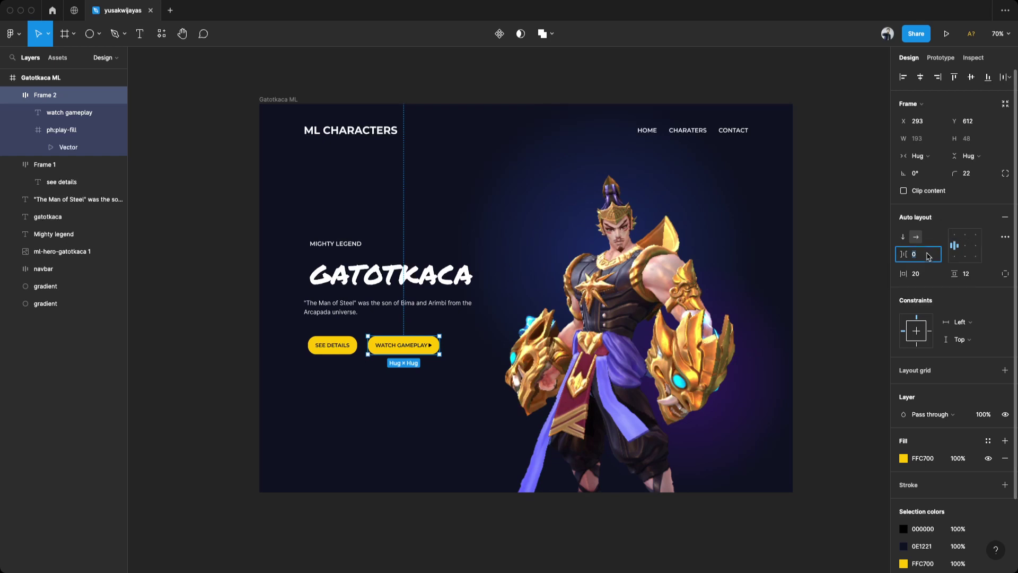
pyautogui.click(920, 258)
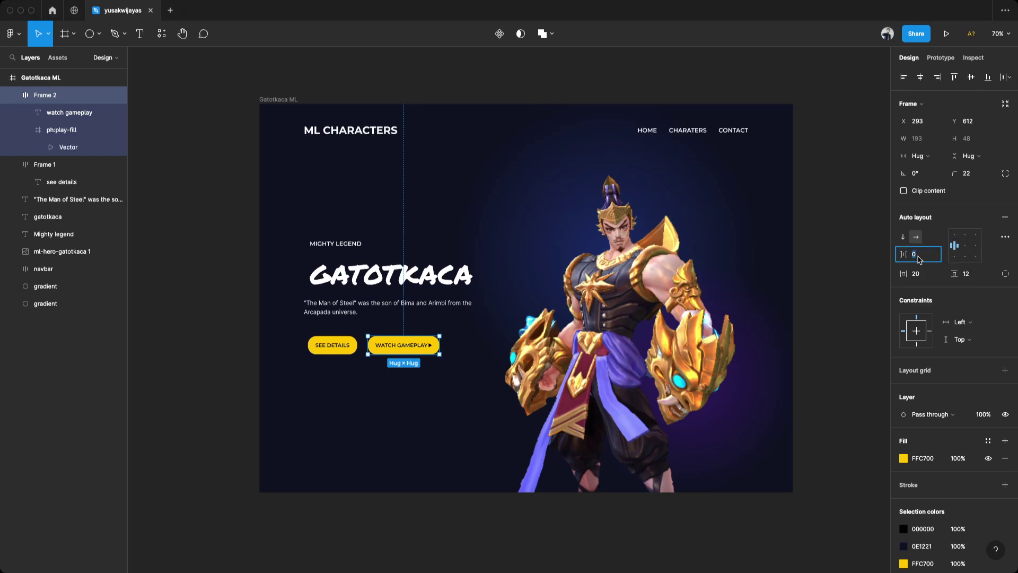
# Rename the see details button frame to button-primary.
pyautogui.doubleClick(45, 165)
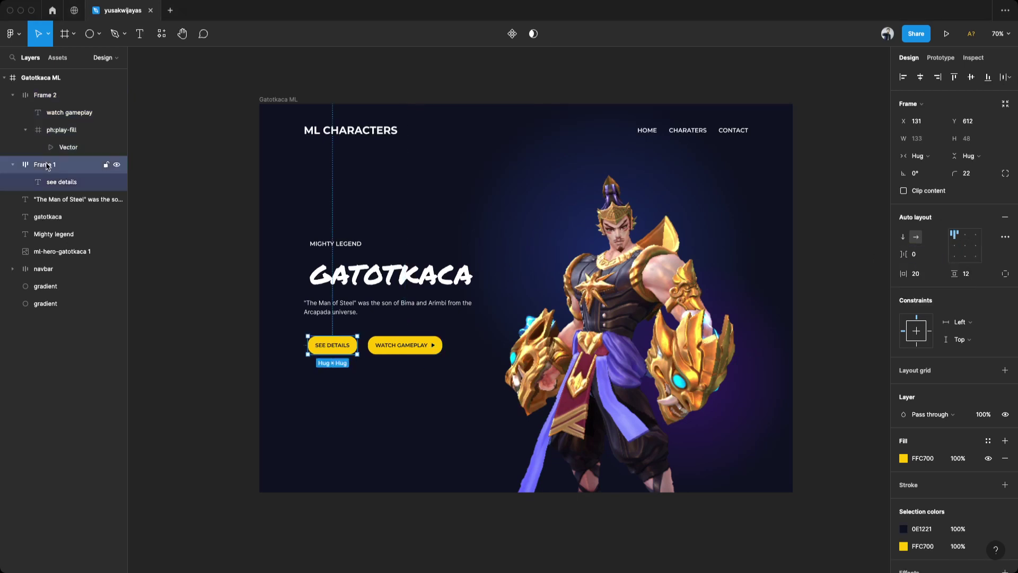
pyautogui.write('button')
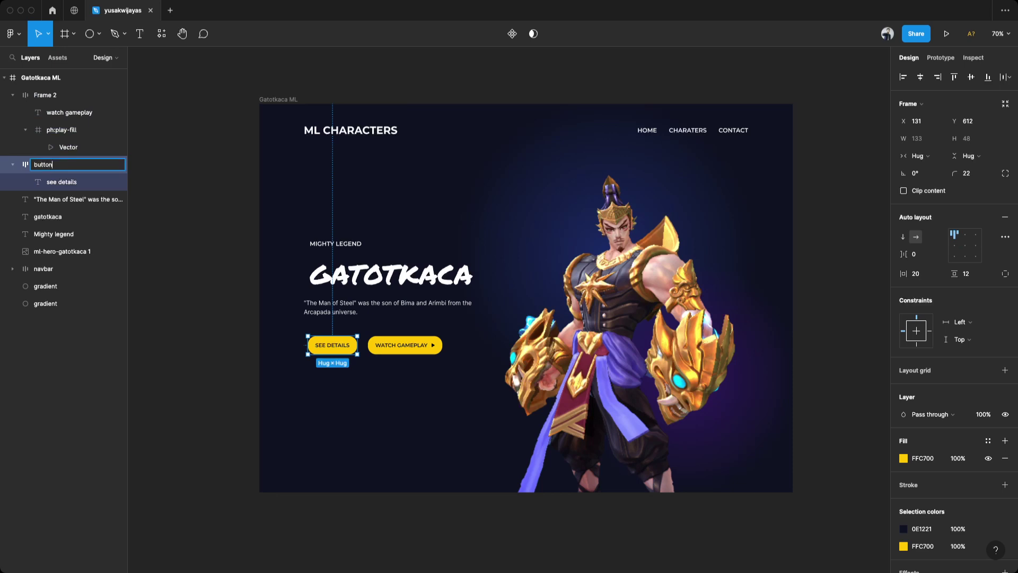
pyautogui.write('-primary')
pyautogui.press('Return')
# Rename the watch gameplay button frame to button-secondary.
pyautogui.doubleClick(45, 95)
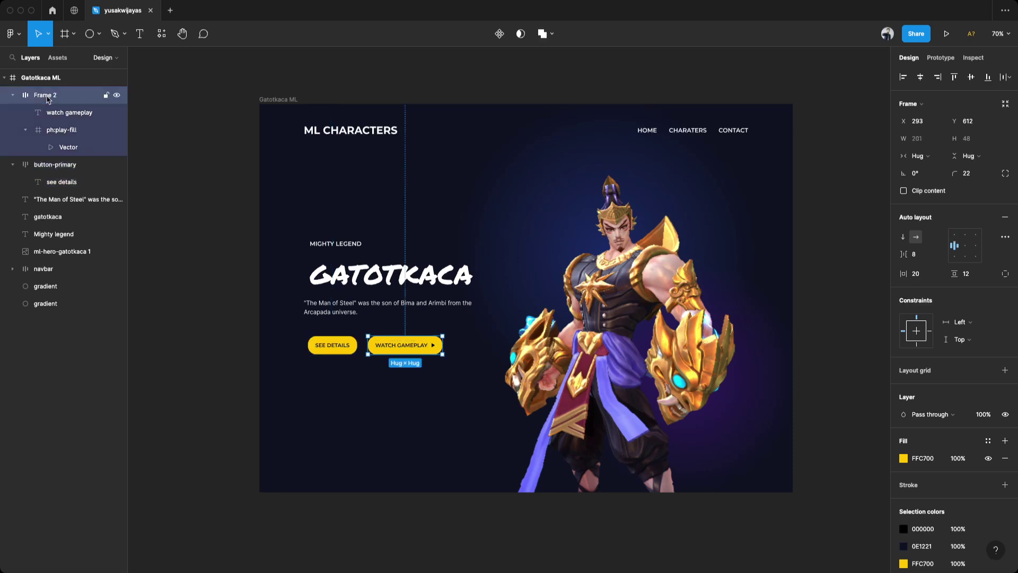
pyautogui.write('button-secon')
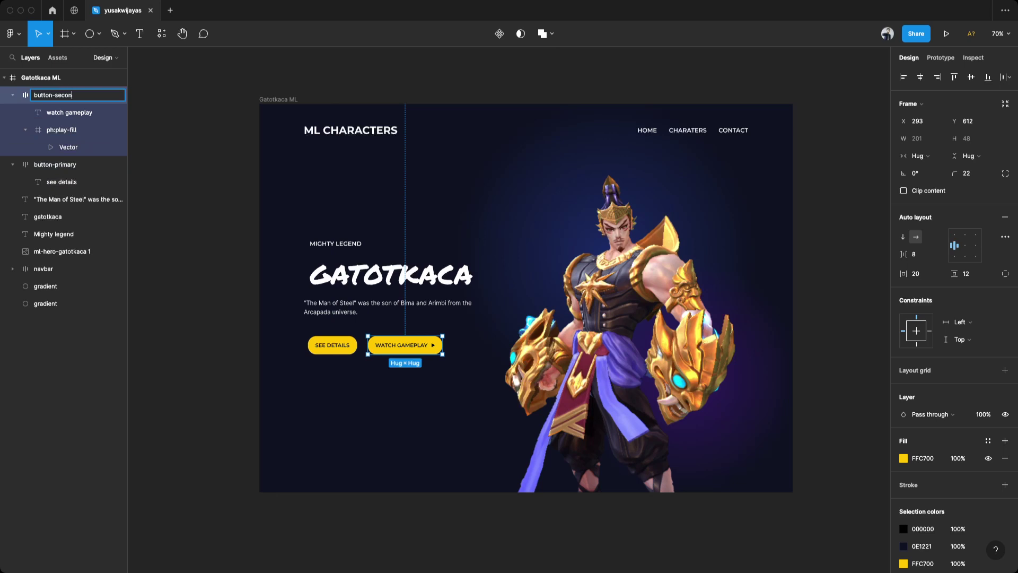
pyautogui.write('dar')
pyautogui.press('BackSpace')
pyautogui.write('ary')
pyautogui.press('Return')
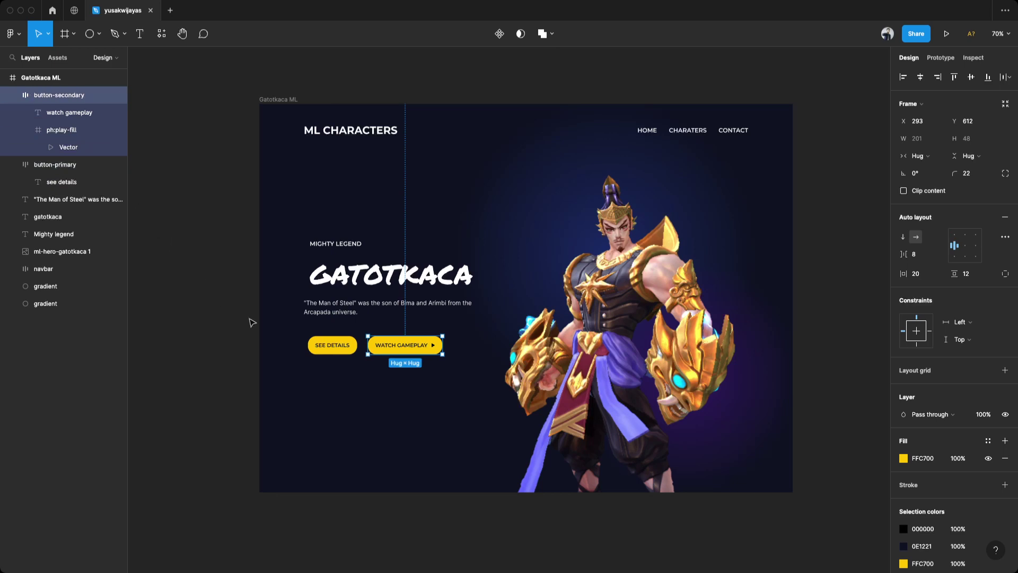
# Reorder the contents of button-secondary so the play icon comes before the watch gameplay label.
pyautogui.click(24, 130)
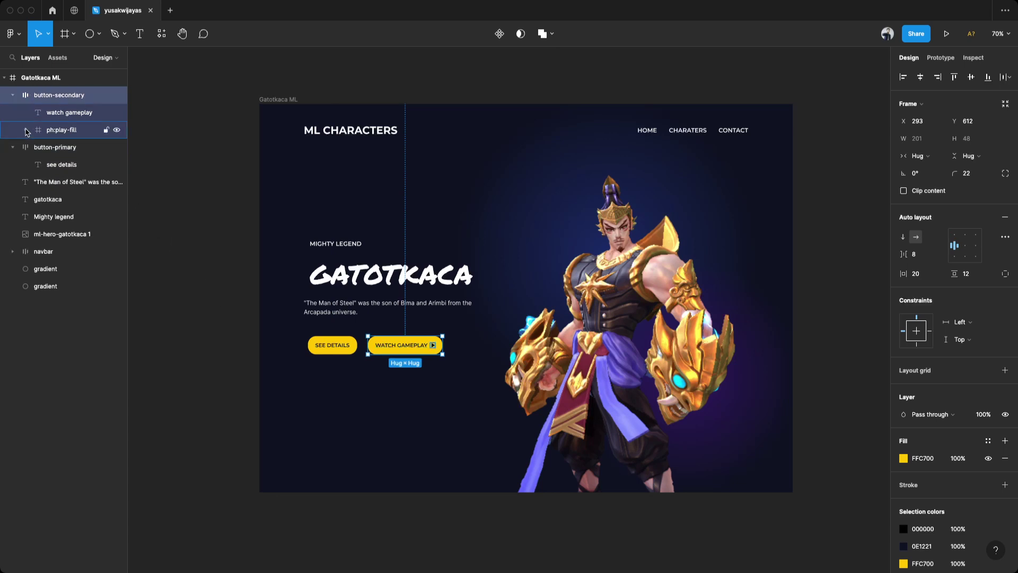
pyautogui.click(76, 132)
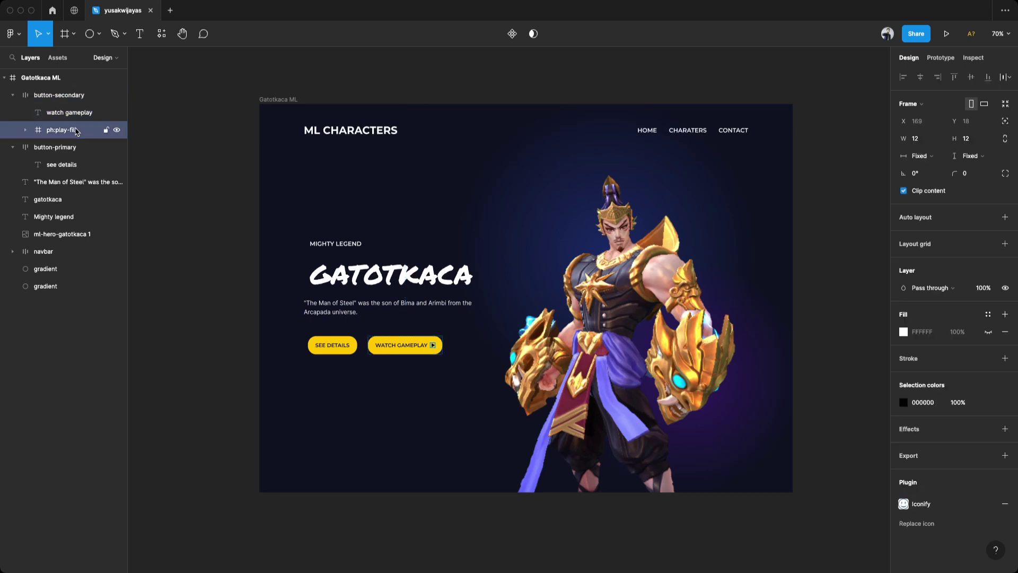
pyautogui.moveTo(72, 131); pyautogui.dragTo(69, 106)
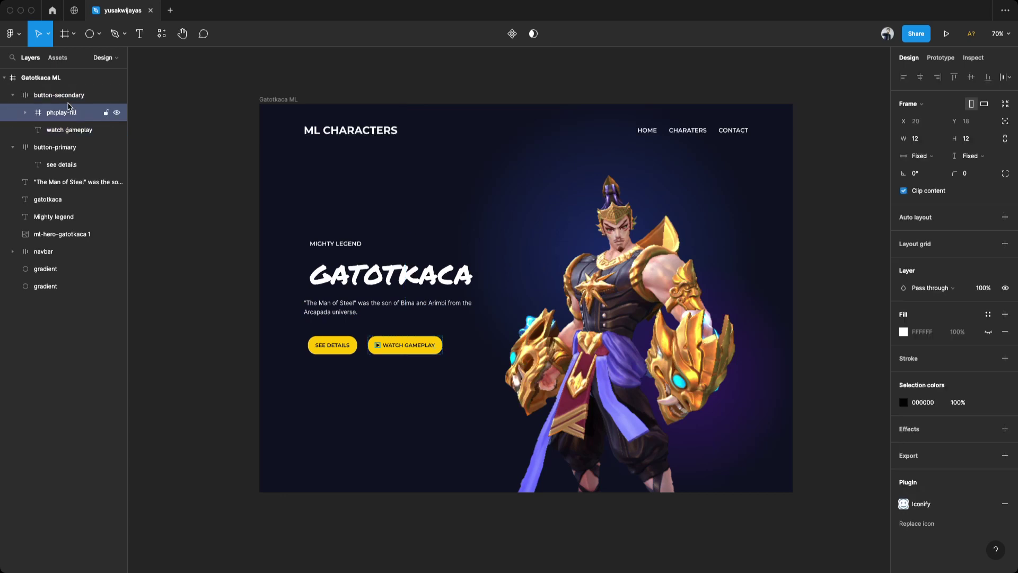
# Remove the yellow fill from button-secondary and give it an inside stroke of width 1 in FFFFFF.
pyautogui.click(76, 96)
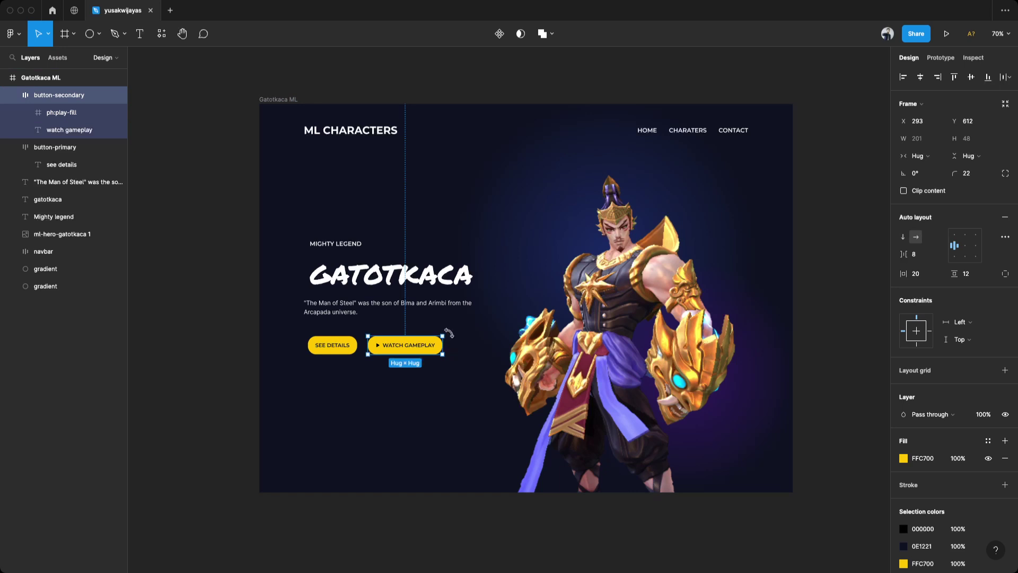
pyautogui.scroll(-3, 985, 405)
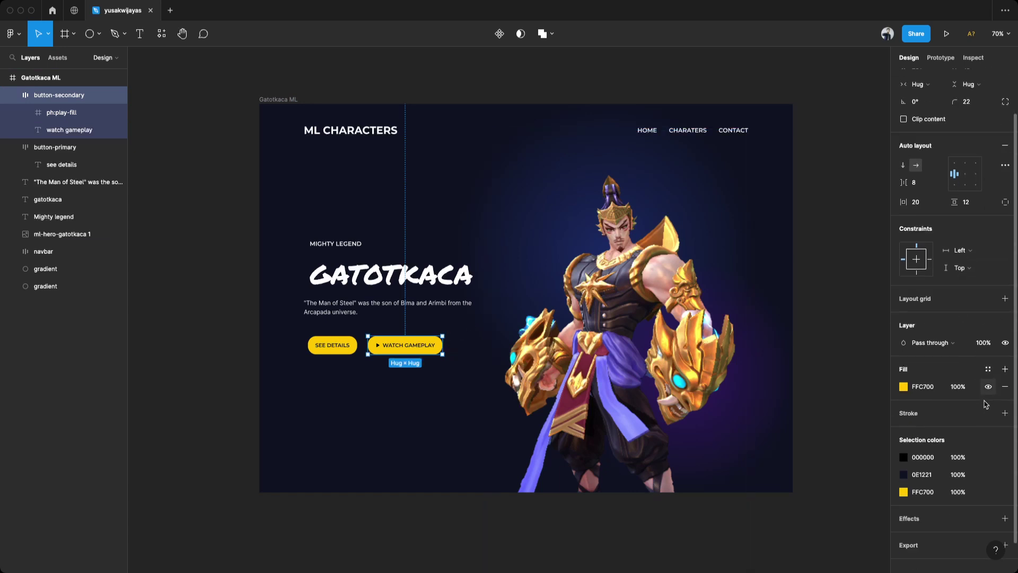
pyautogui.scroll(-1, 985, 404)
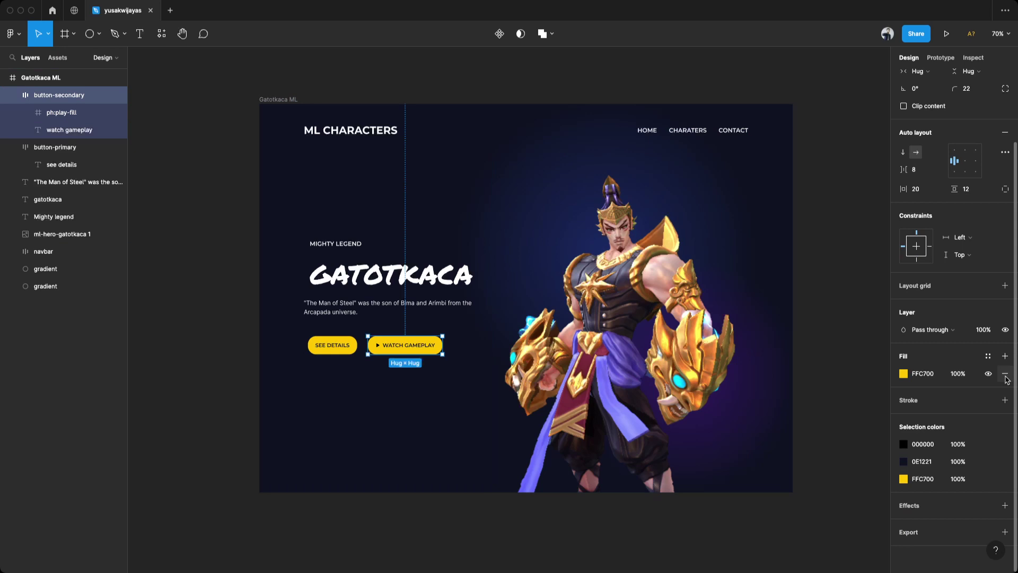
pyautogui.click(1006, 375)
pyautogui.click(1006, 419)
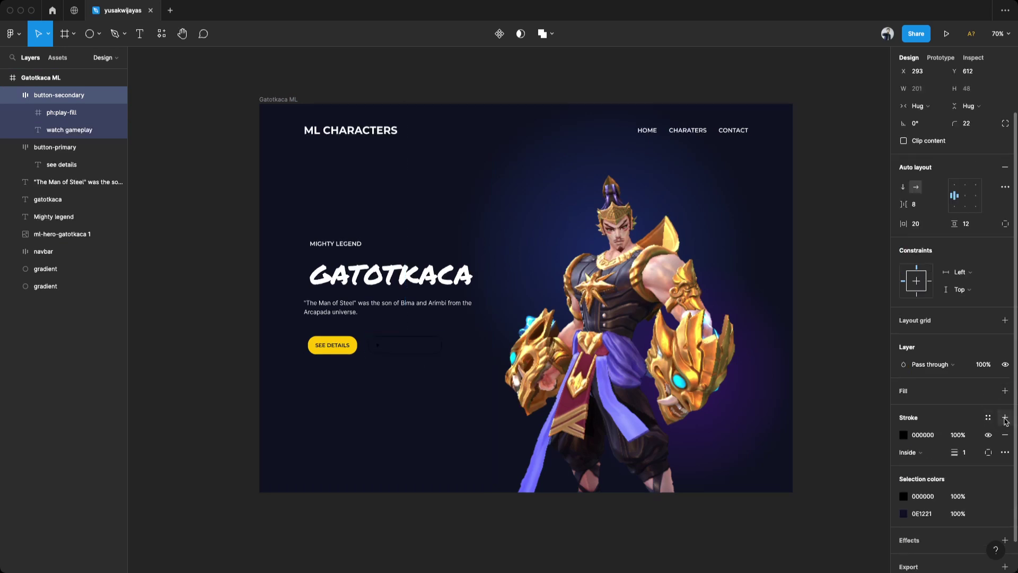
pyautogui.click(904, 435)
pyautogui.write('fff')
pyautogui.press('Return')
pyautogui.click(880, 290)
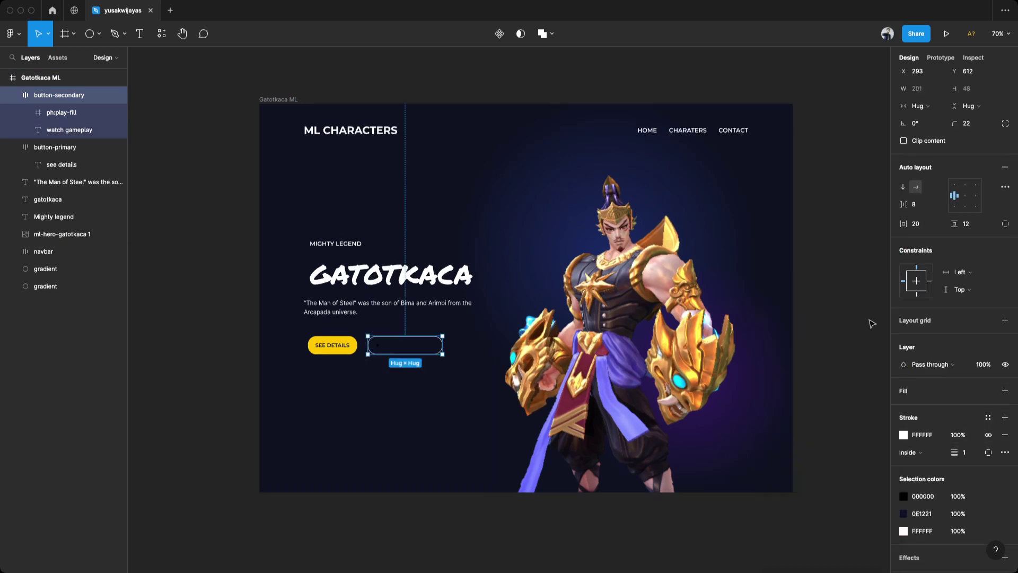
# Change the play icon and the watch gameplay label in button-secondary to FFFFFF.
pyautogui.click(904, 497)
pyautogui.click(765, 304)
pyautogui.click(882, 291)
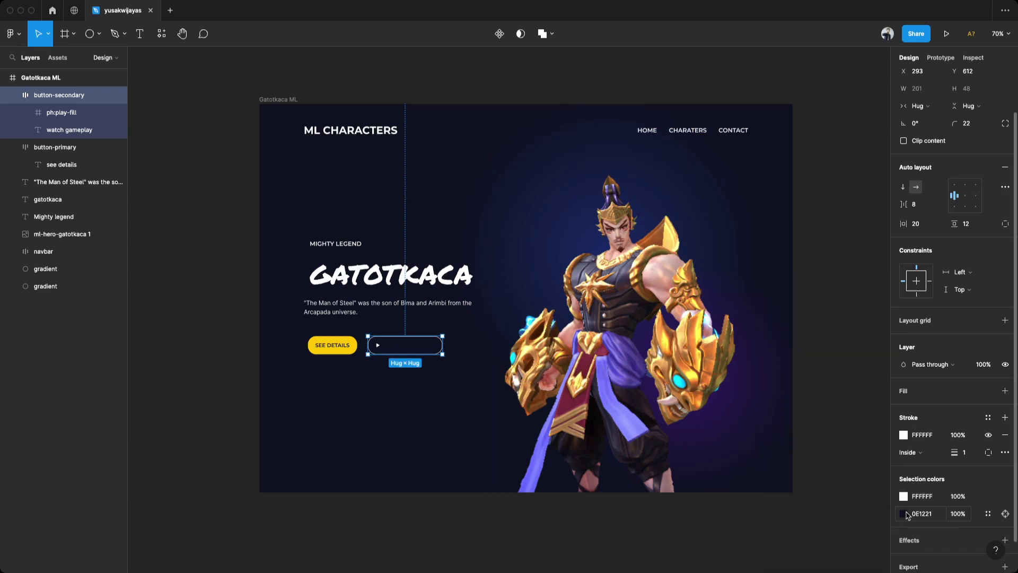
pyautogui.click(904, 513)
pyautogui.click(765, 304)
pyautogui.click(882, 291)
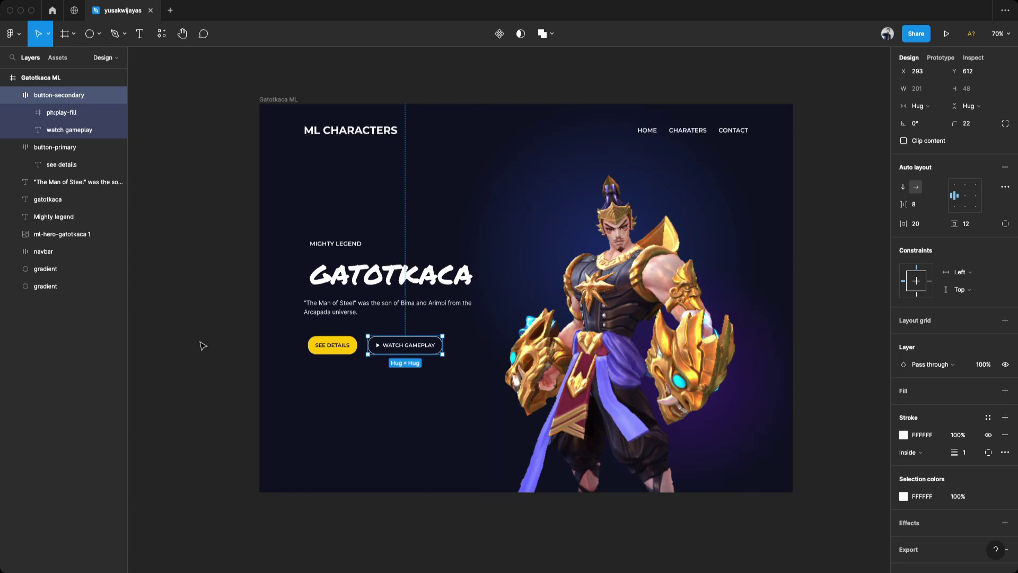
pyautogui.click(203, 346)
# Wrap the Mighty legend and gatotkaca texts in an auto layout frame named hero-name with 12 spacing.
pyautogui.scroll(-2, 403, 371)
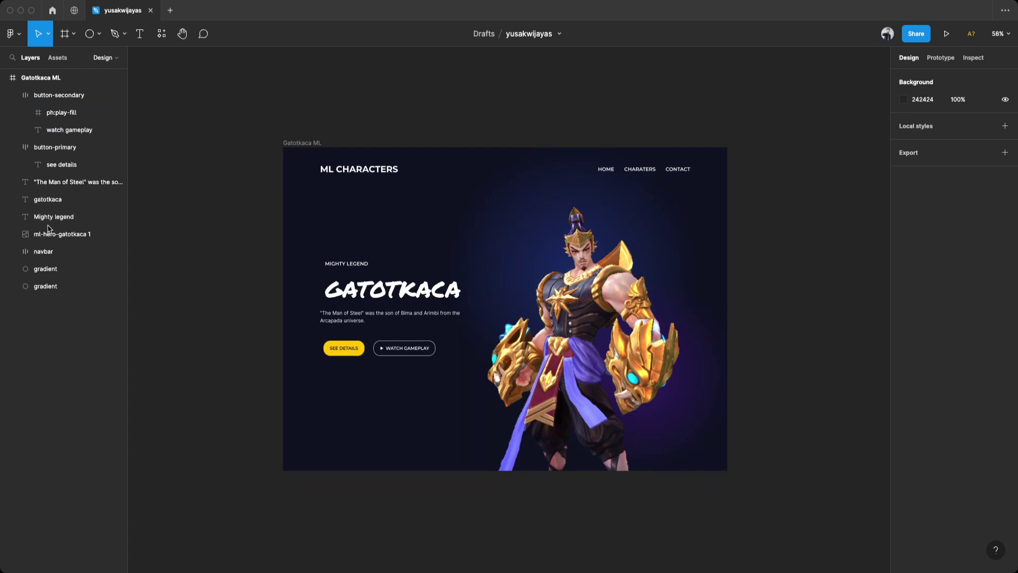
pyautogui.click(354, 267)
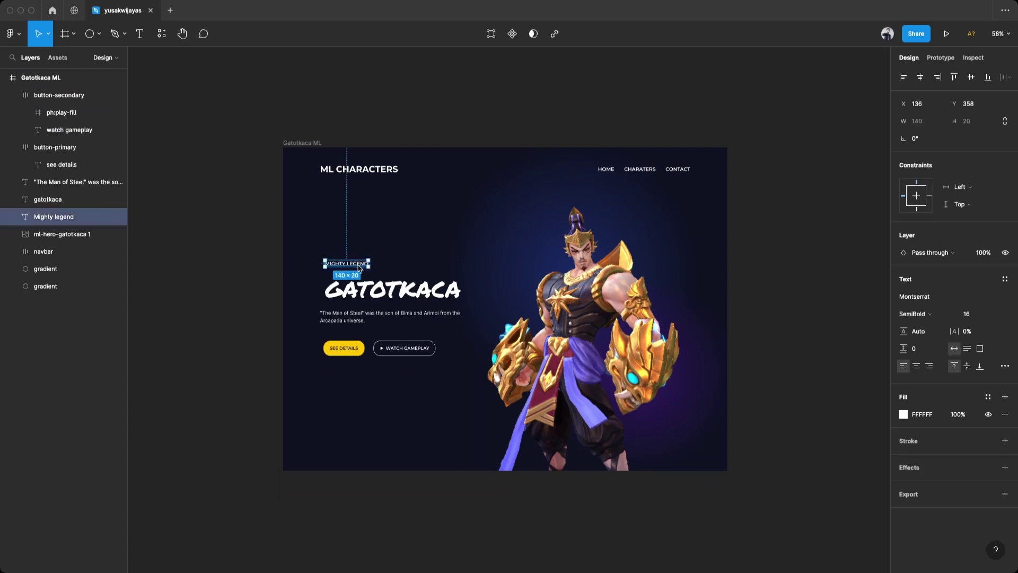
pyautogui.keyDown('shift'); pyautogui.click(380, 291); pyautogui.keyUp('shift')
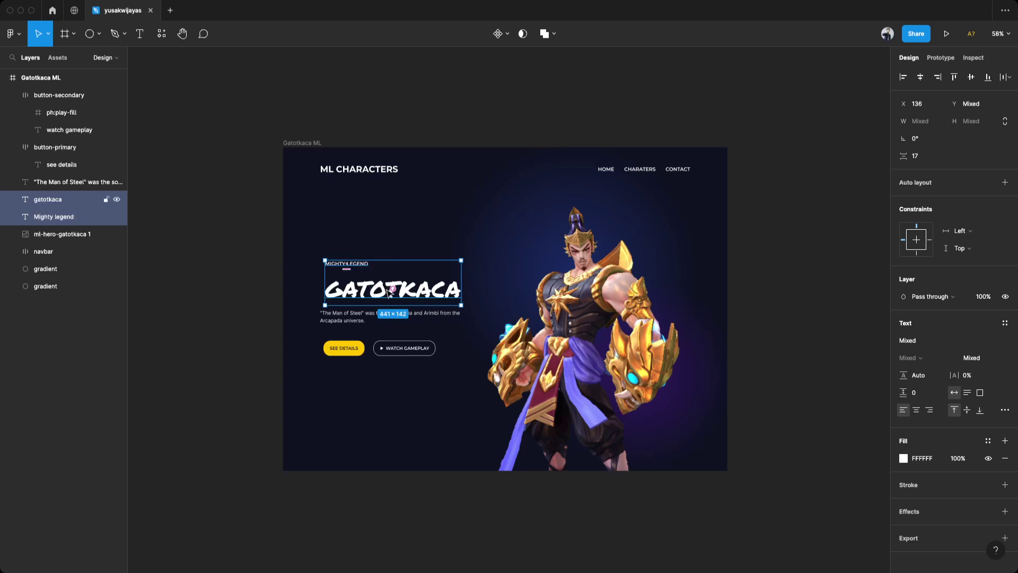
pyautogui.hotkey('shift', 'a')
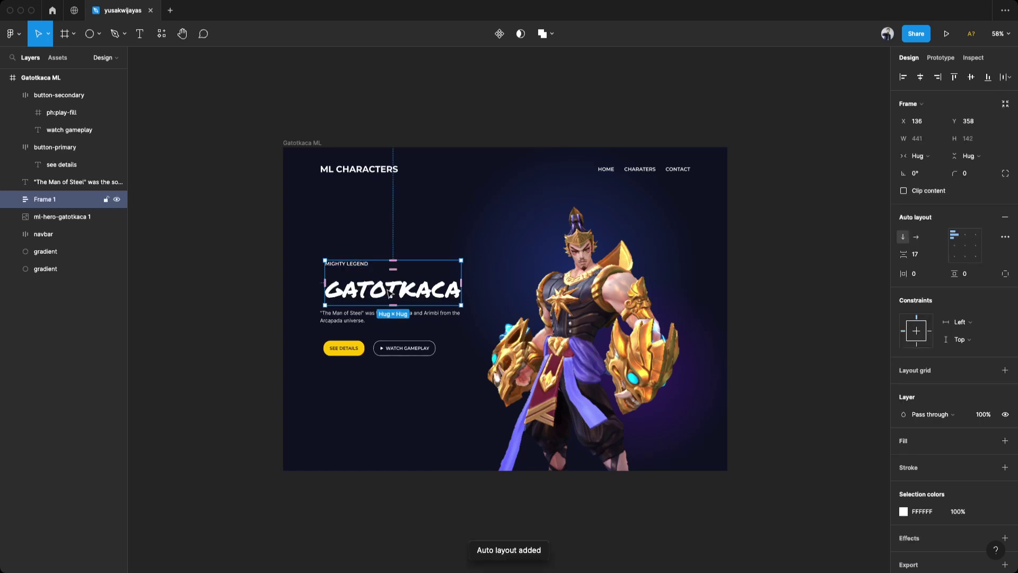
pyautogui.doubleClick(43, 199)
pyautogui.write('hero-name')
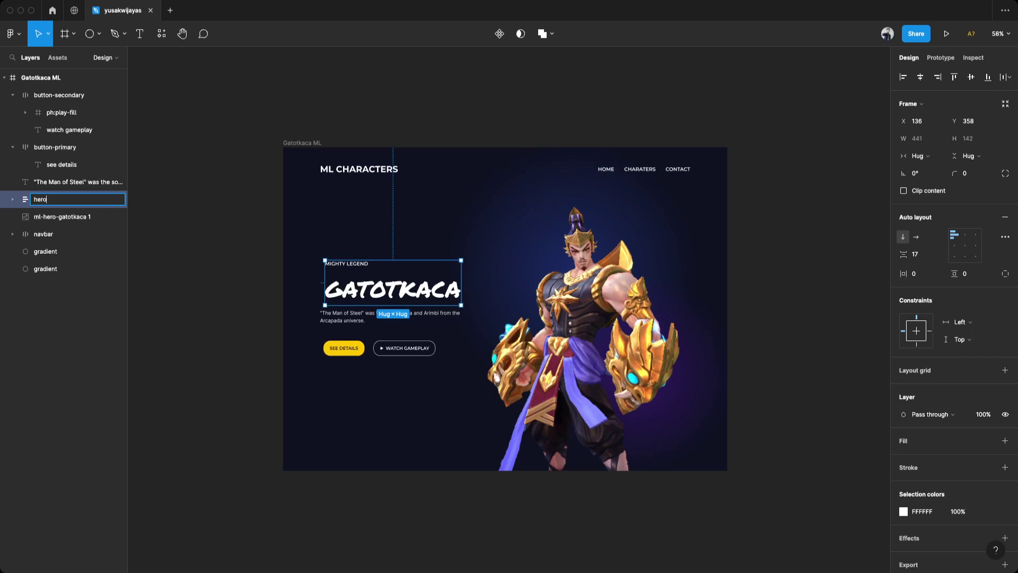
pyautogui.press('Return')
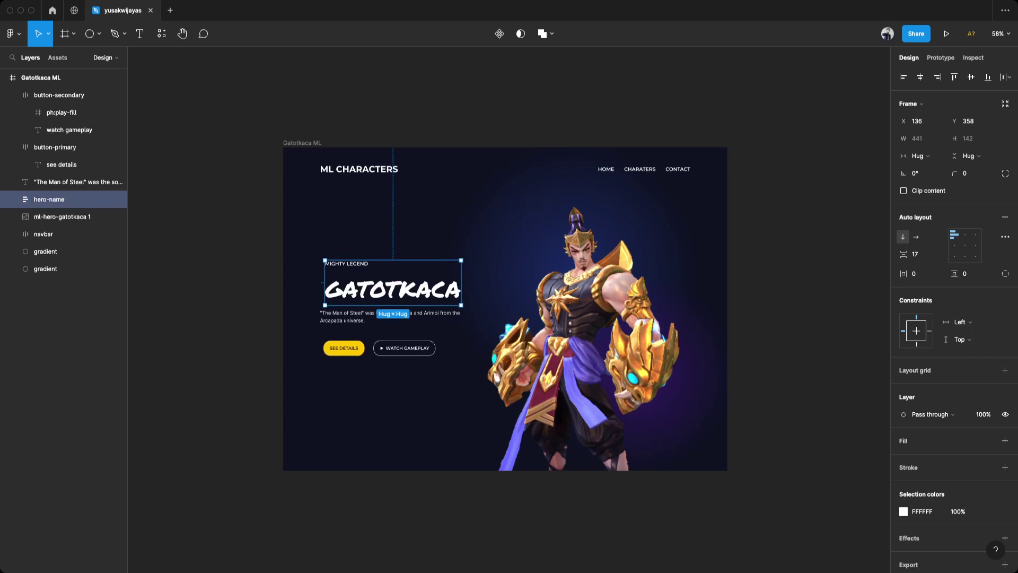
pyautogui.click(924, 254)
pyautogui.write('1')
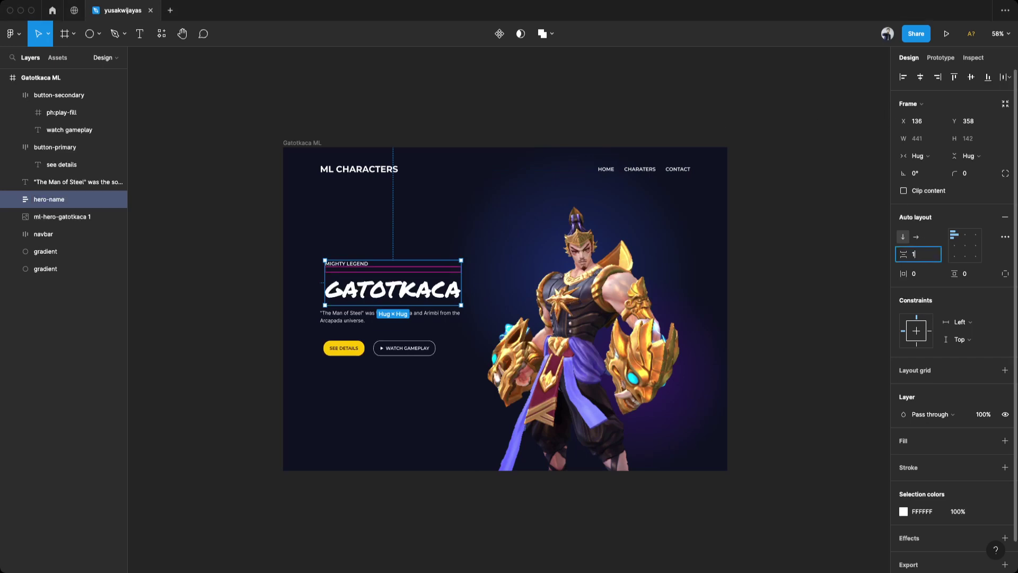
# Set the vertical trim of the gatotkaca headline to cap height to baseline.
pyautogui.doubleClick(380, 291)
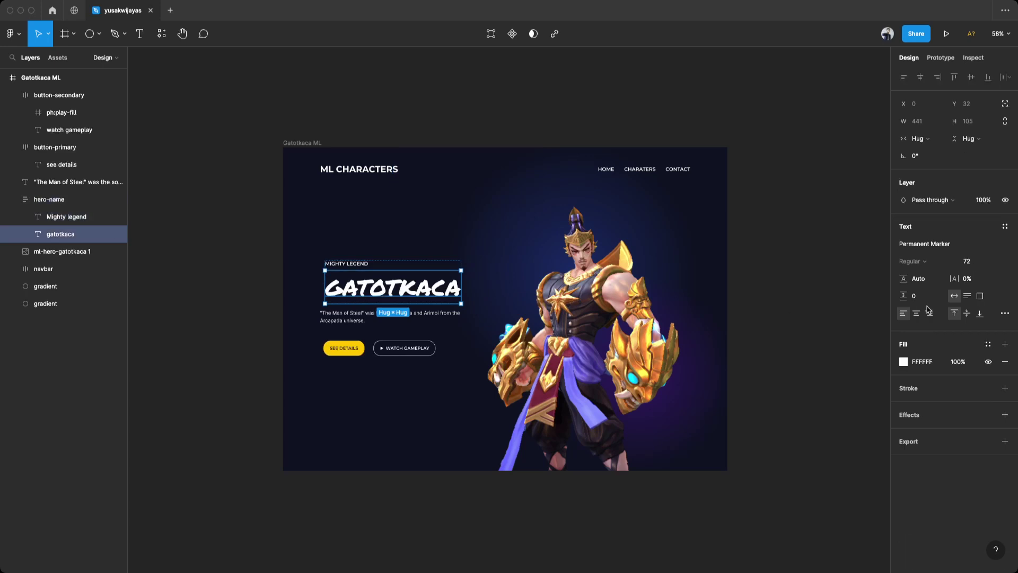
pyautogui.click(1006, 314)
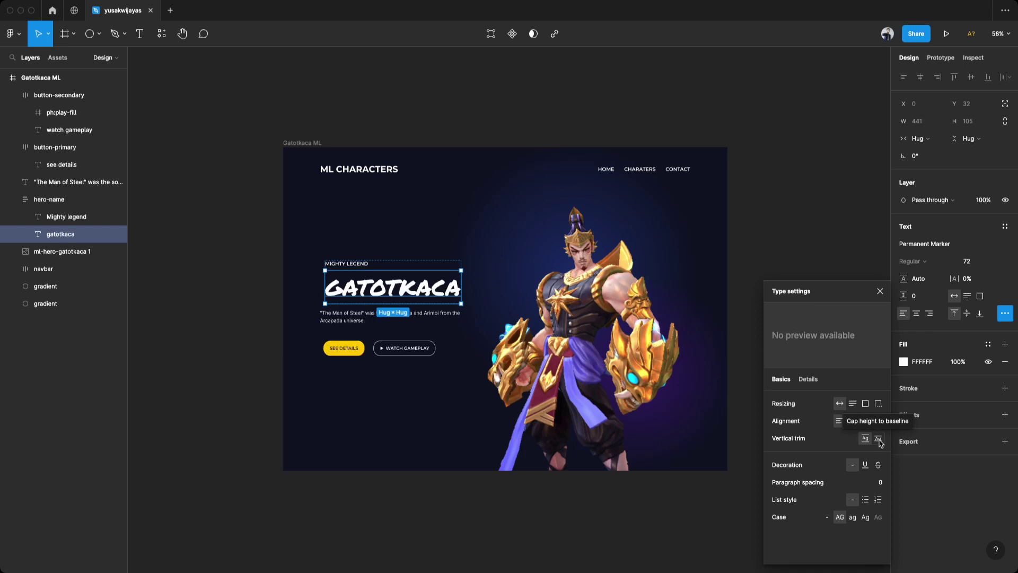
pyautogui.click(878, 440)
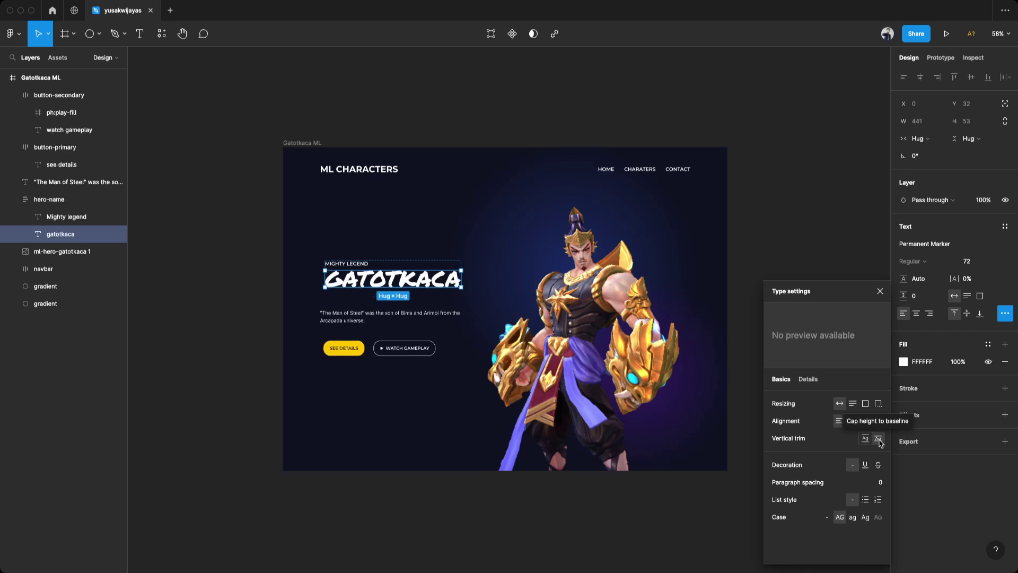
pyautogui.click(880, 291)
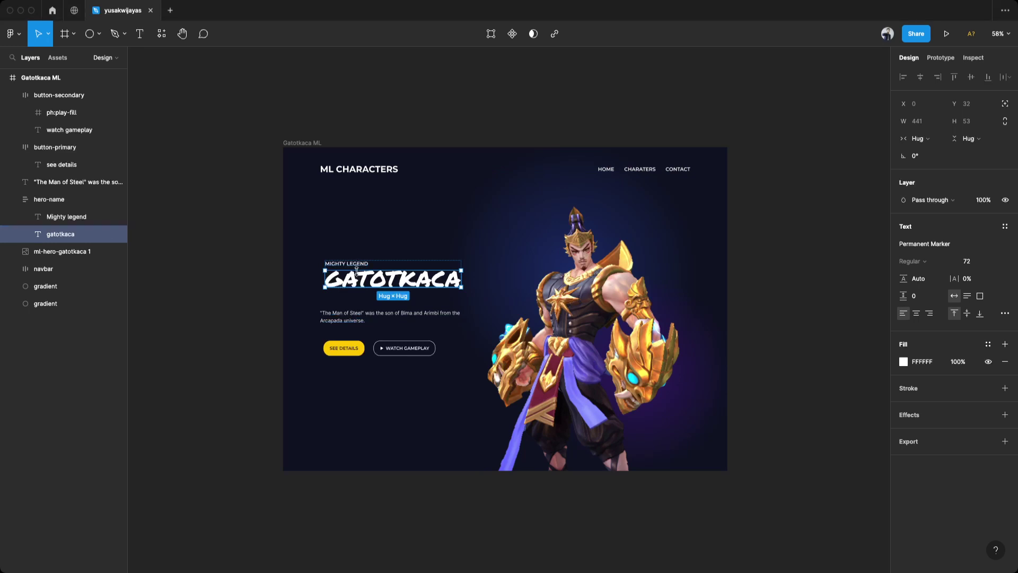
# Wrap hero-name and the Man of Steel description in an auto layout frame named hero-info.
pyautogui.press('Escape')
pyautogui.keyDown('shift'); pyautogui.click(382, 317); pyautogui.keyUp('shift')
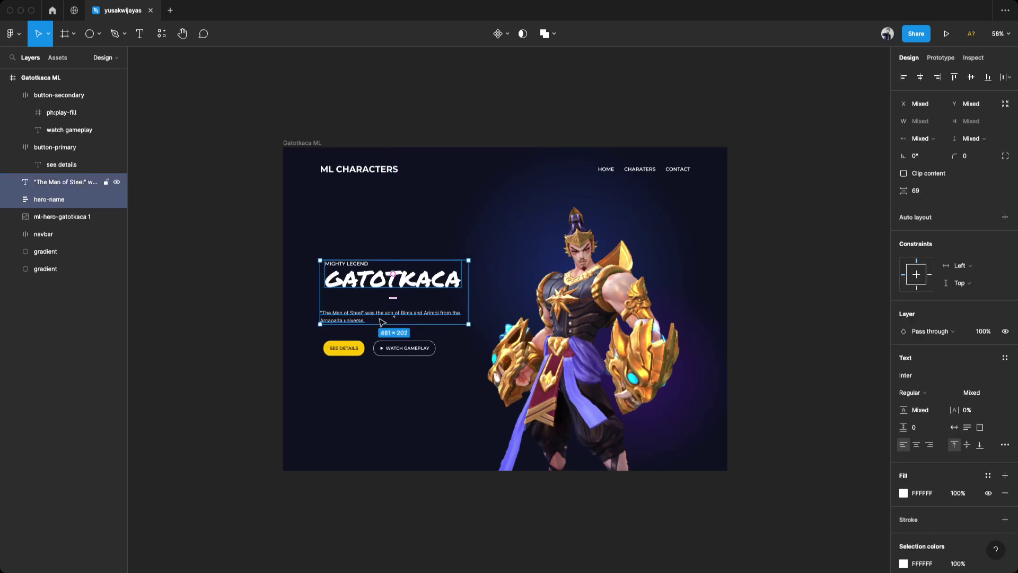
pyautogui.hotkey('shift', 'a')
pyautogui.hotkey('ctrl', 'r')
pyautogui.write('her')
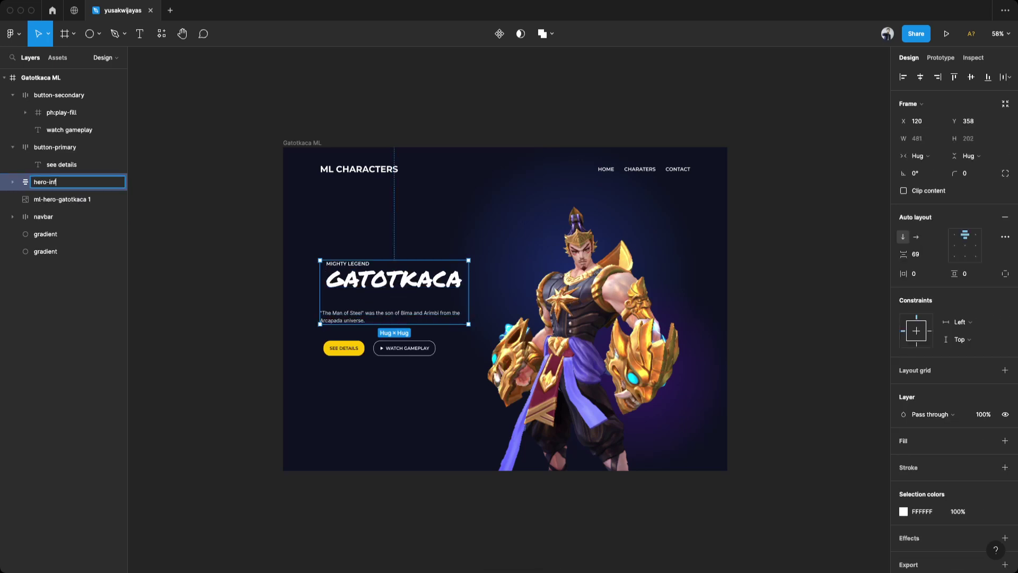
pyautogui.press('Return')
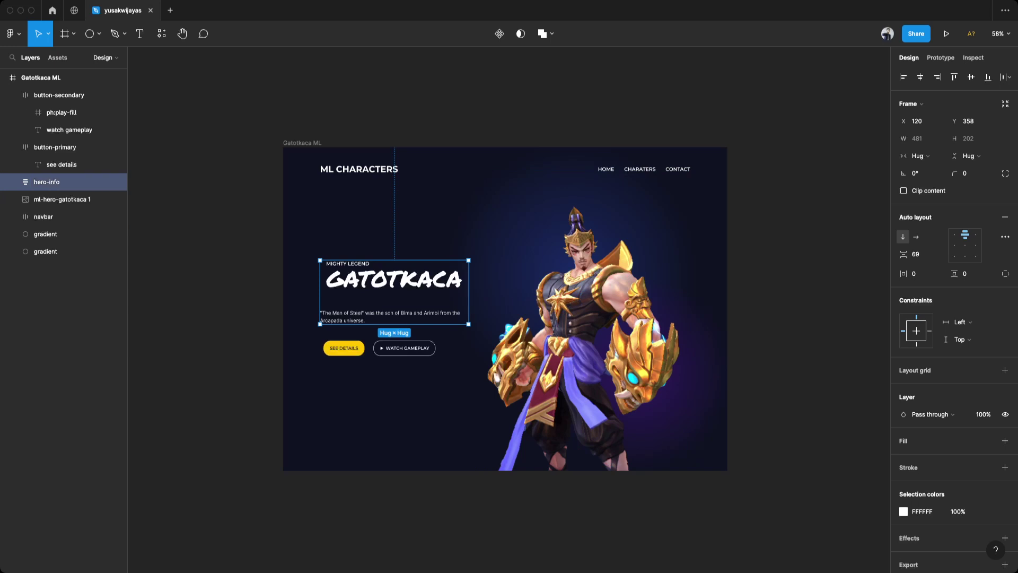
# Set the spacing in hero-info to 24 and align its contents to the top left.
pyautogui.click(918, 255)
pyautogui.write('24')
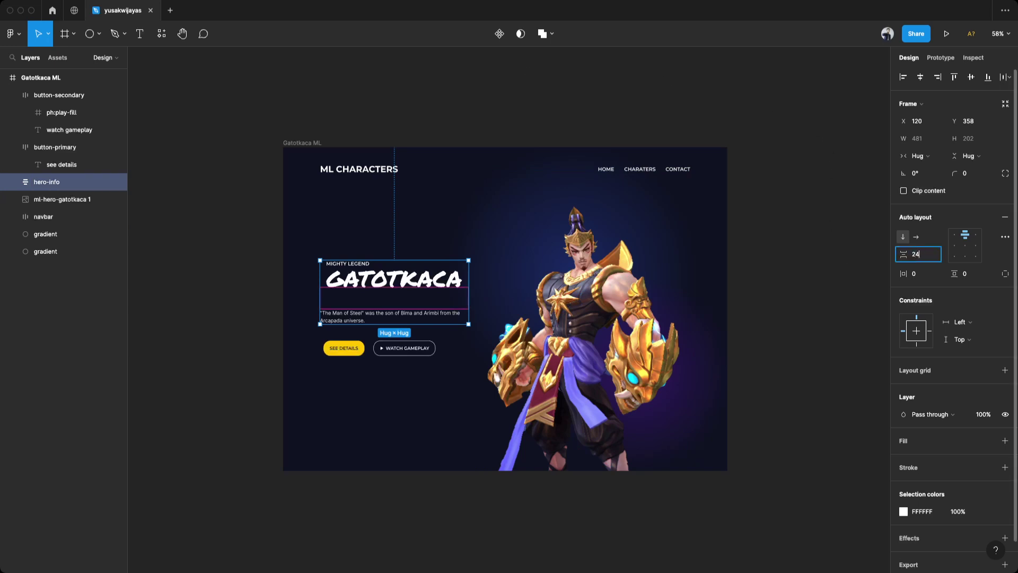
pyautogui.press('Return')
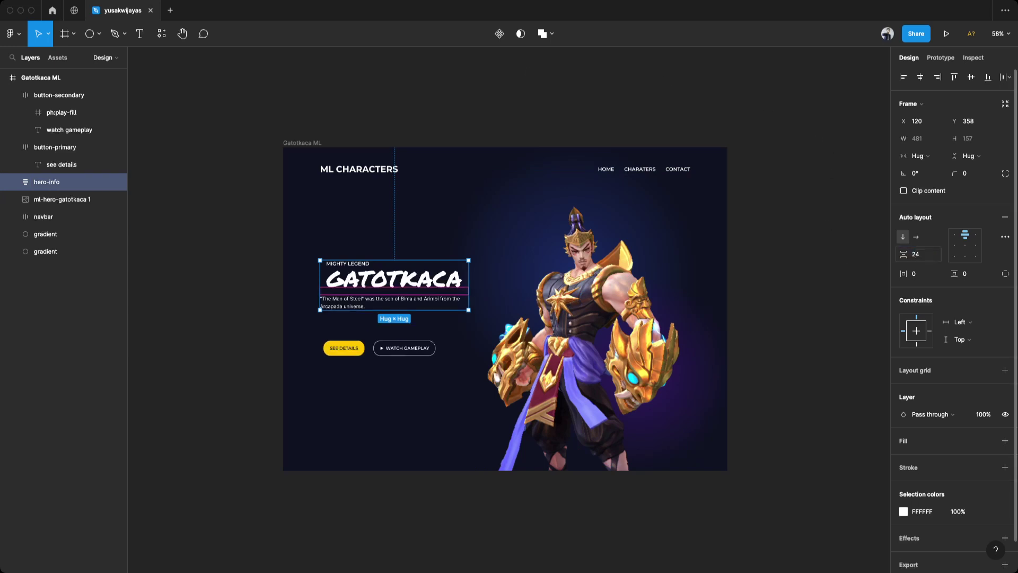
pyautogui.click(956, 237)
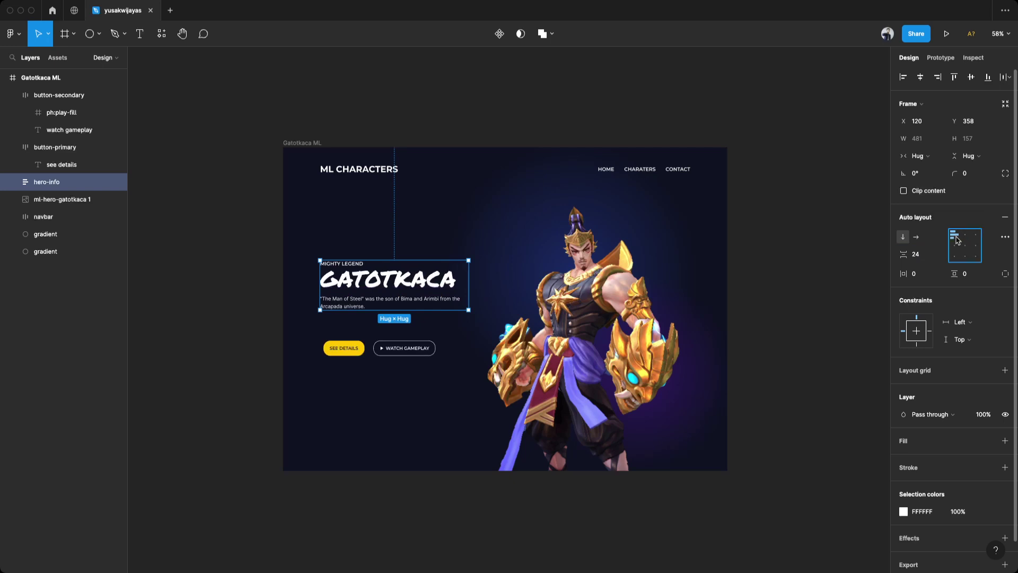
pyautogui.click(258, 293)
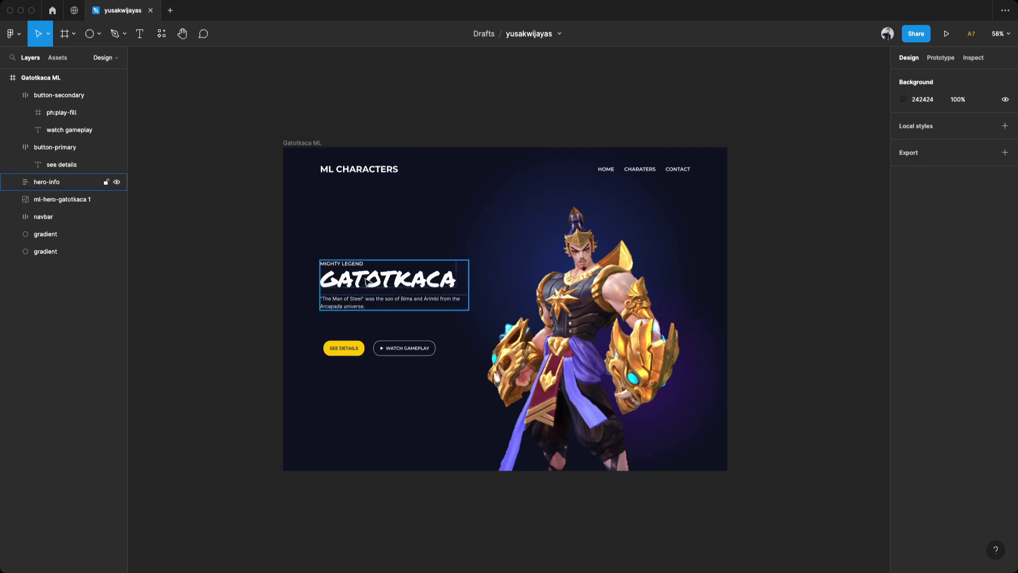
# Wrap button-primary and button-secondary in an auto layout frame named button-row.
pyautogui.click(365, 282)
pyautogui.click(347, 350)
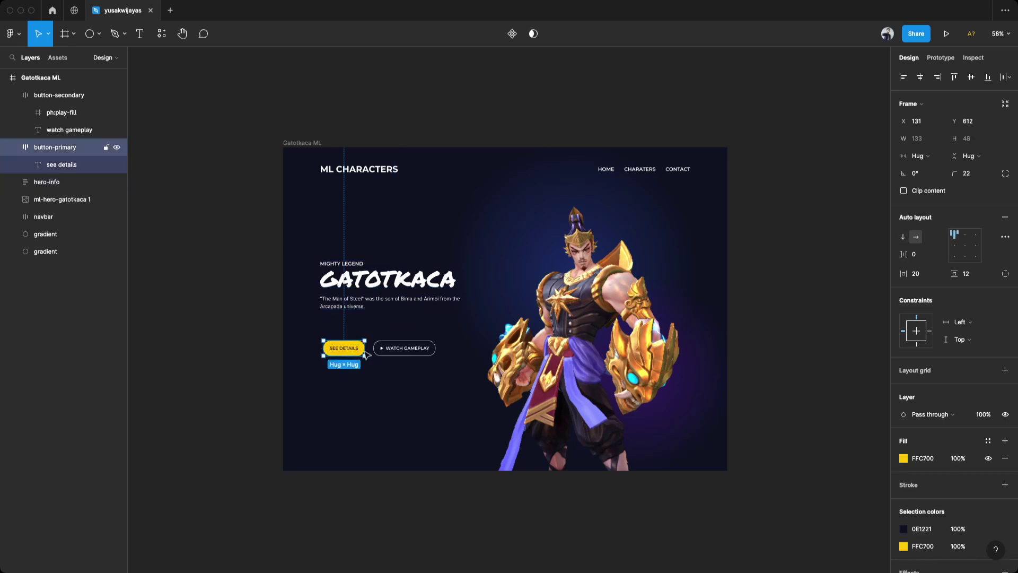
pyautogui.keyDown('shift'); pyautogui.click(414, 352); pyautogui.keyUp('shift')
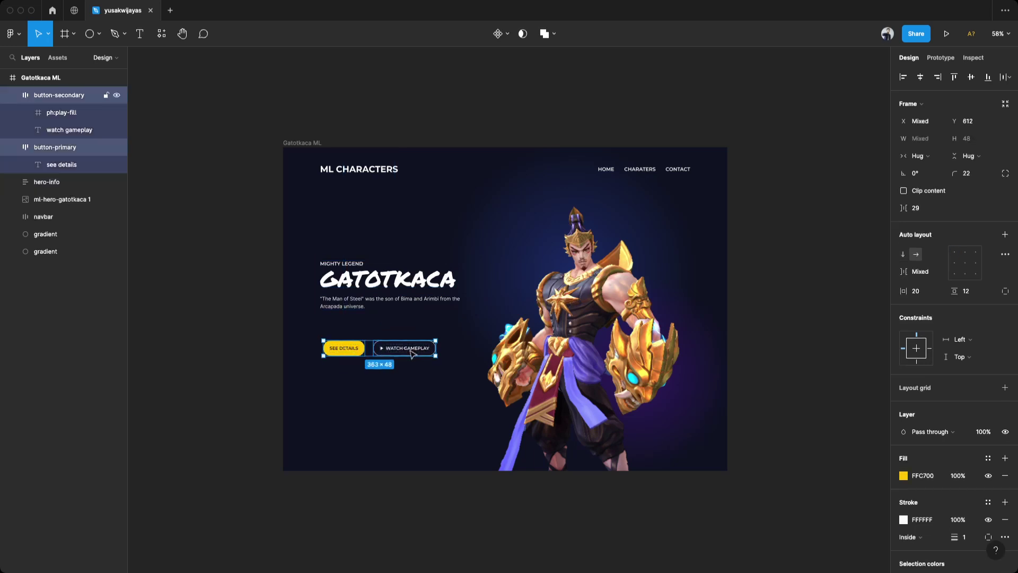
pyautogui.hotkey('shift', 'a')
pyautogui.press('super+r')
pyautogui.write('butto')
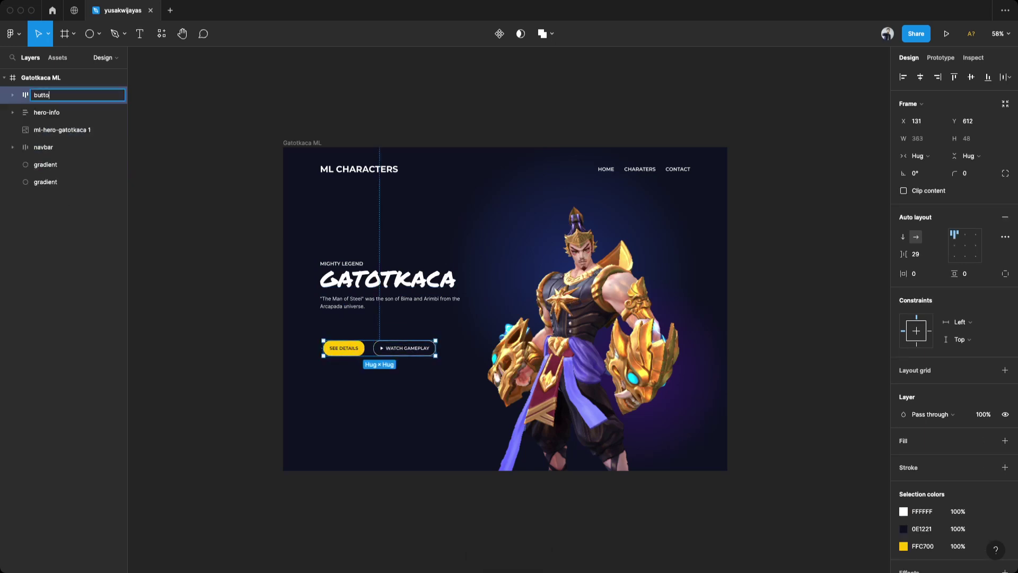
pyautogui.press('Return')
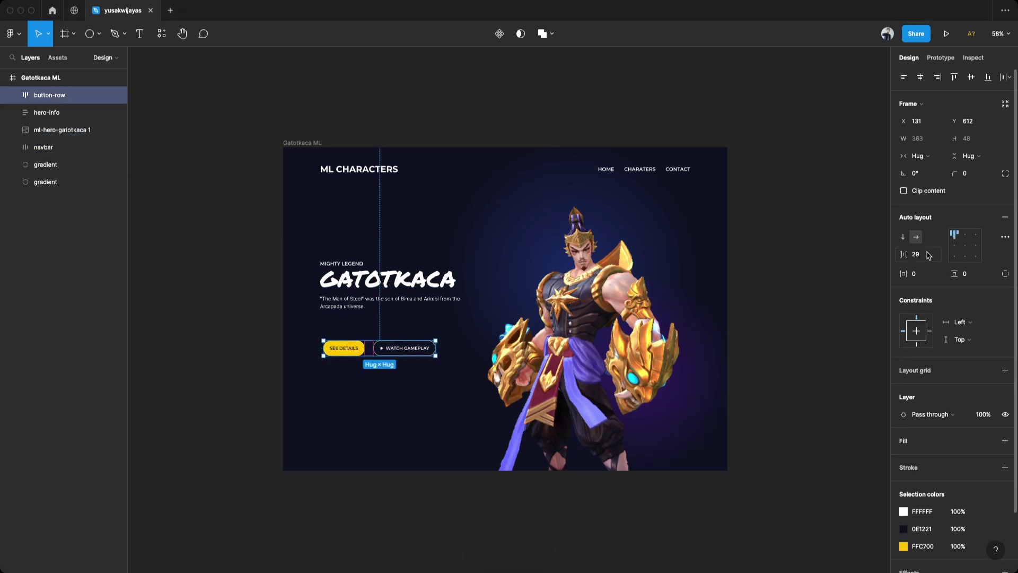
# Set the spacing between the two buttons in button-row to 16.
pyautogui.click(918, 254)
pyautogui.write('16')
pyautogui.press('Return')
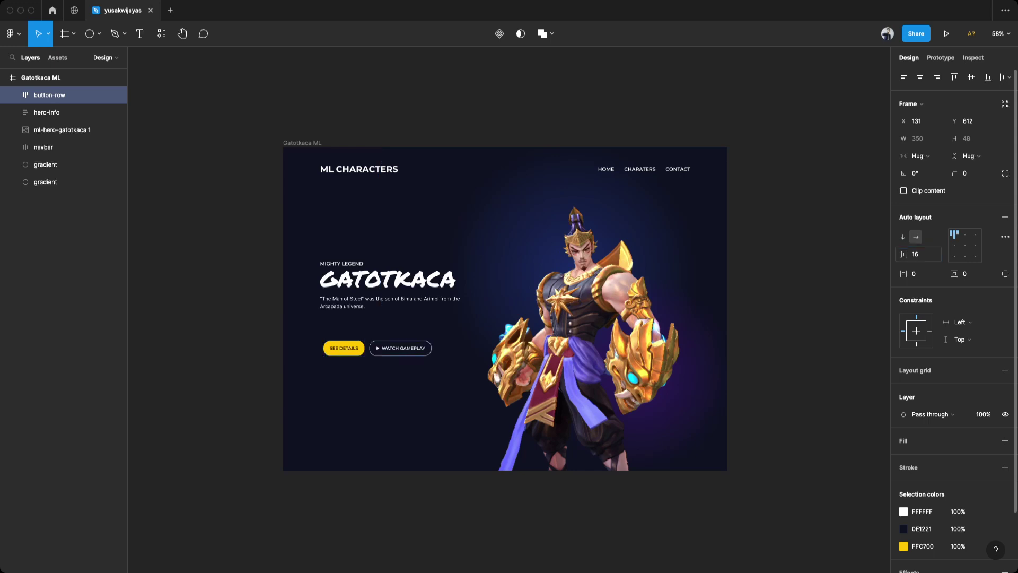
pyautogui.click(252, 306)
# Wrap hero-info and button-row in an auto layout frame named text with 32 spacing.
pyautogui.click(387, 297)
pyautogui.keyDown('shift'); pyautogui.click(366, 352); pyautogui.keyUp('shift')
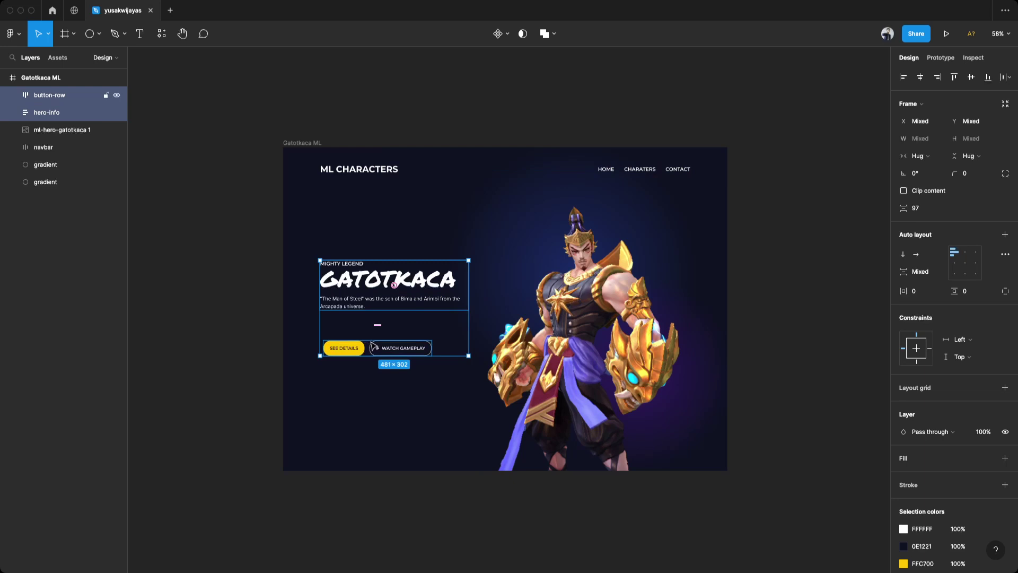
pyautogui.hotkey('shift', 'a')
pyautogui.press('super+r')
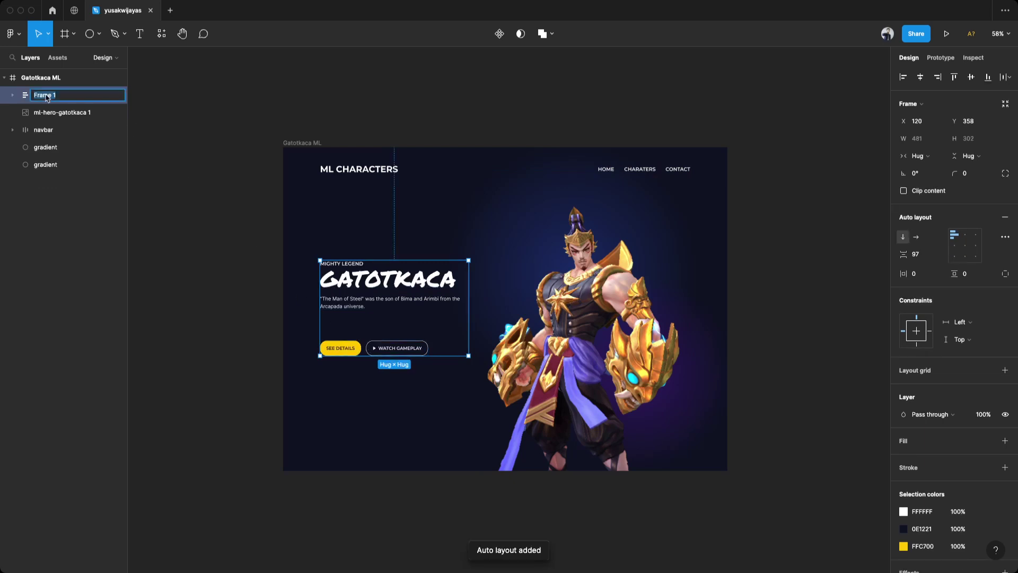
pyautogui.write('Text')
pyautogui.press('Return')
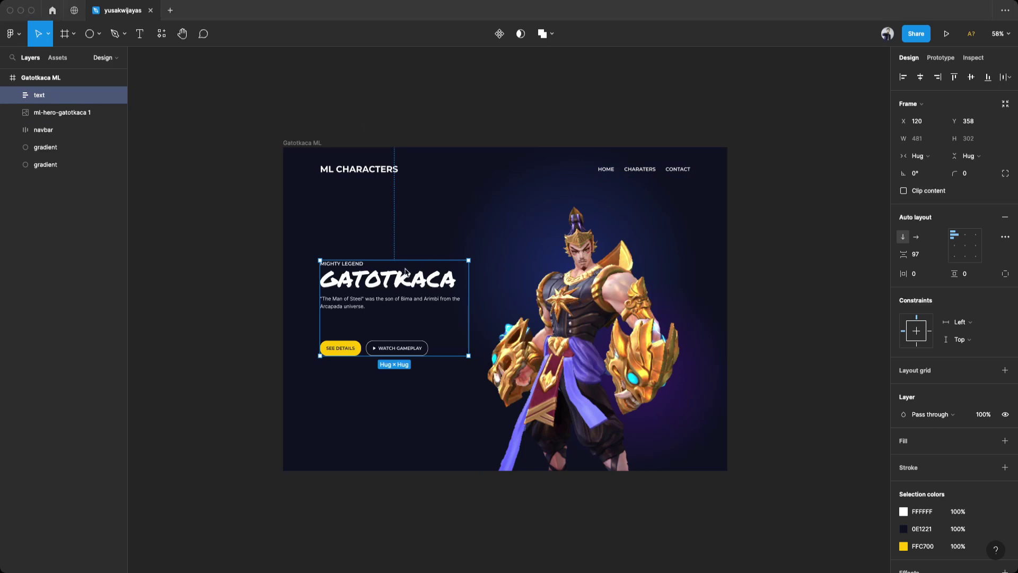
pyautogui.click(920, 257)
pyautogui.press('Escape')
pyautogui.press('Escape')
# Check the left edge of the text frame against the layout grids, and hide the grids again.
pyautogui.hotkey('ctrl', 'g')
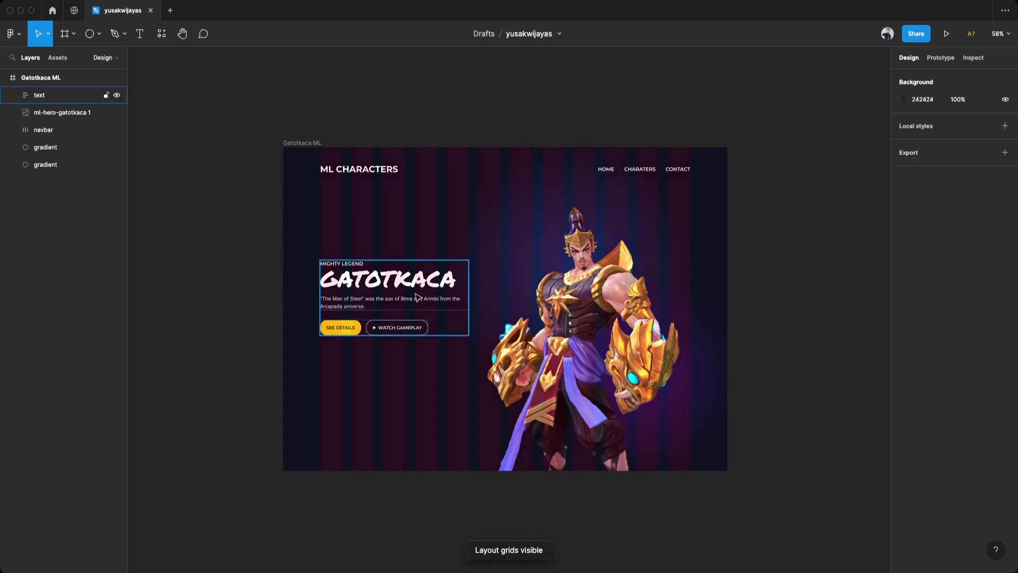
pyautogui.scroll(5, 321, 268)
pyautogui.click(320, 242)
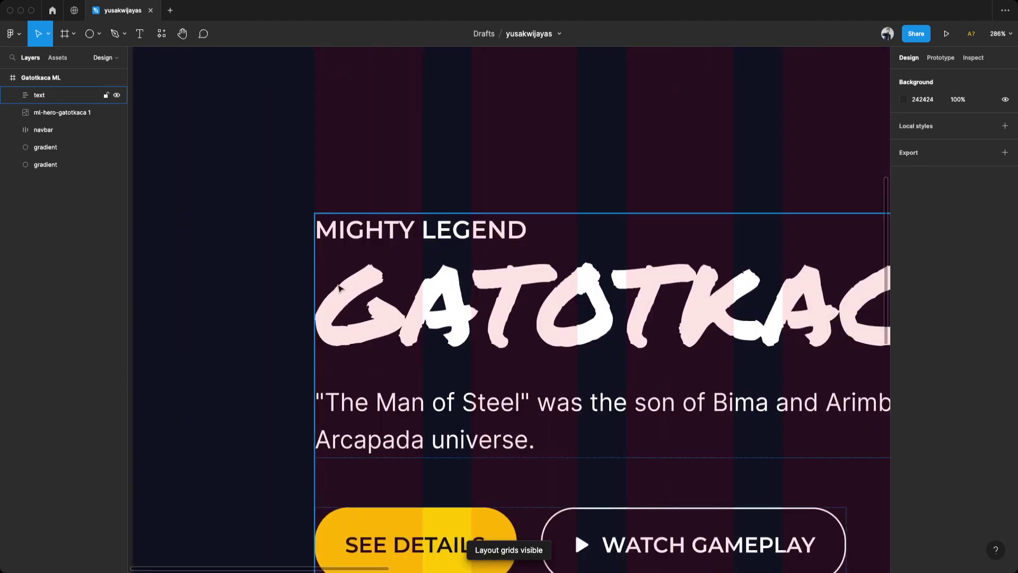
pyautogui.hotkey('shift', '1')
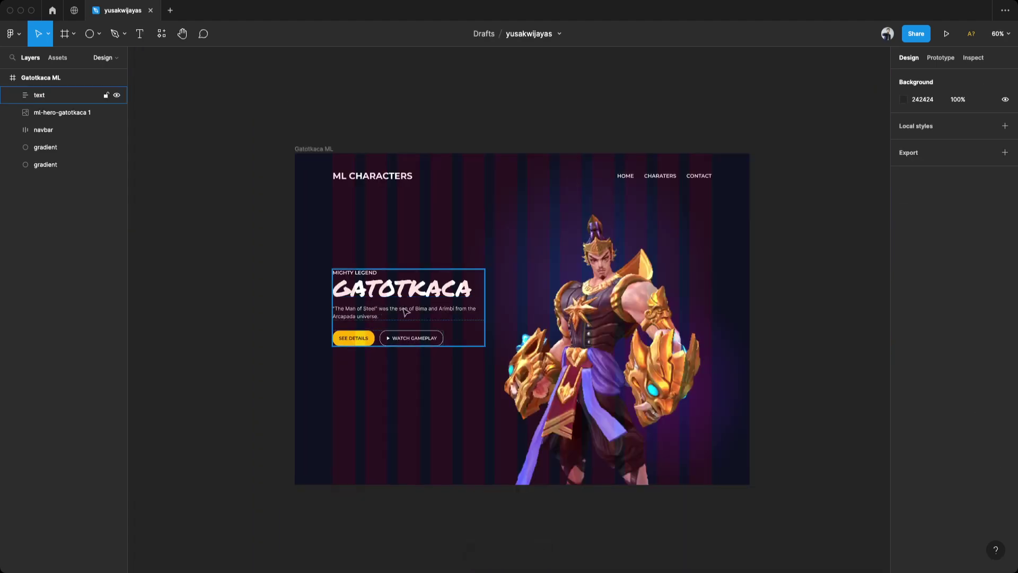
pyautogui.hotkey('ctrl', 'g')
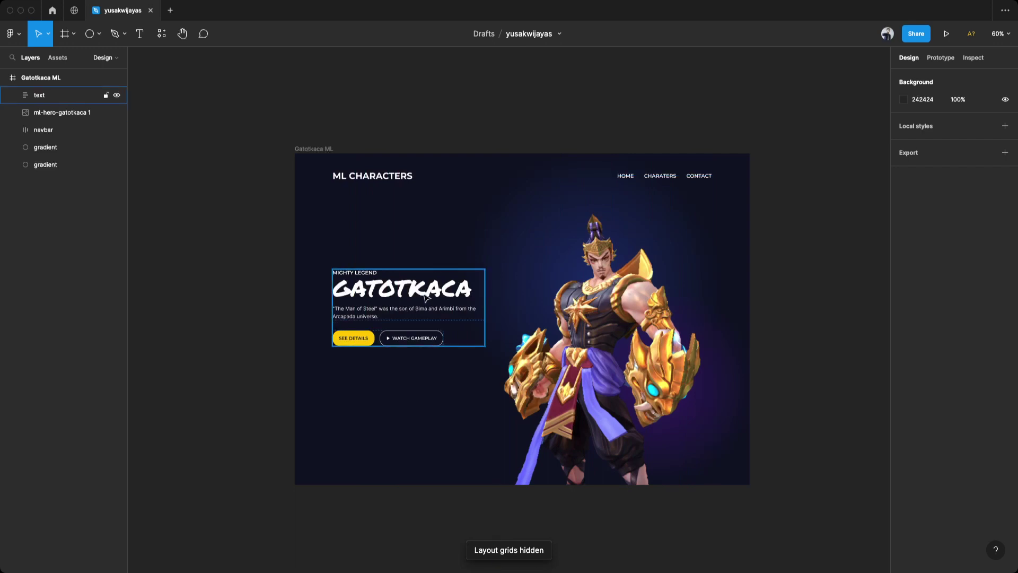
# Align the text frame to the vertical center of the Gatotkaca ML page.
pyautogui.click(425, 298)
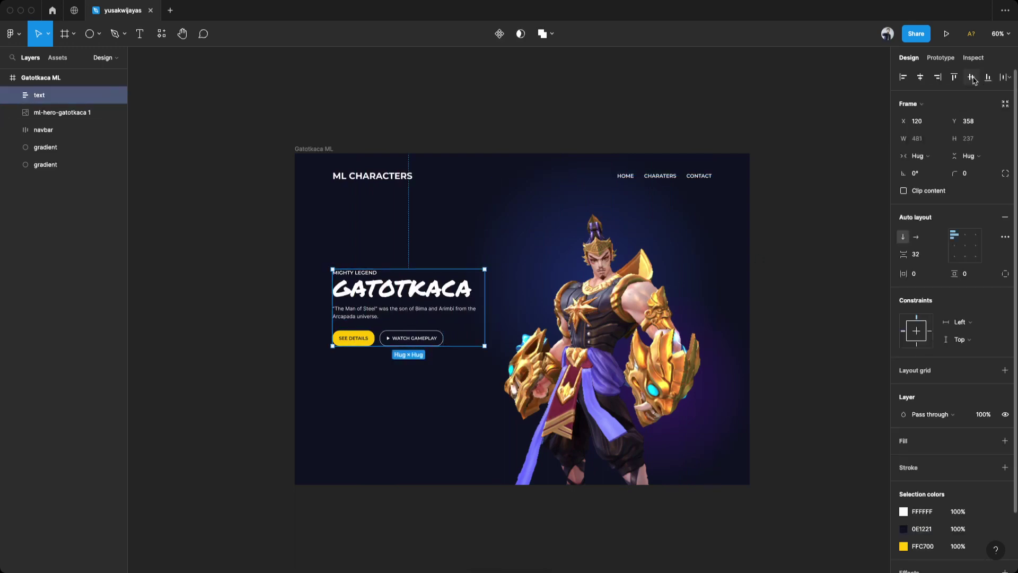
pyautogui.scroll(-3, 584, 265)
# Scale the hero image down proportionally to about 665 × 1182 and move it slightly up and to the right.
pyautogui.scroll(5, 517, 270)
pyautogui.moveTo(435, 156); pyautogui.dragTo(463, 160)
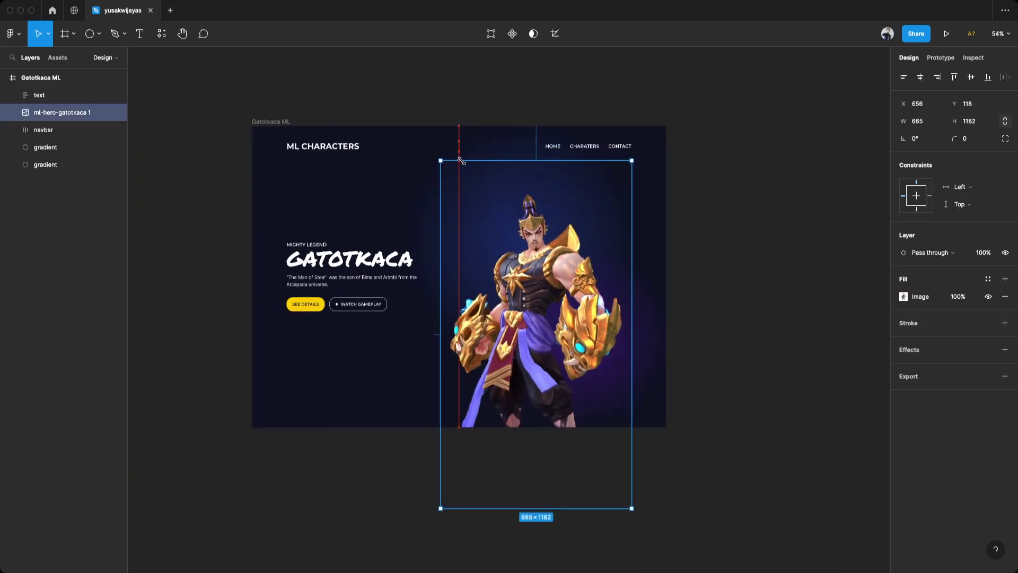
pyautogui.moveTo(534, 234); pyautogui.dragTo(560, 270)
# Shift the text frame slightly right toward the hero image using the layout grids as a guide, and hide the grids.
pyautogui.hotkey('ctrl', 'g')
pyautogui.moveTo(331, 271); pyautogui.dragTo(339, 270)
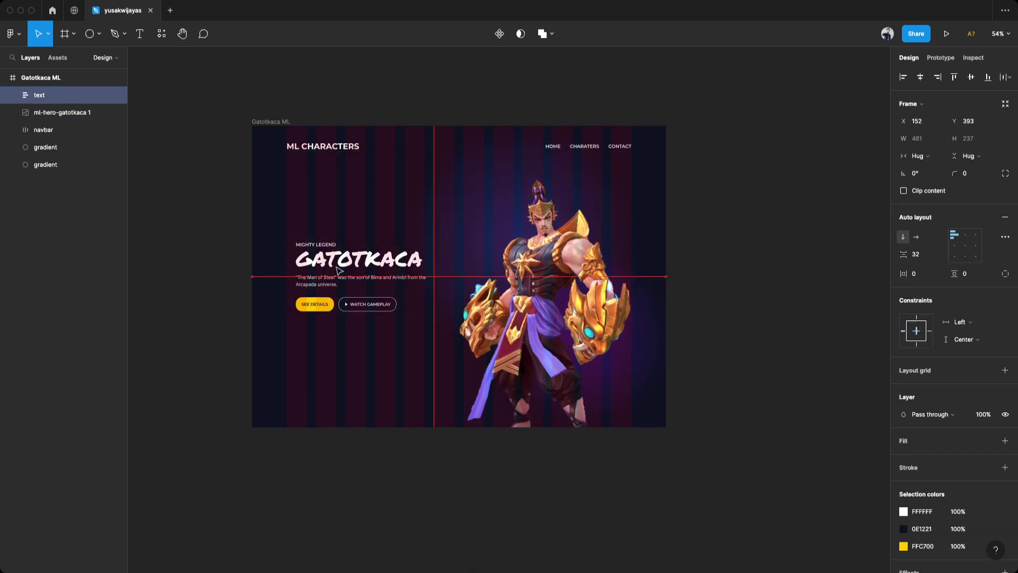
pyautogui.hotkey('ctrl', 'g')
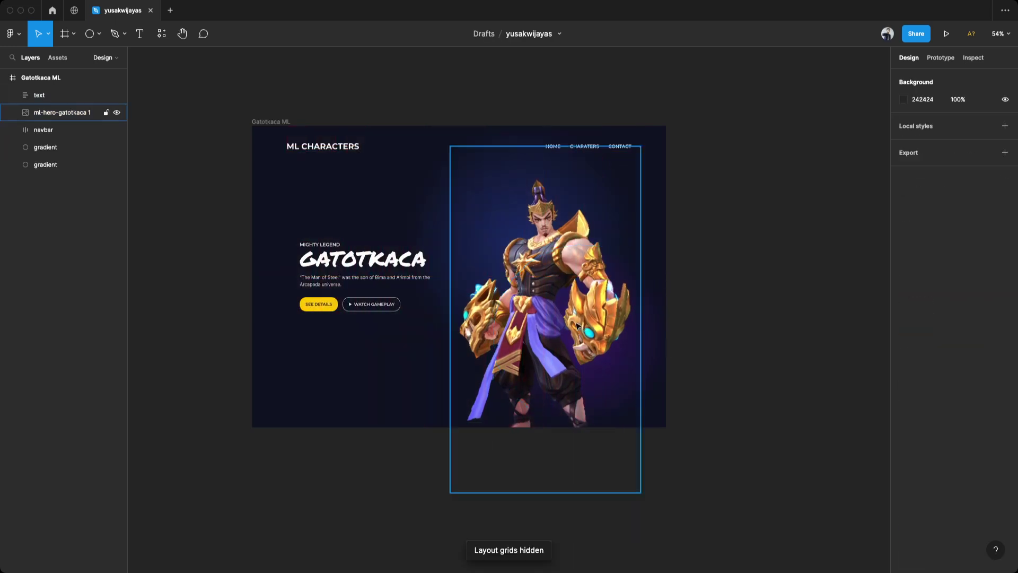
pyautogui.scroll(-5, 577, 323)
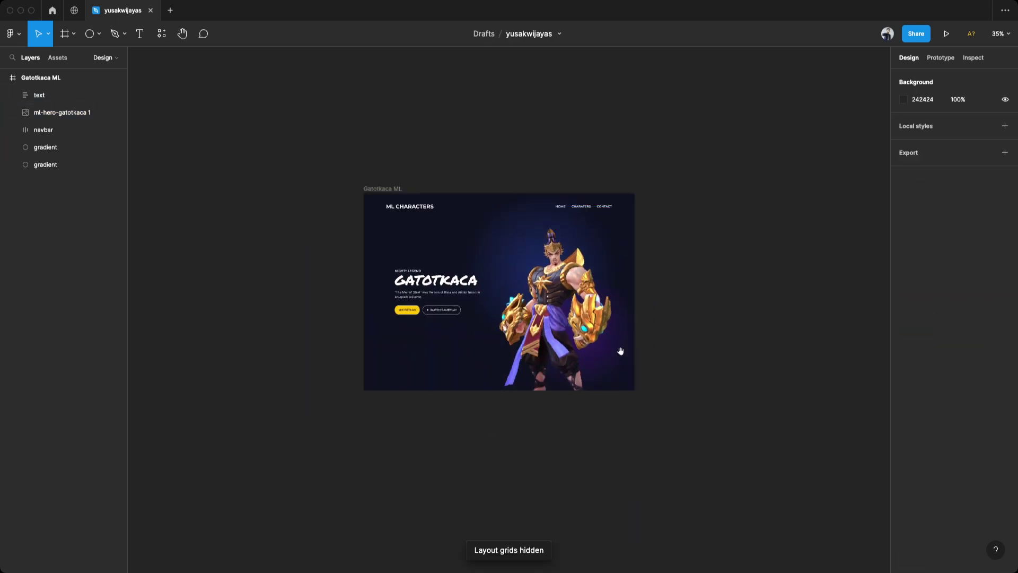
pyautogui.moveTo(612, 352); pyautogui.dragTo(594, 330)
pyautogui.click(595, 330)
pyautogui.click(661, 261)
pyautogui.scroll(3, 633, 339)
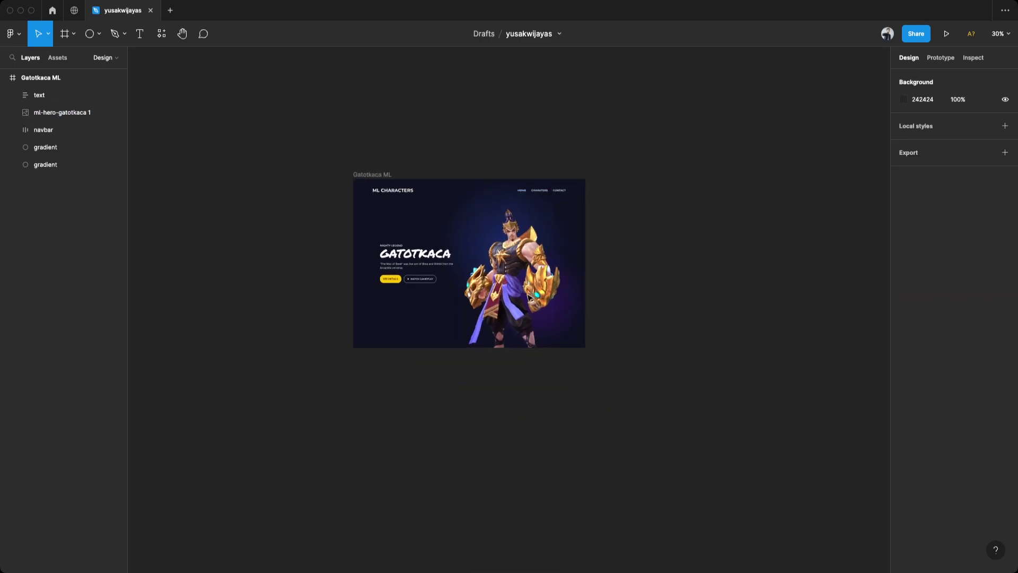
pyautogui.moveTo(489, 285); pyautogui.dragTo(514, 307)
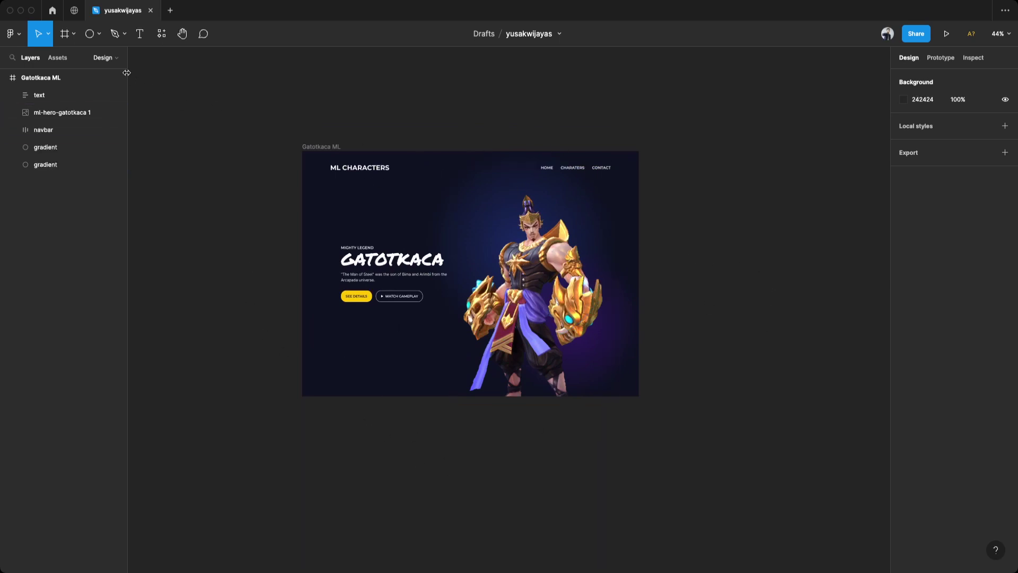
# Draw a 100 × 1024 vertical rectangle spanning the full page height just right of the page's center.
pyautogui.click(99, 34)
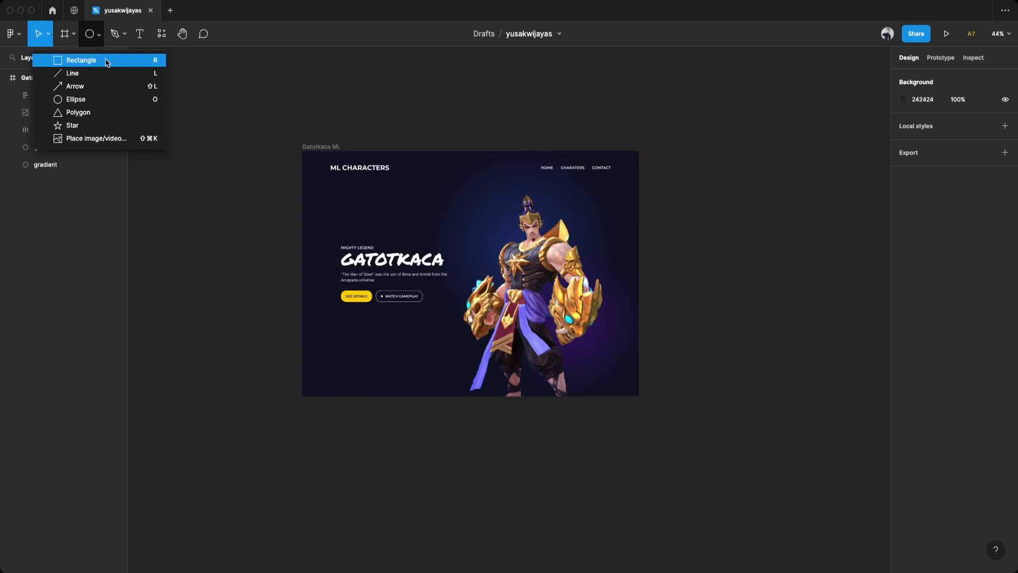
pyautogui.click(107, 63)
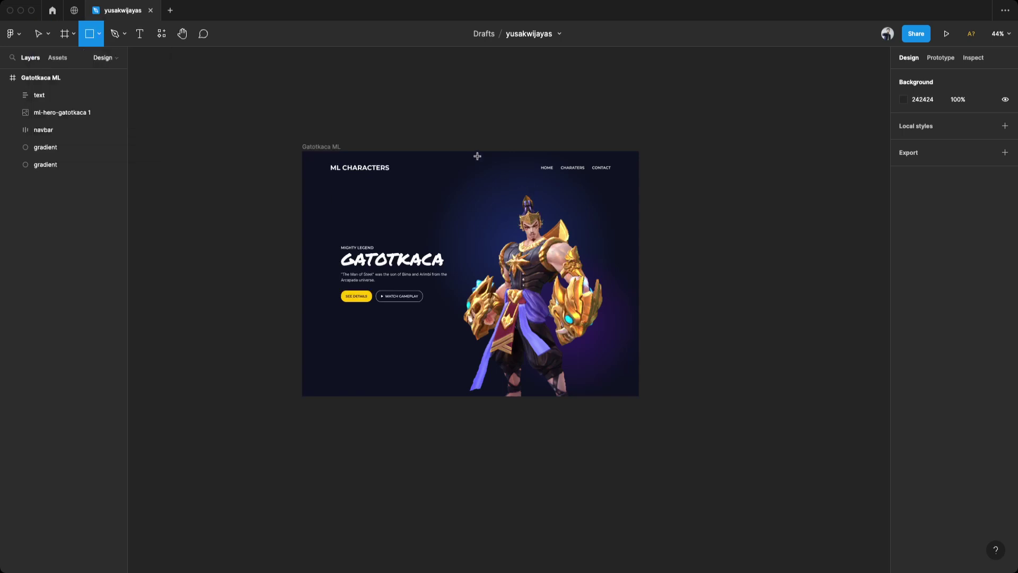
pyautogui.moveTo(477, 152)
pyautogui.mouseDown()
pyautogui.moveTo(498, 228)
pyautogui.moveTo(500, 396)
pyautogui.mouseUp()
# Fill the tall rectangle with white (FFFFFF) and set its layer blend mode to Overlay.
pyautogui.click(904, 297)
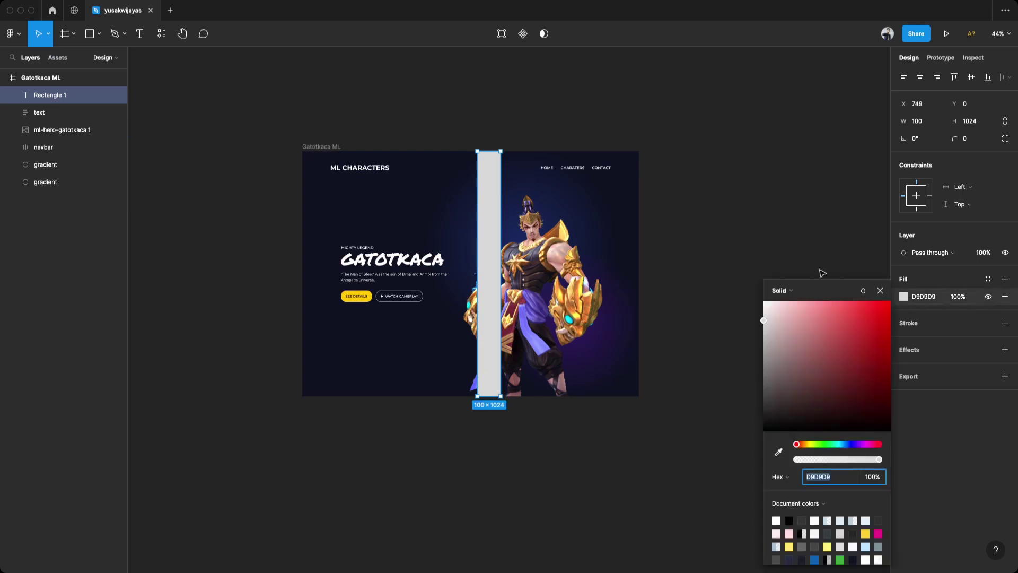
pyautogui.moveTo(808, 315); pyautogui.dragTo(736, 287)
pyautogui.click(948, 253)
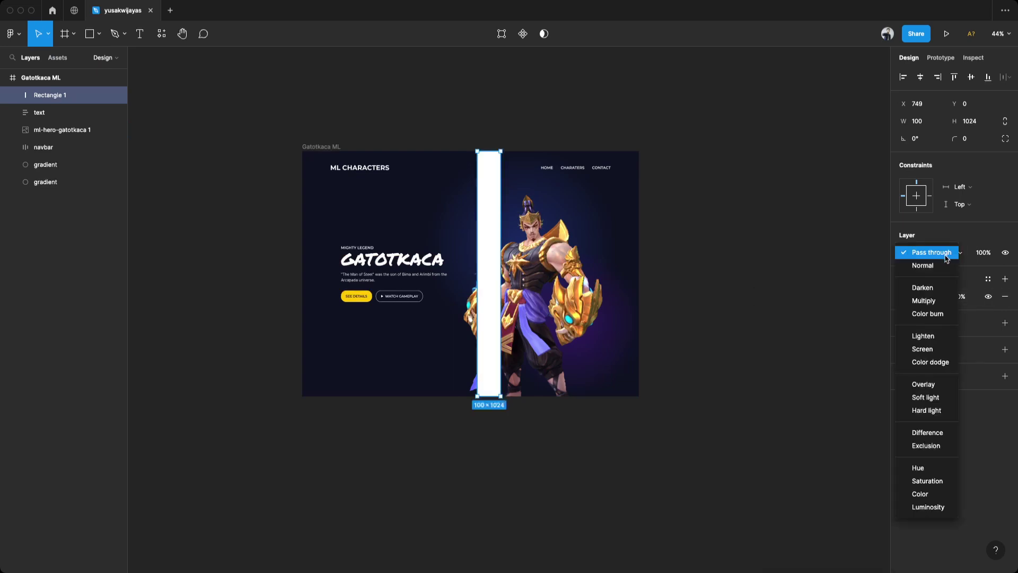
pyautogui.click(933, 385)
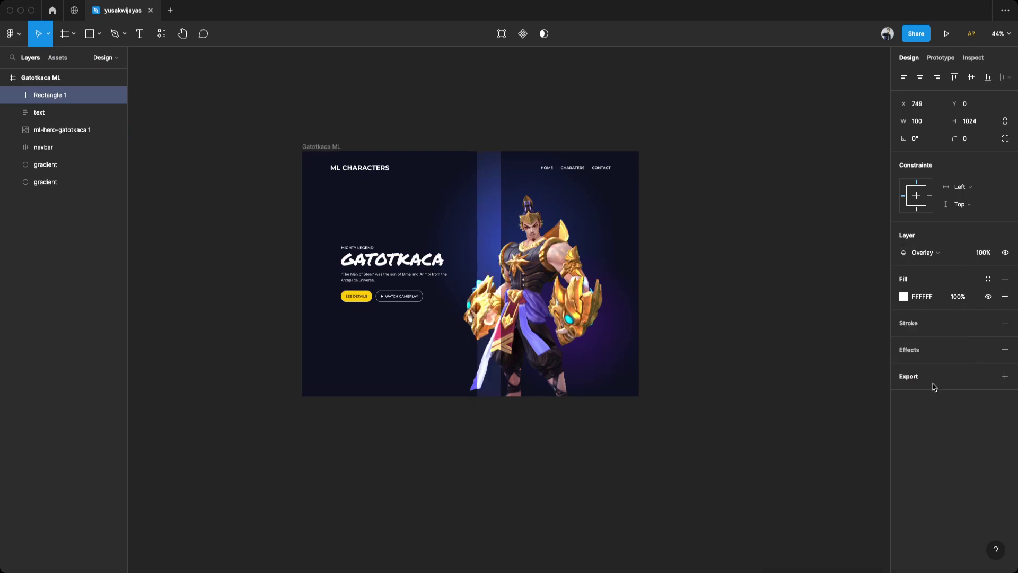
# Rename the rectangle layer "shine" and place it directly below the navbar in the layer order.
pyautogui.doubleClick(68, 101)
pyautogui.write('shine')
pyautogui.press('Return')
pyautogui.moveTo(63, 98); pyautogui.dragTo(61, 159)
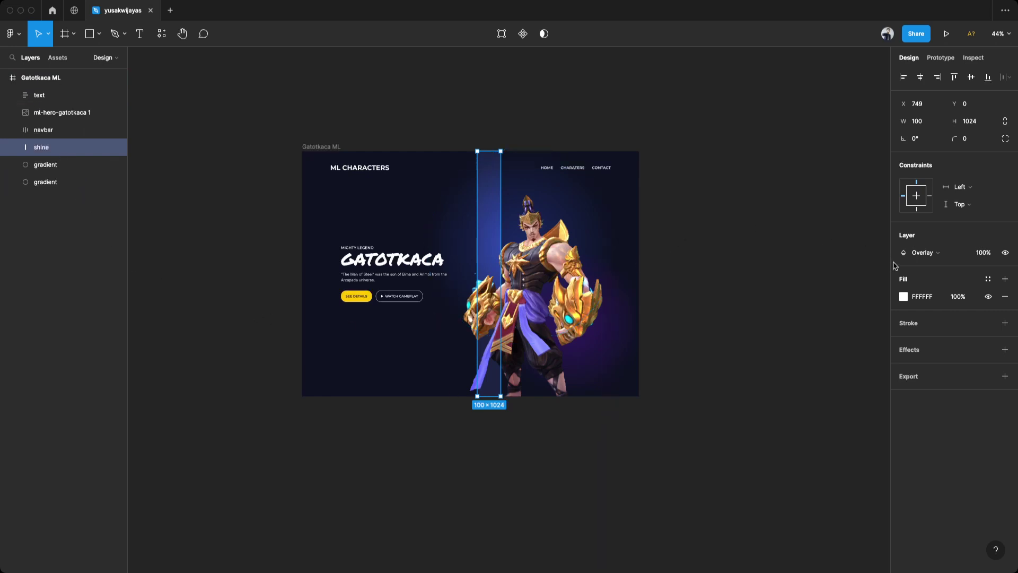
# Try opacities of 20% and 10% on the shine strip, and settle on 20%.
pyautogui.press('2')
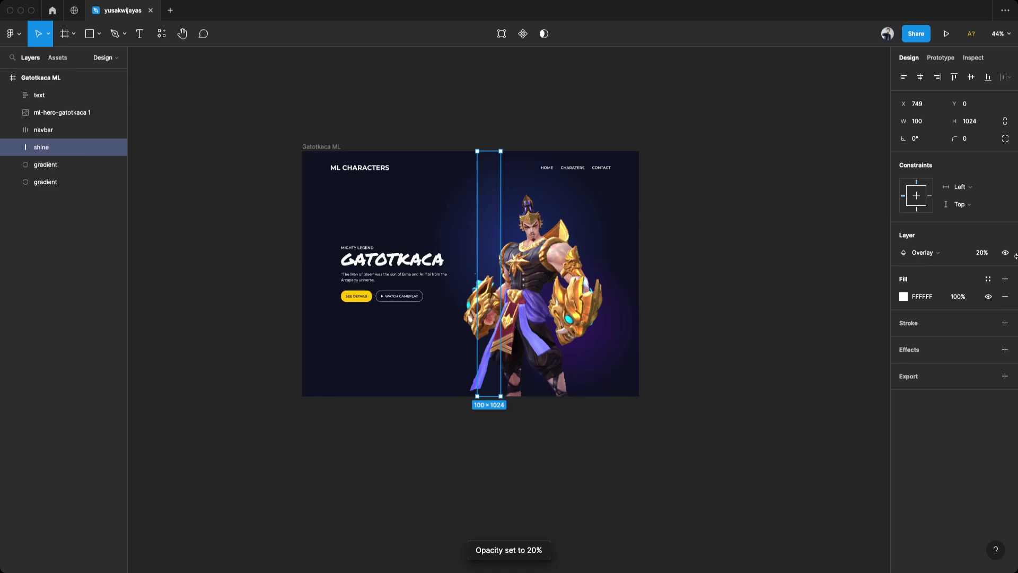
pyautogui.press('1')
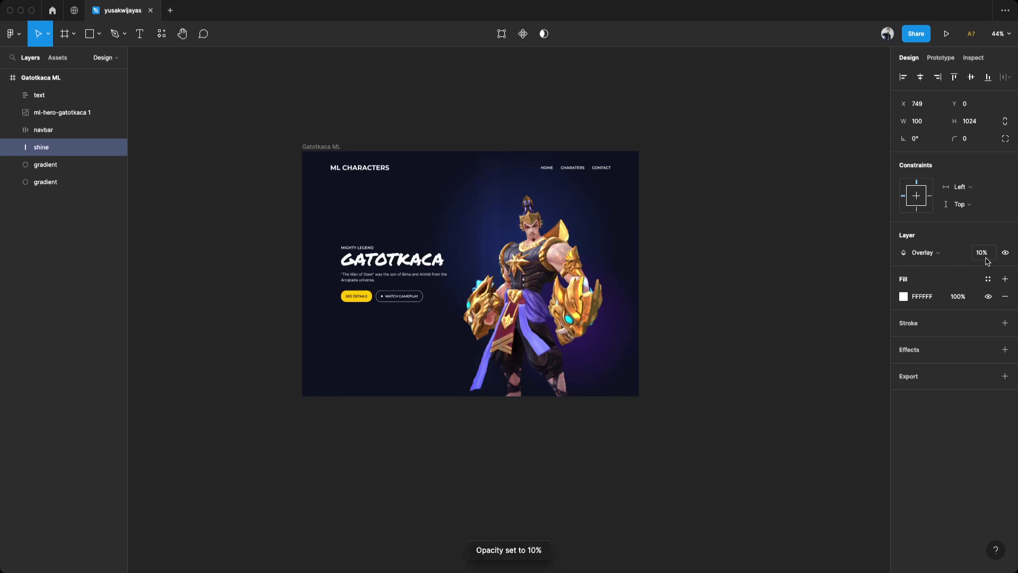
pyautogui.press('2')
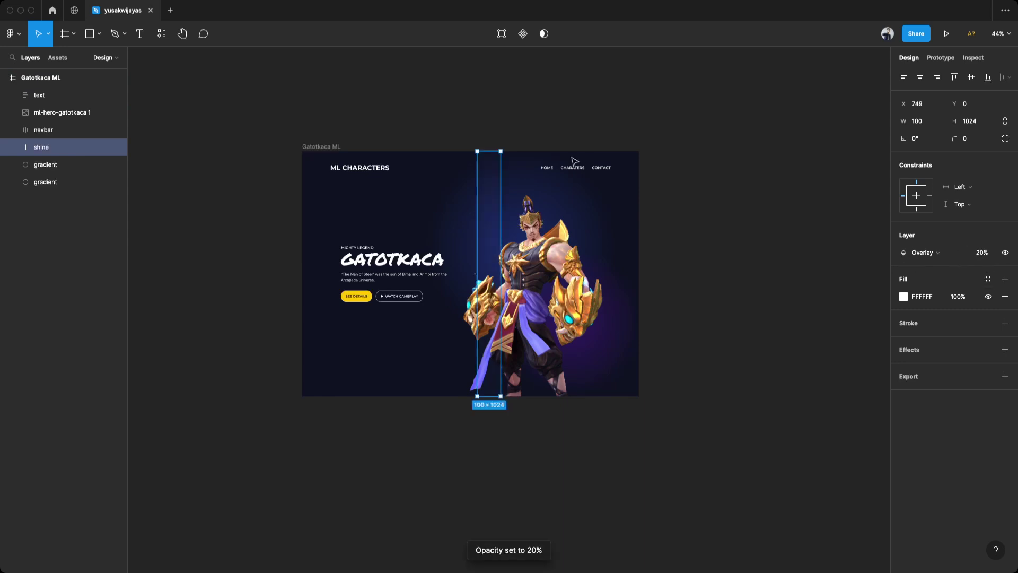
pyautogui.click(494, 166)
pyautogui.click(495, 208)
pyautogui.click(496, 144)
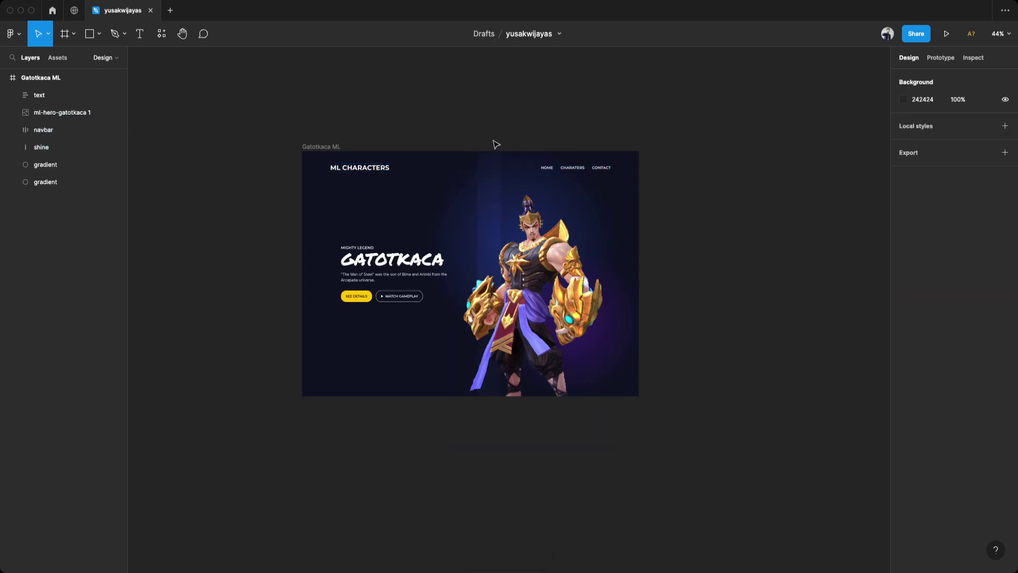
# Duplicate the shine strip to X 809 and scale the copy down proportionally to about 74 × 805 at Y 106.
pyautogui.click(485, 204)
pyautogui.click(477, 175)
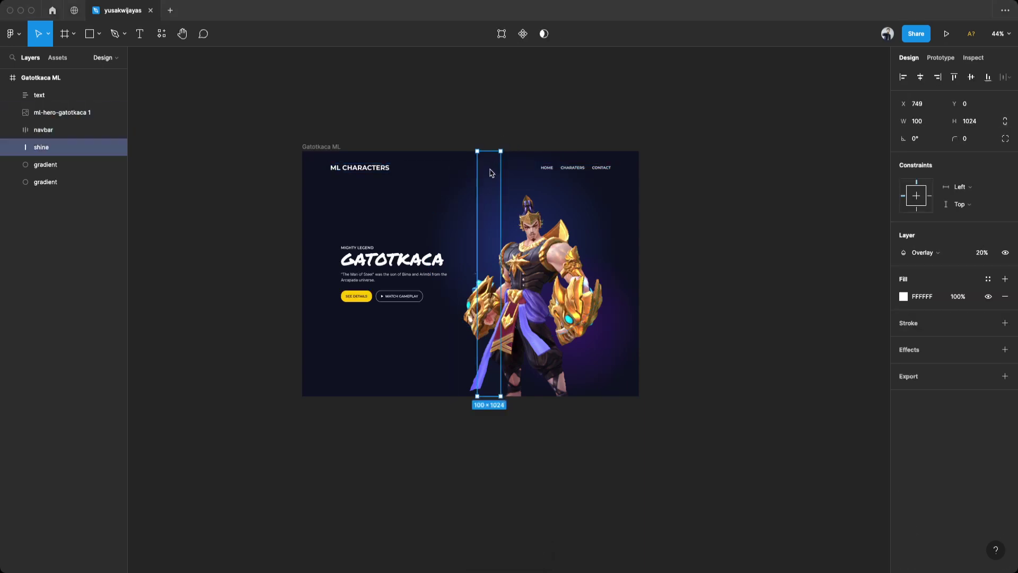
pyautogui.moveTo(491, 173); pyautogui.dragTo(513, 160)
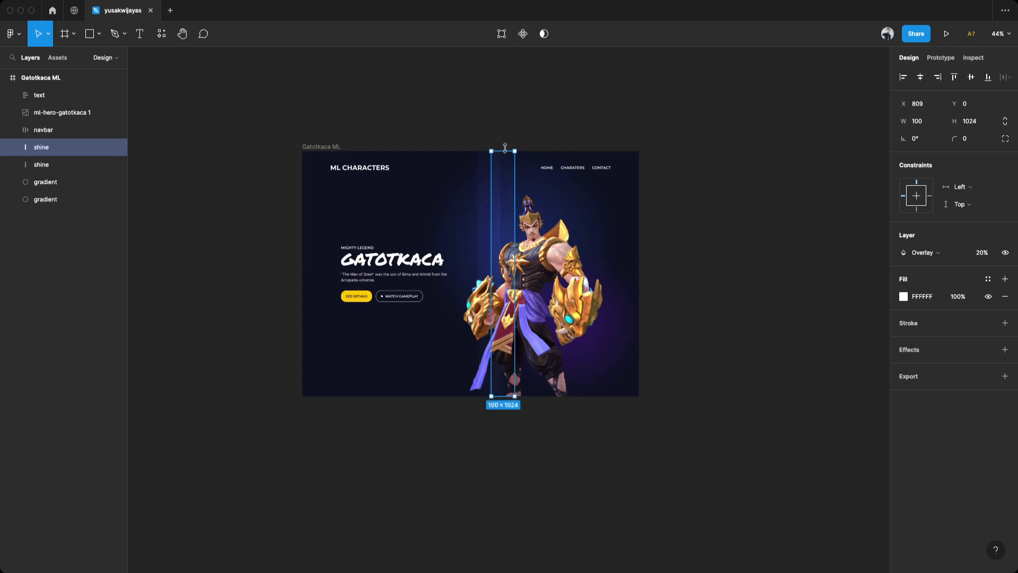
pyautogui.moveTo(504, 152); pyautogui.dragTo(508, 189)
pyautogui.moveTo(498, 395); pyautogui.dragTo(500, 369)
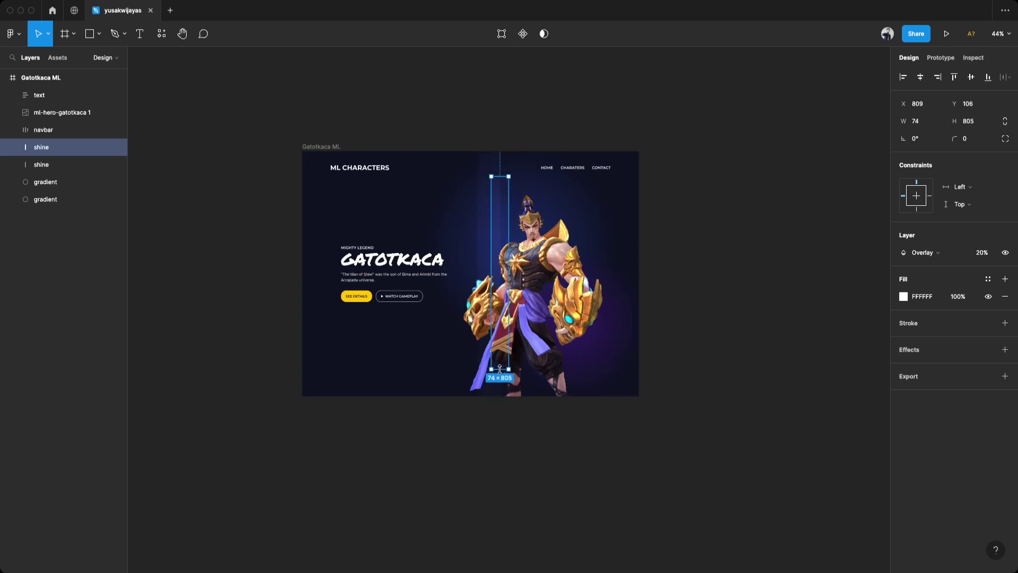
# Duplicate the smaller strip to X 846, stretch the copy from the page top to 1093 high, and set its opacity to 10%.
pyautogui.moveTo(501, 195); pyautogui.dragTo(513, 152)
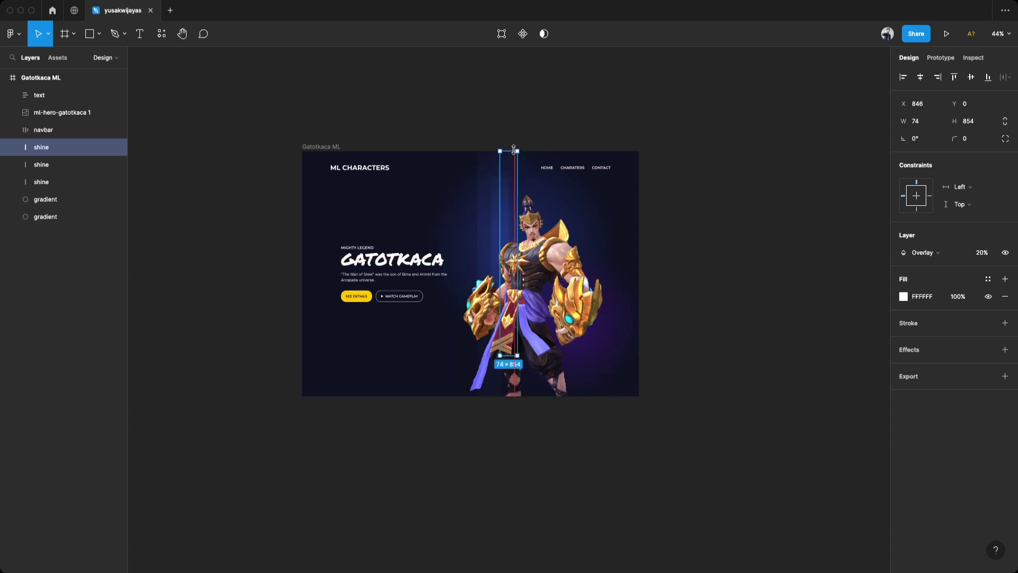
pyautogui.moveTo(509, 355); pyautogui.dragTo(510, 412)
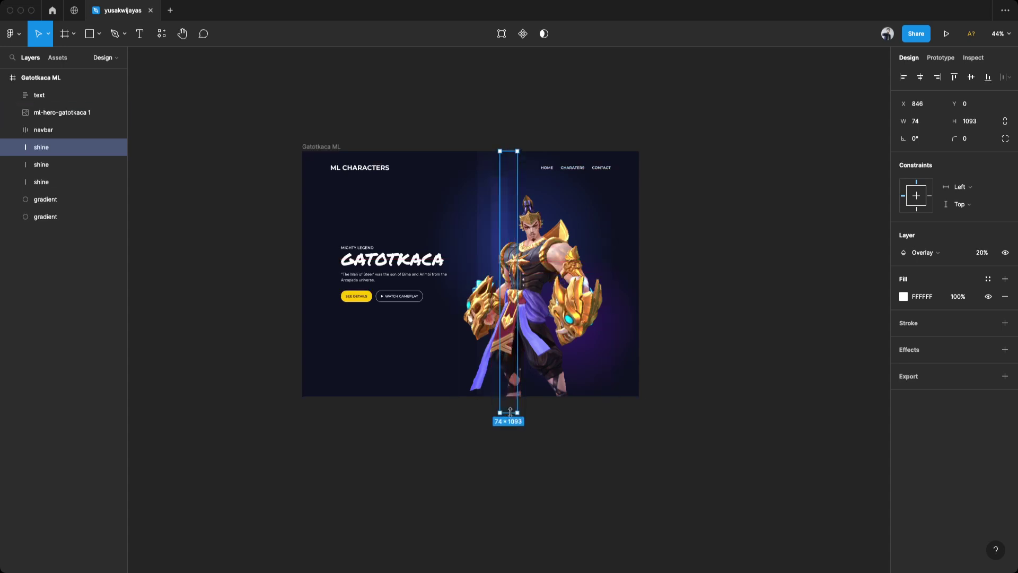
pyautogui.press('1')
pyautogui.press('Escape')
# Reposition the 10% opacity shine strip to X 849, Y 35, so it starts slightly below the page top.
pyautogui.scroll(8, 516, 189)
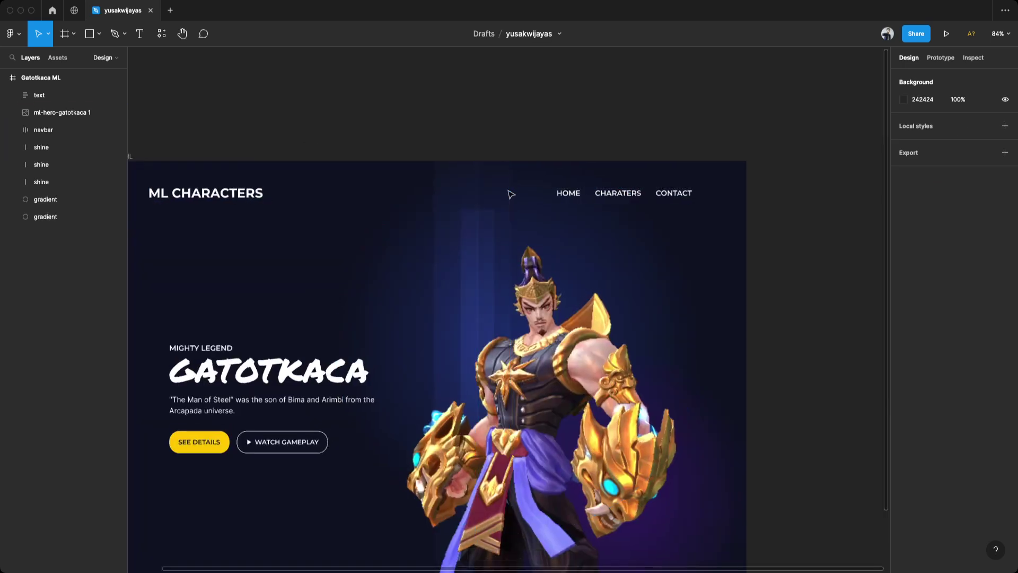
pyautogui.click(491, 192)
pyautogui.click(495, 180)
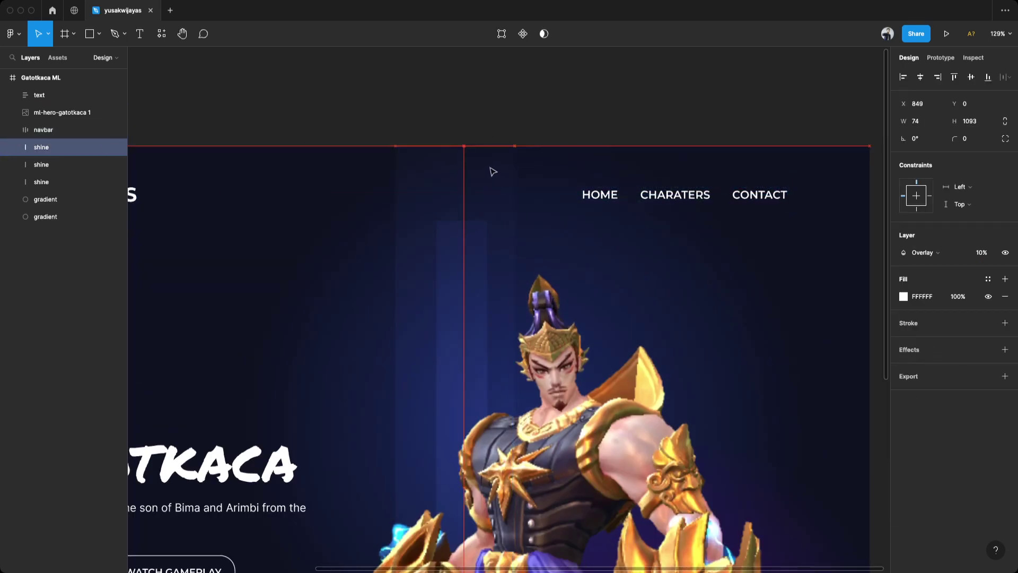
pyautogui.click(496, 109)
pyautogui.scroll(-7, 498, 109)
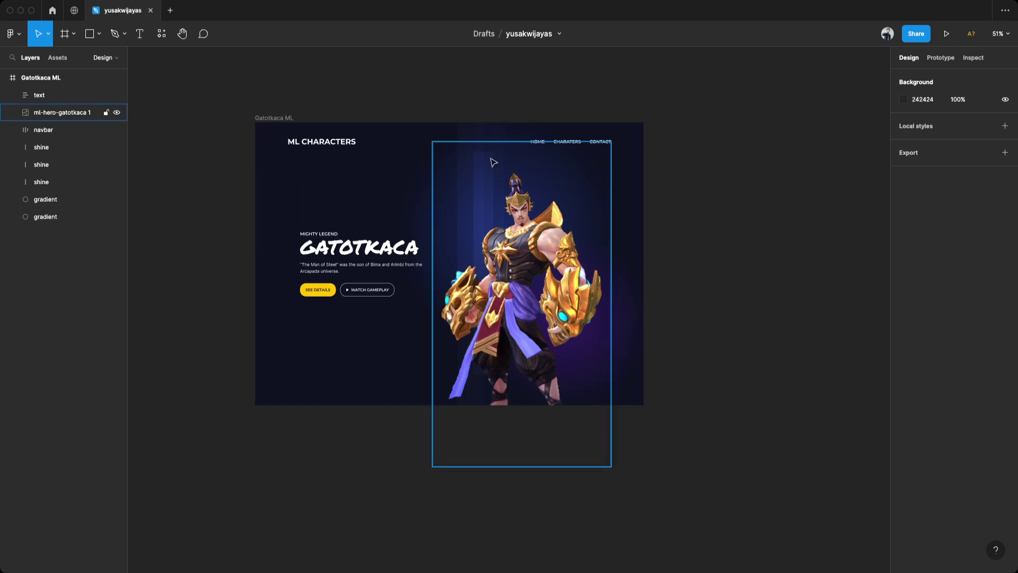
pyautogui.click(496, 139)
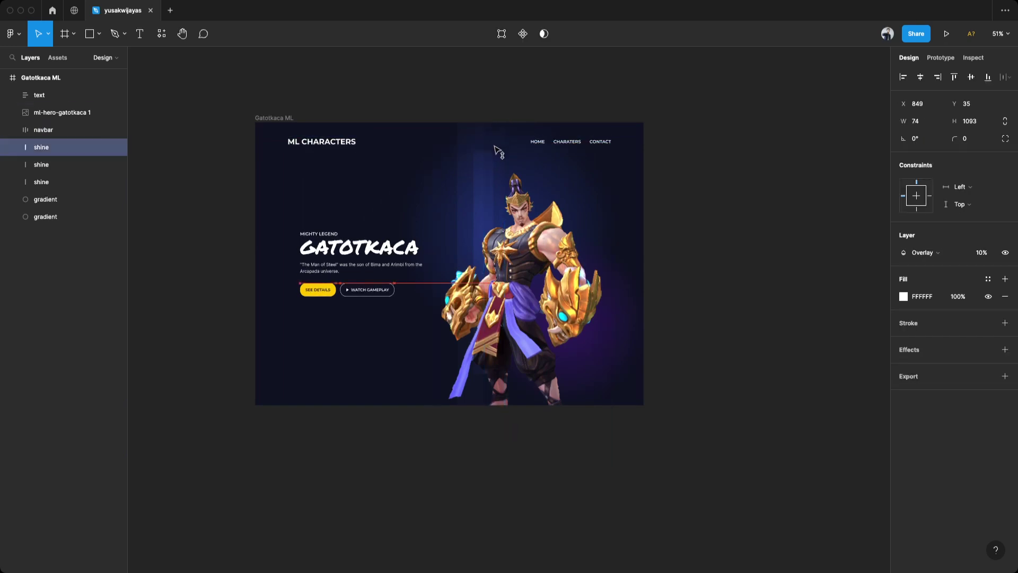
pyautogui.click(505, 100)
pyautogui.scroll(5, 498, 96)
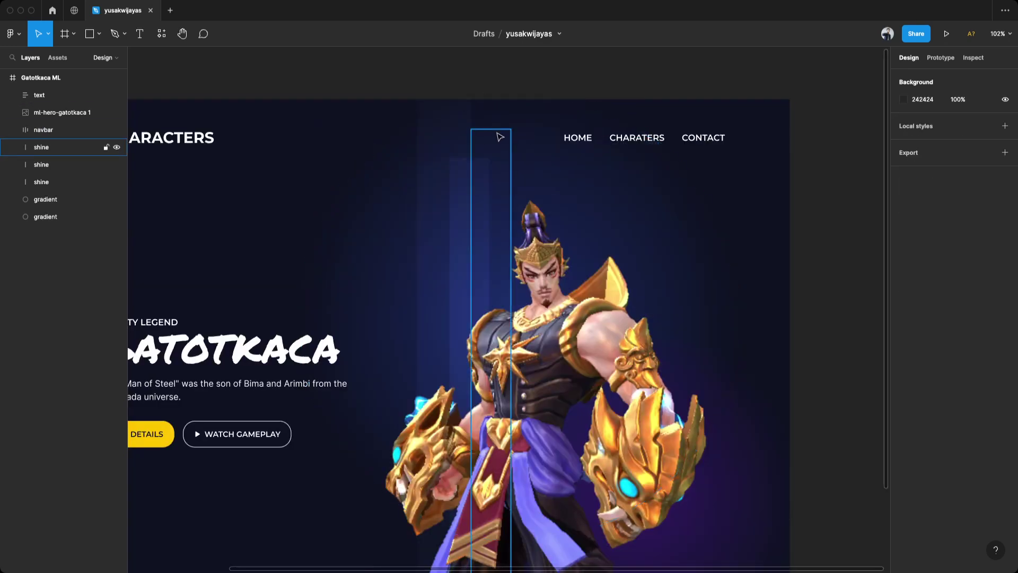
pyautogui.scroll(-5, 497, 95)
pyautogui.scroll(4, 488, 98)
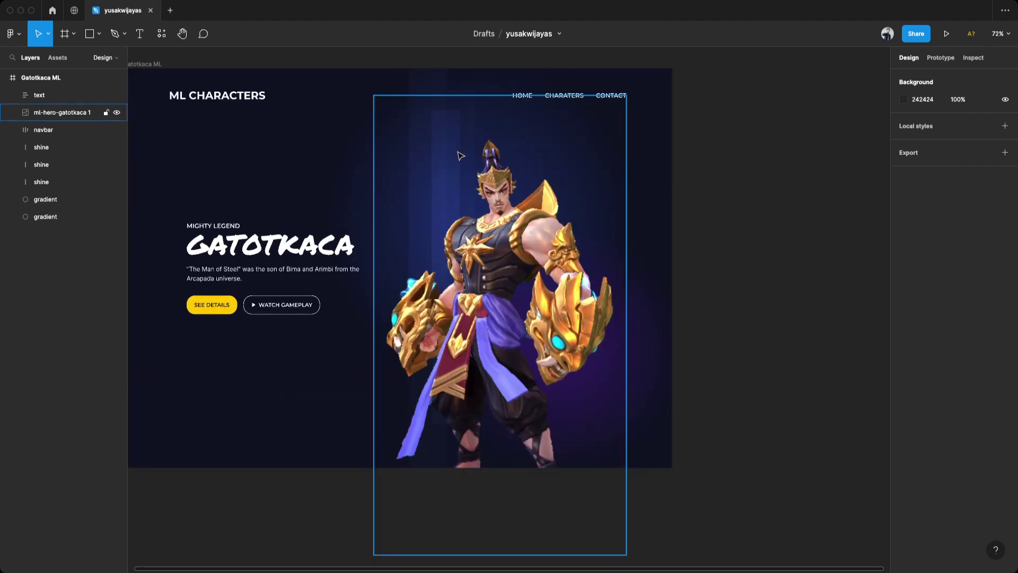
# Group the three shine strips and name the group "shines".
pyautogui.click(421, 85)
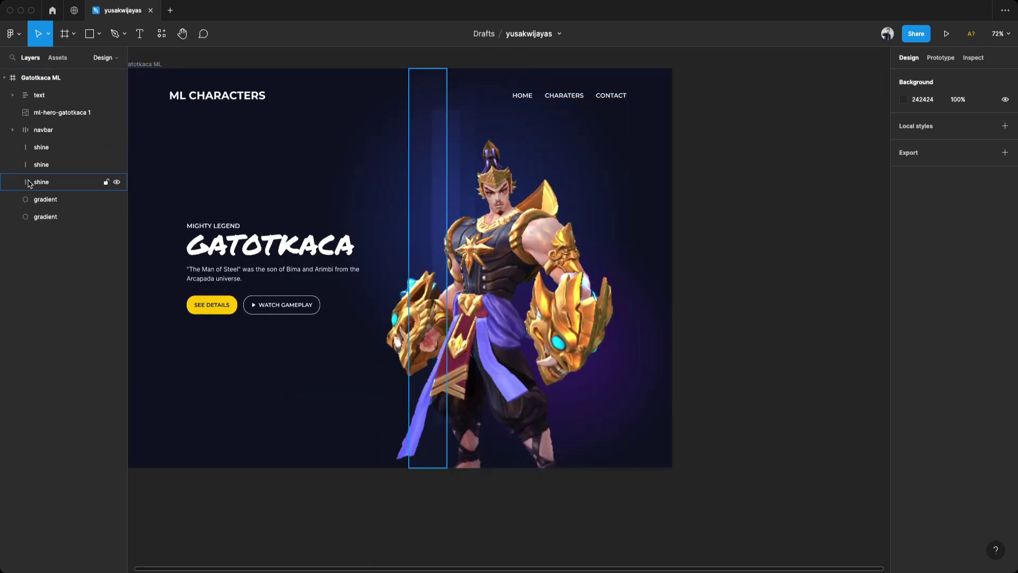
pyautogui.keyDown('shift'); pyautogui.click(51, 156); pyautogui.keyUp('shift')
pyautogui.scroll(-4, 407, 235)
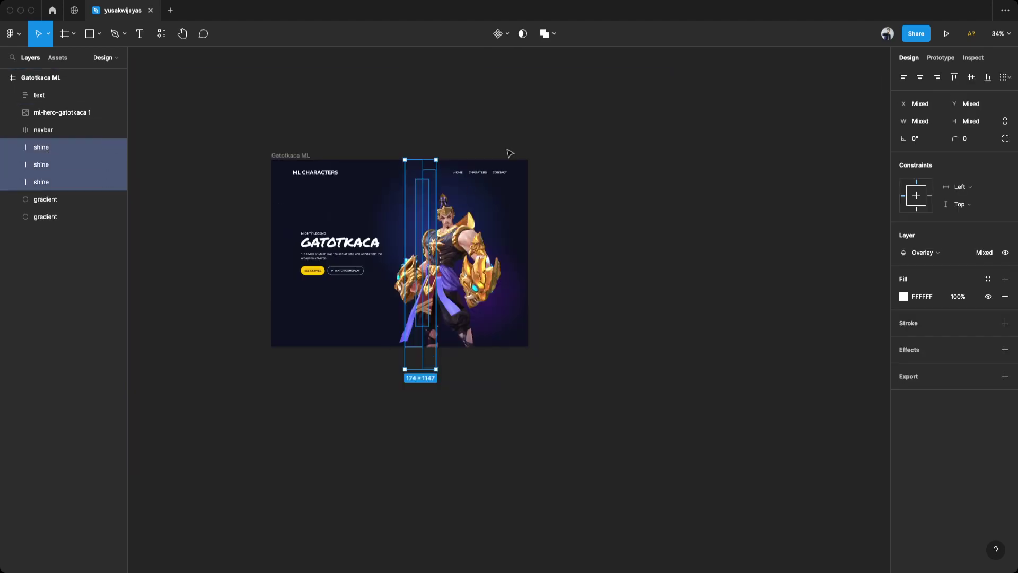
pyautogui.press('super+g')
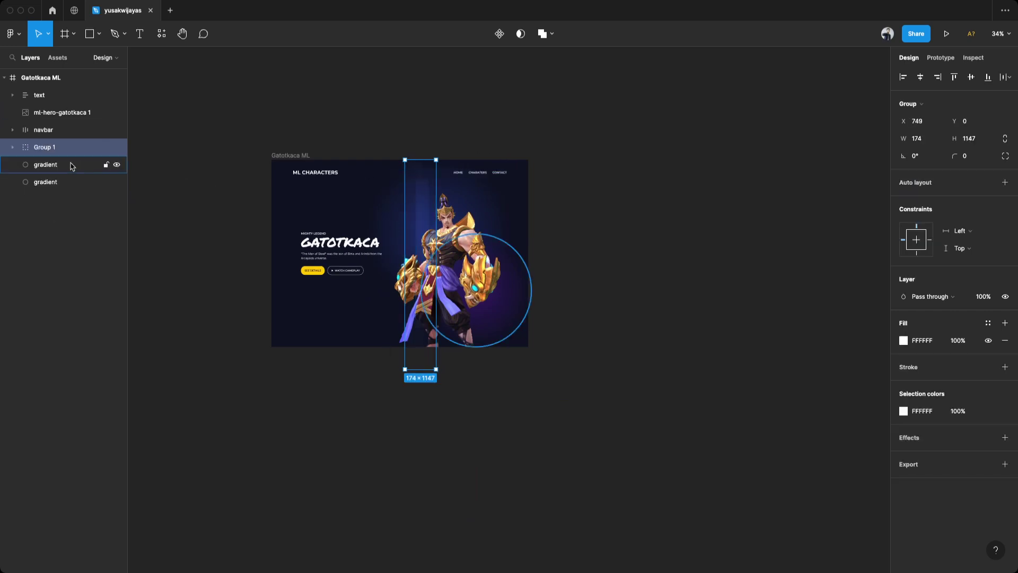
pyautogui.doubleClick(44, 148)
pyautogui.write('shines')
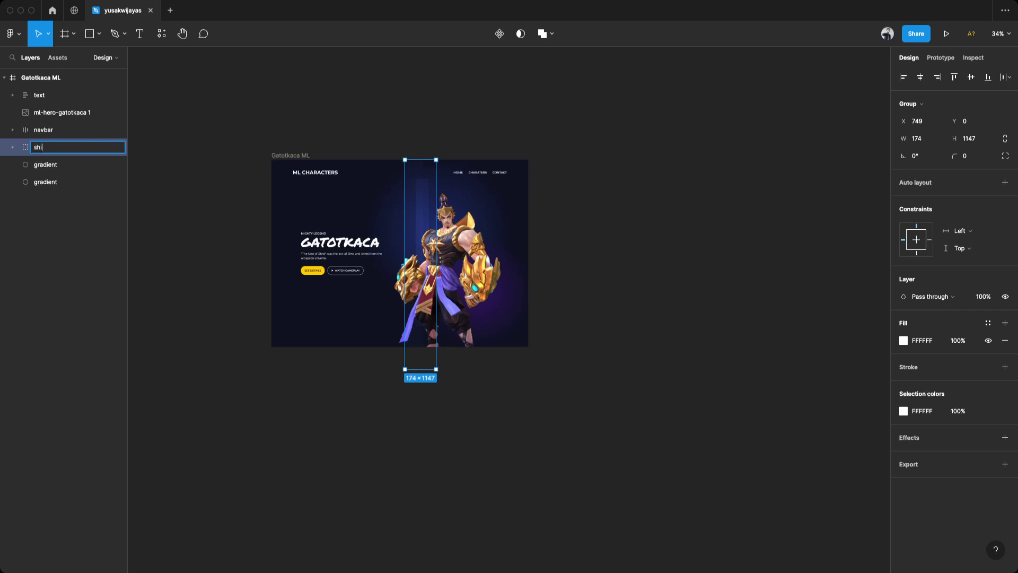
pyautogui.press('Return')
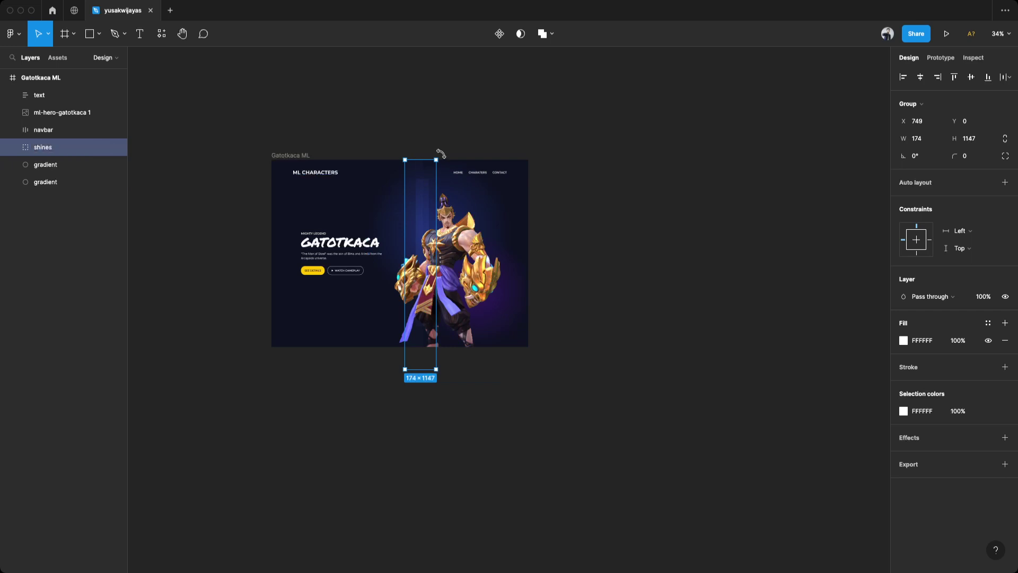
# Rotate the shines group to 45° and enlarge it to about 413 × 2435, crossing the page's upper-right area diagonally.
pyautogui.moveTo(441, 154); pyautogui.dragTo(354, 147)
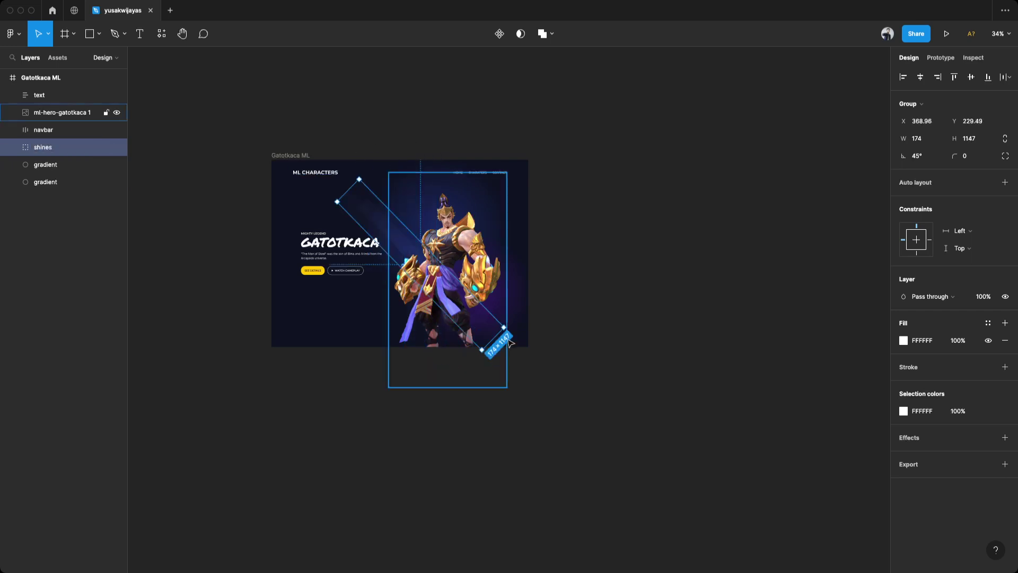
pyautogui.moveTo(493, 338); pyautogui.dragTo(590, 273)
pyautogui.click(568, 159)
pyautogui.click(527, 254)
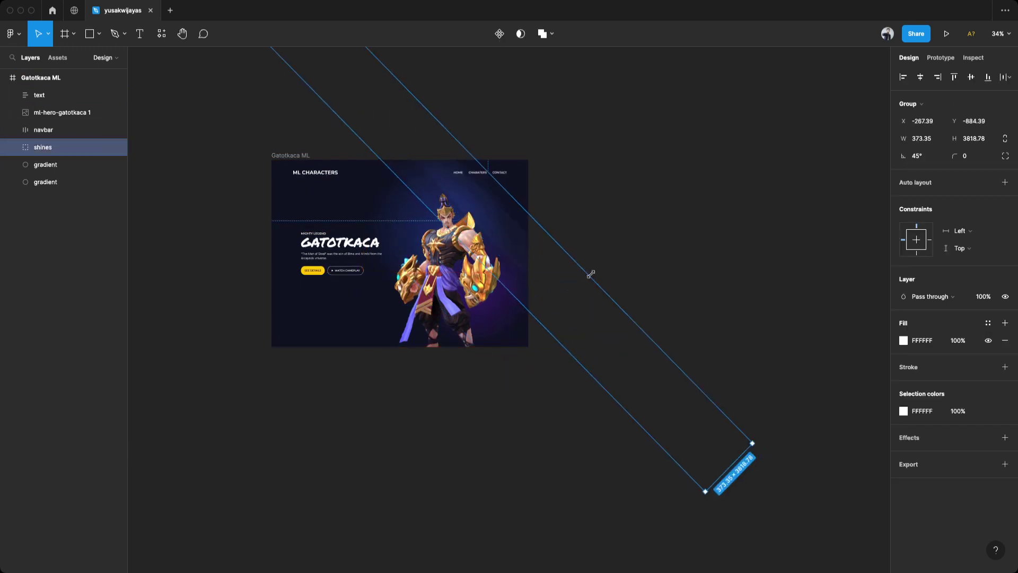
pyautogui.scroll(-5, 590, 273)
pyautogui.moveTo(398, 97); pyautogui.dragTo(491, 172)
pyautogui.scroll(3, 561, 258)
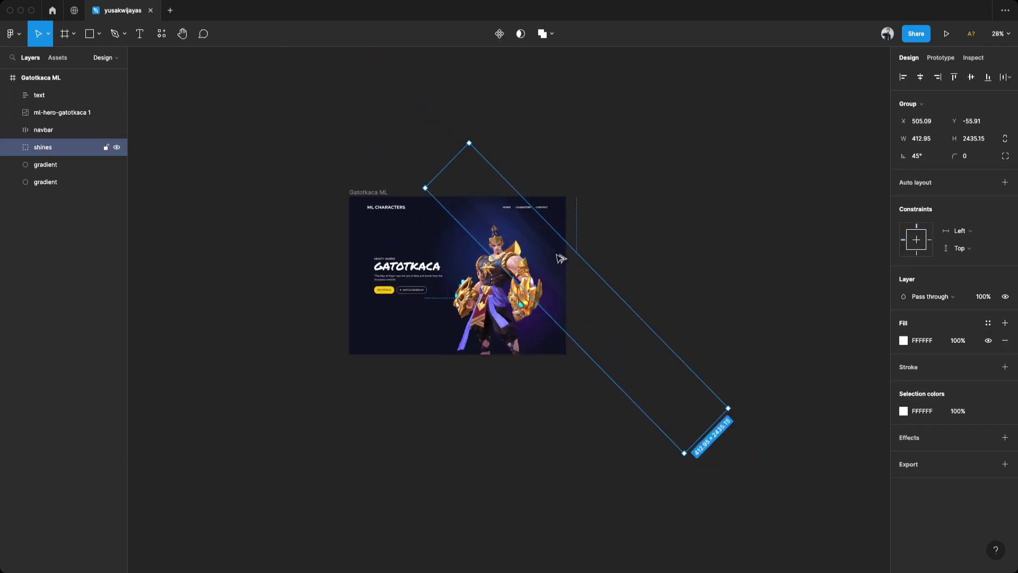
# Duplicate the diagonal shines group into the page's lower-left corner and scale the copy to about 276 × 1426.
pyautogui.moveTo(561, 258); pyautogui.dragTo(407, 322)
pyautogui.scroll(-3, 487, 377)
pyautogui.moveTo(491, 342); pyautogui.dragTo(395, 285)
pyautogui.scroll(4, 382, 266)
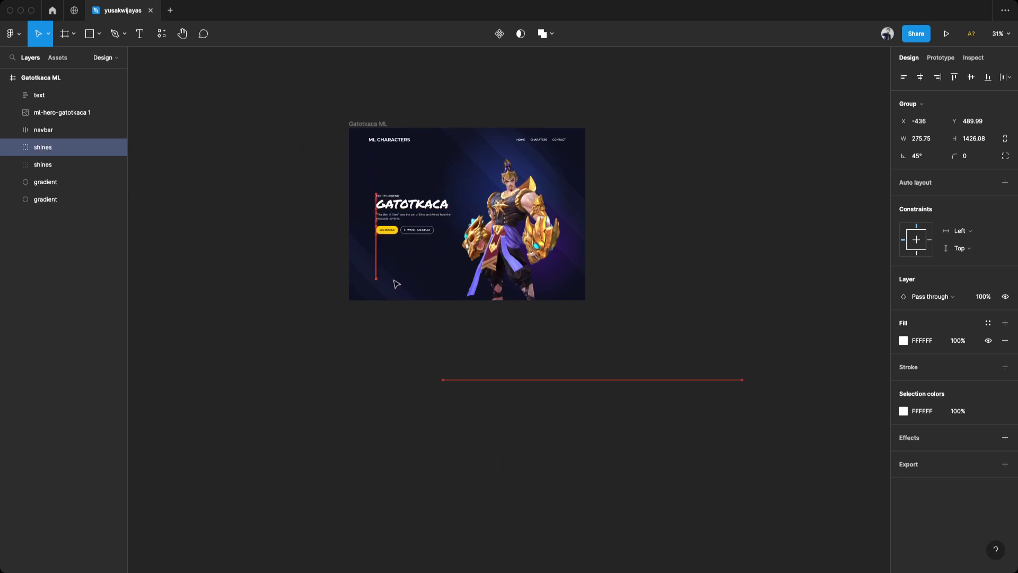
# Adjust the placement of individual shine strips in the lower-left and upper-right diagonal groups.
pyautogui.click(382, 307)
pyautogui.scroll(5, 381, 305)
pyautogui.moveTo(411, 207); pyautogui.dragTo(363, 249)
pyautogui.keyDown('super'); pyautogui.click(397, 282); pyautogui.keyUp('super')
pyautogui.click(175, 324)
pyautogui.scroll(-3, 175, 324)
pyautogui.moveTo(601, 260); pyautogui.dragTo(566, 323)
pyautogui.scroll(-2, 600, 183)
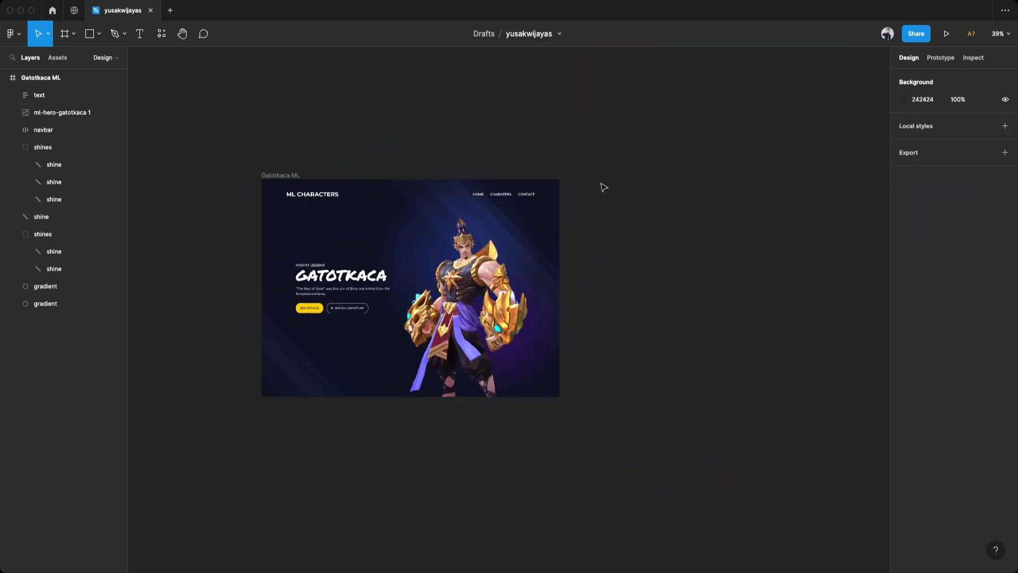
# Correct the misspelled navbar link to "CHARACTERS" and fit the whole page in view.
pyautogui.scroll(3, 618, 224)
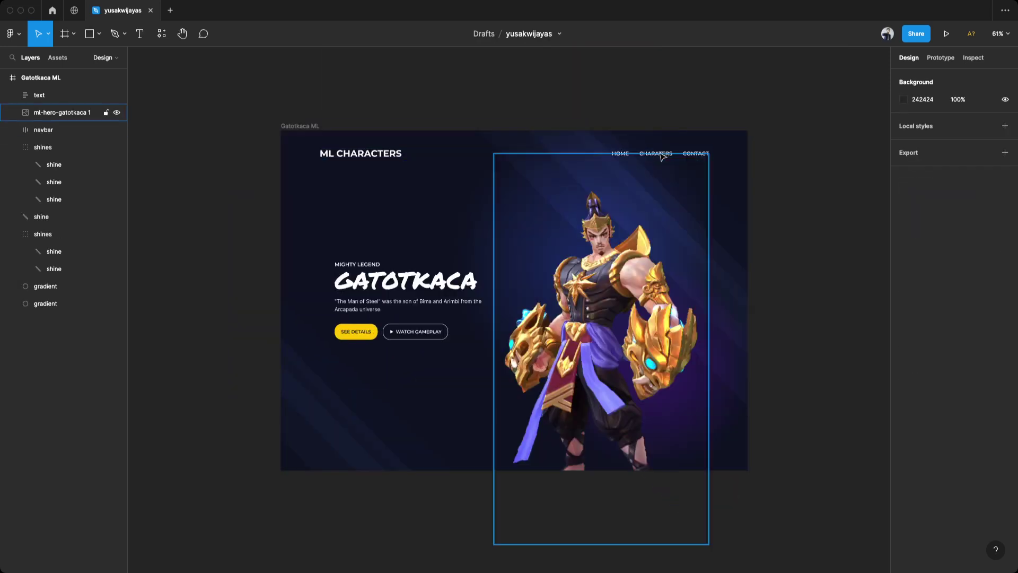
pyautogui.click(660, 155)
pyautogui.press('Tab')
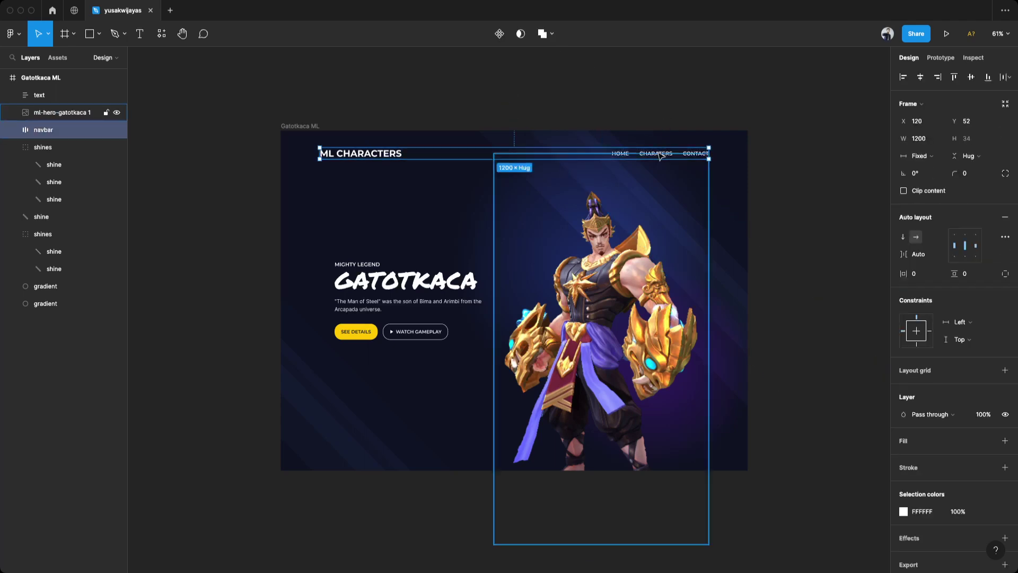
pyautogui.doubleClick(660, 156)
pyautogui.scroll(4, 664, 141)
pyautogui.keyDown('super'); pyautogui.click(658, 161); pyautogui.keyUp('super')
pyautogui.doubleClick(657, 161)
pyautogui.write('c')
pyautogui.click(864, 76)
pyautogui.hotkey('shift', '1')
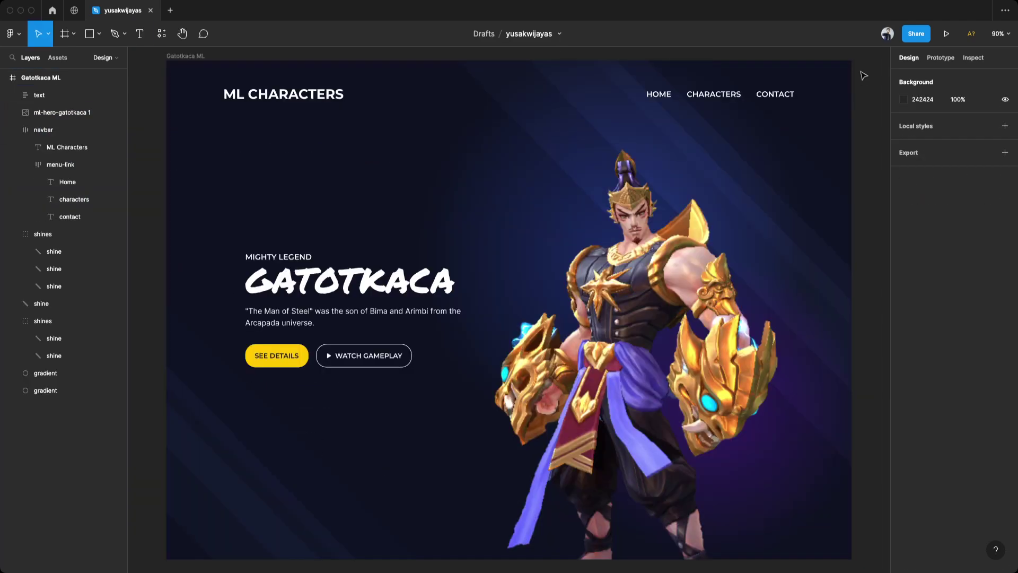